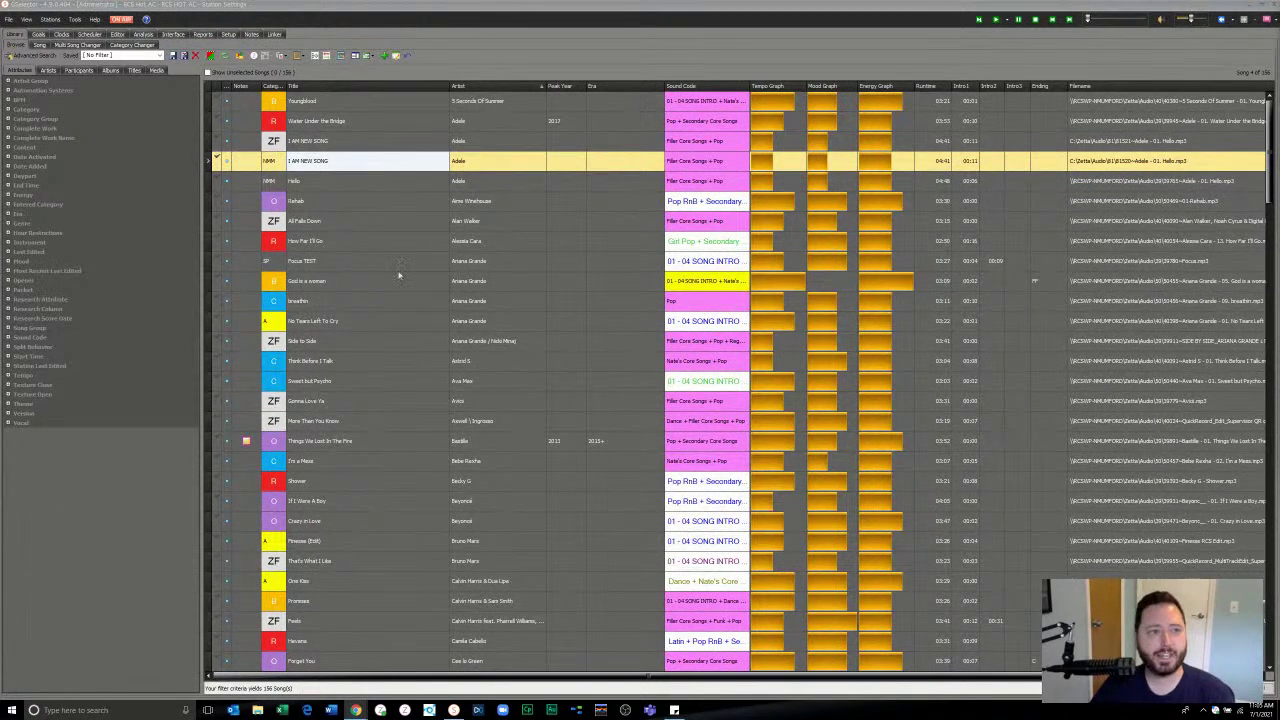
Step: Open the form for sending data to Data Exchange, review its fields, and close it without sending
click(9, 19)
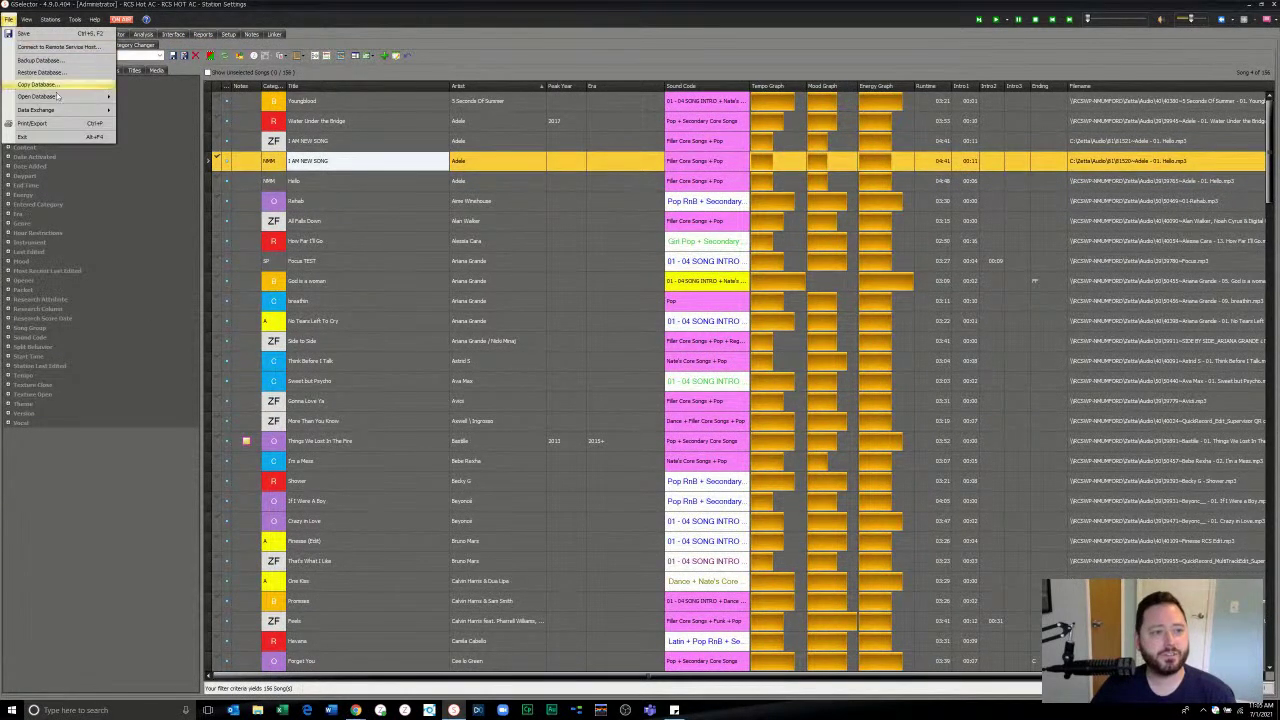
mouse_move(80, 110)
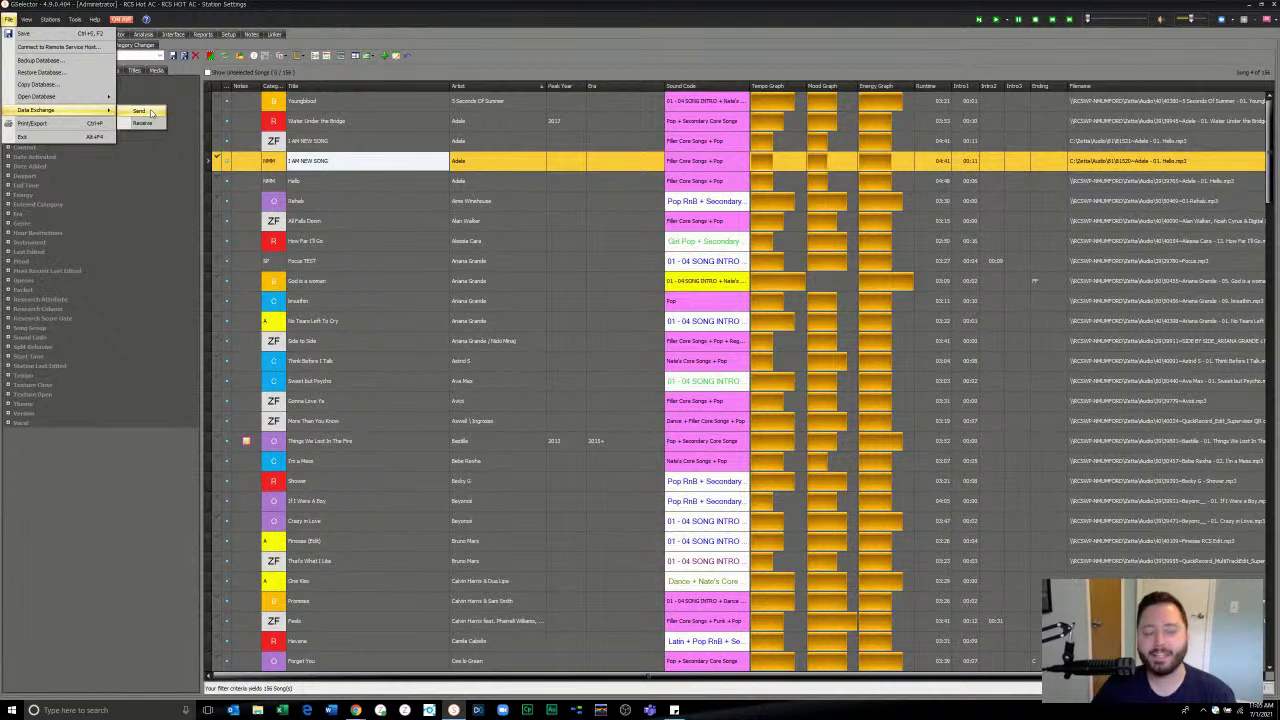
click(140, 111)
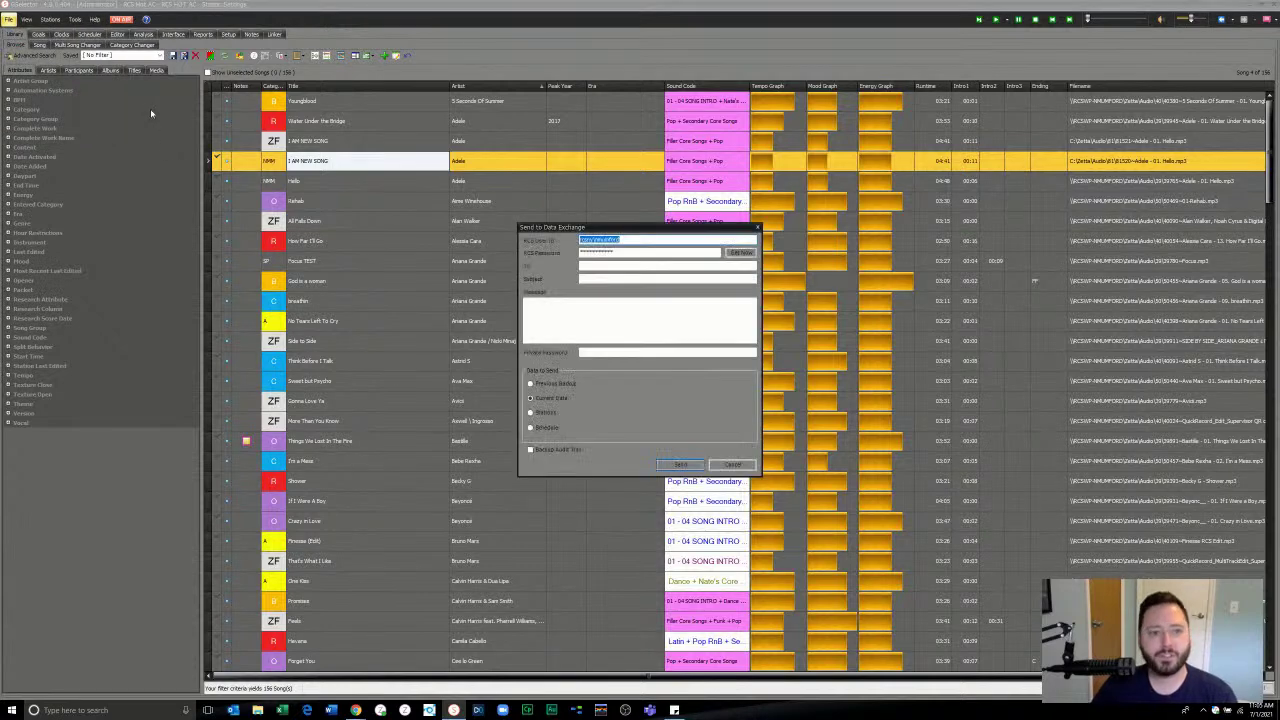
click(638, 265)
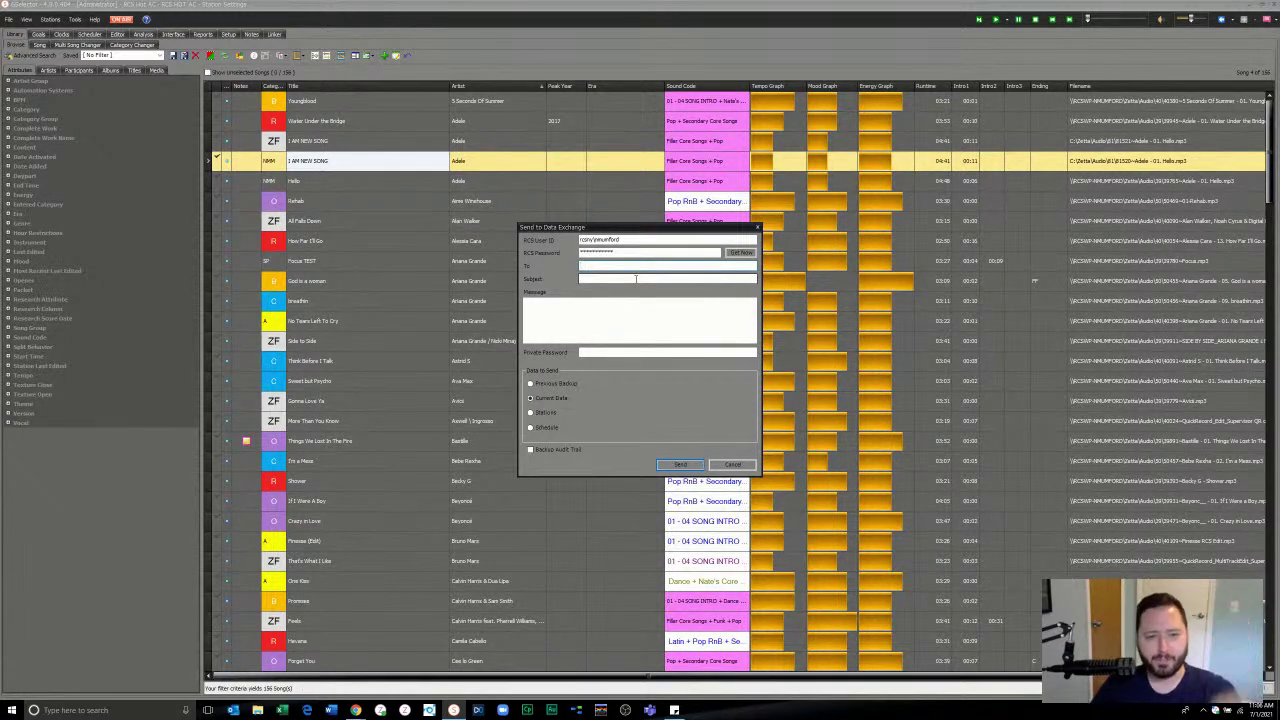
click(745, 464)
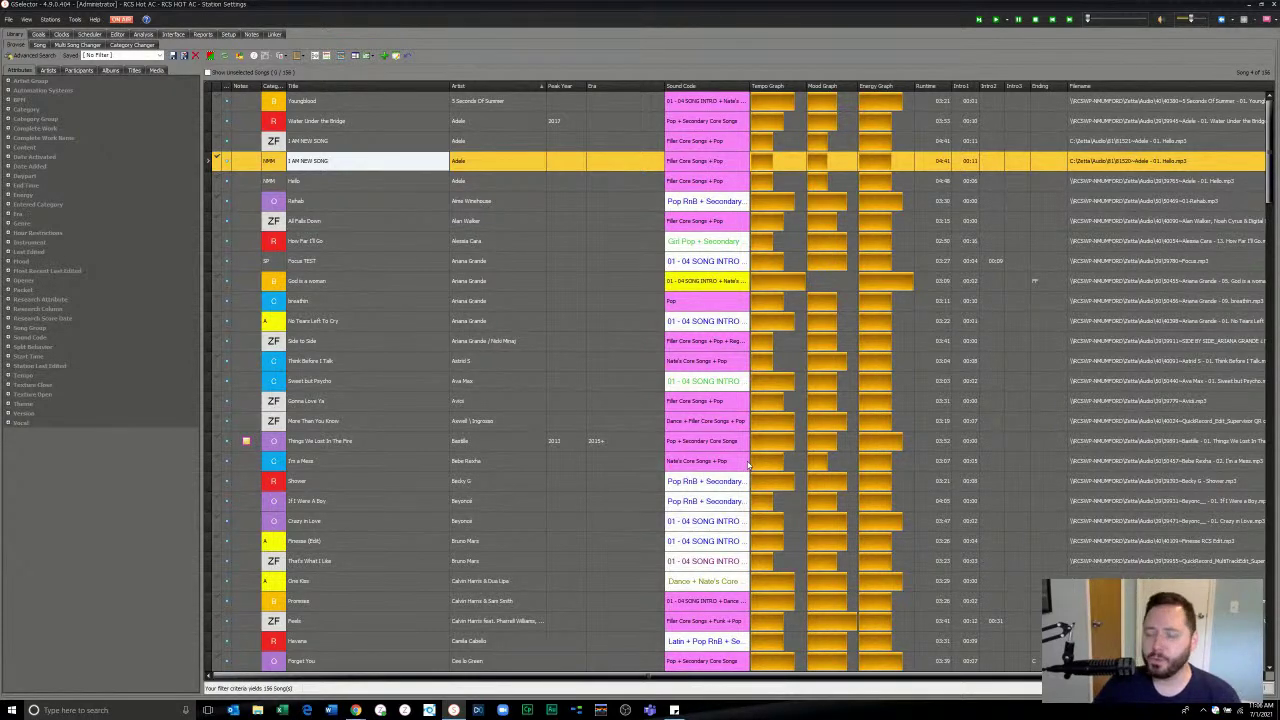
click(449, 282)
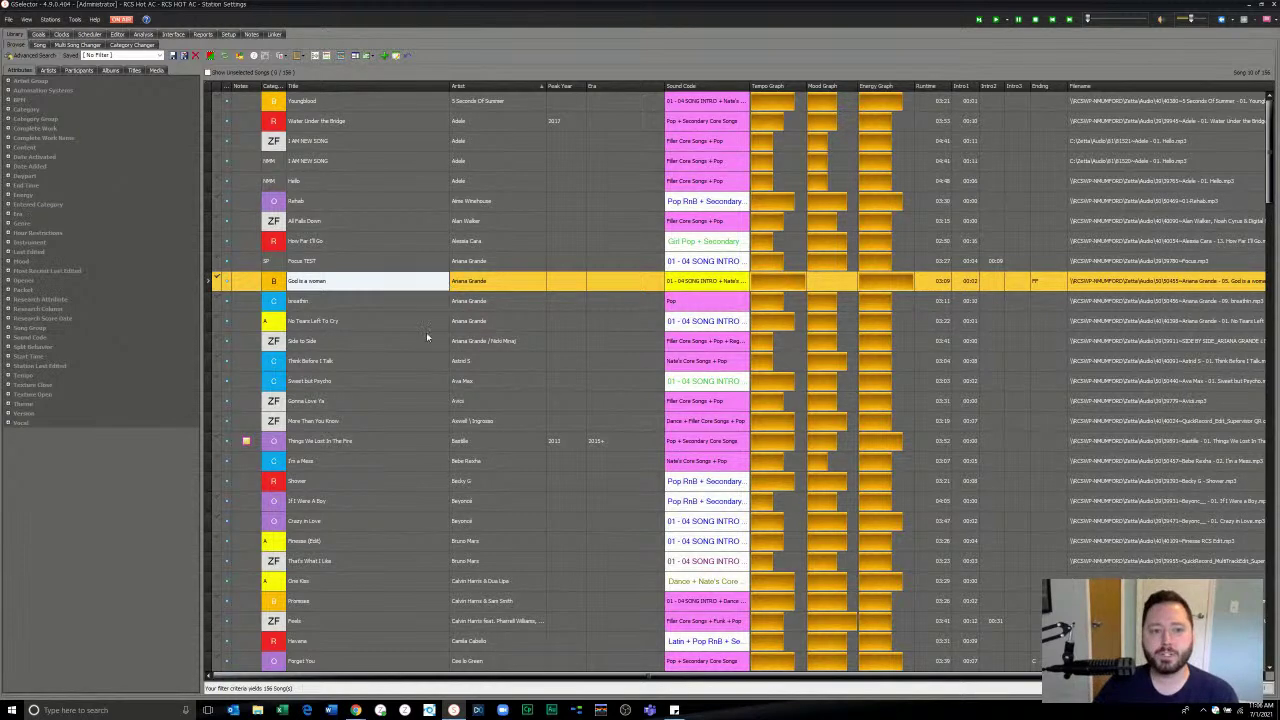
Step: Go to the Linker's Related Links fly-in view and start a new relationship
click(274, 34)
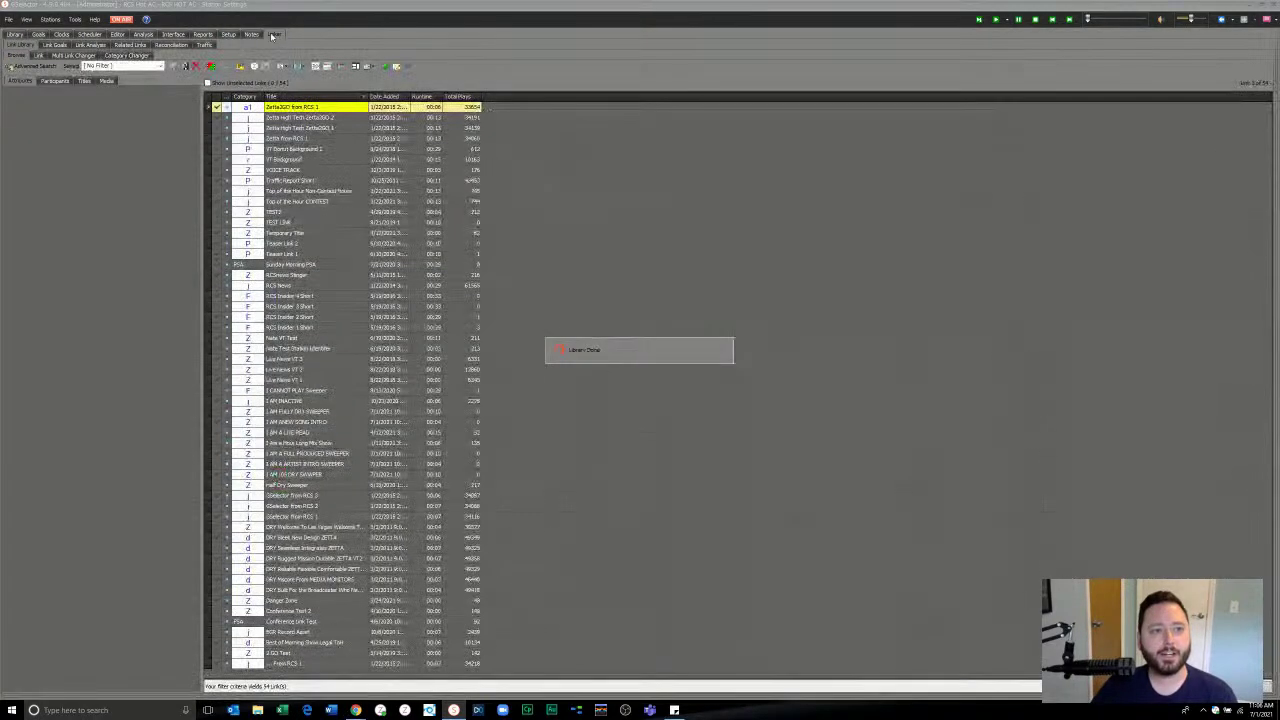
click(130, 45)
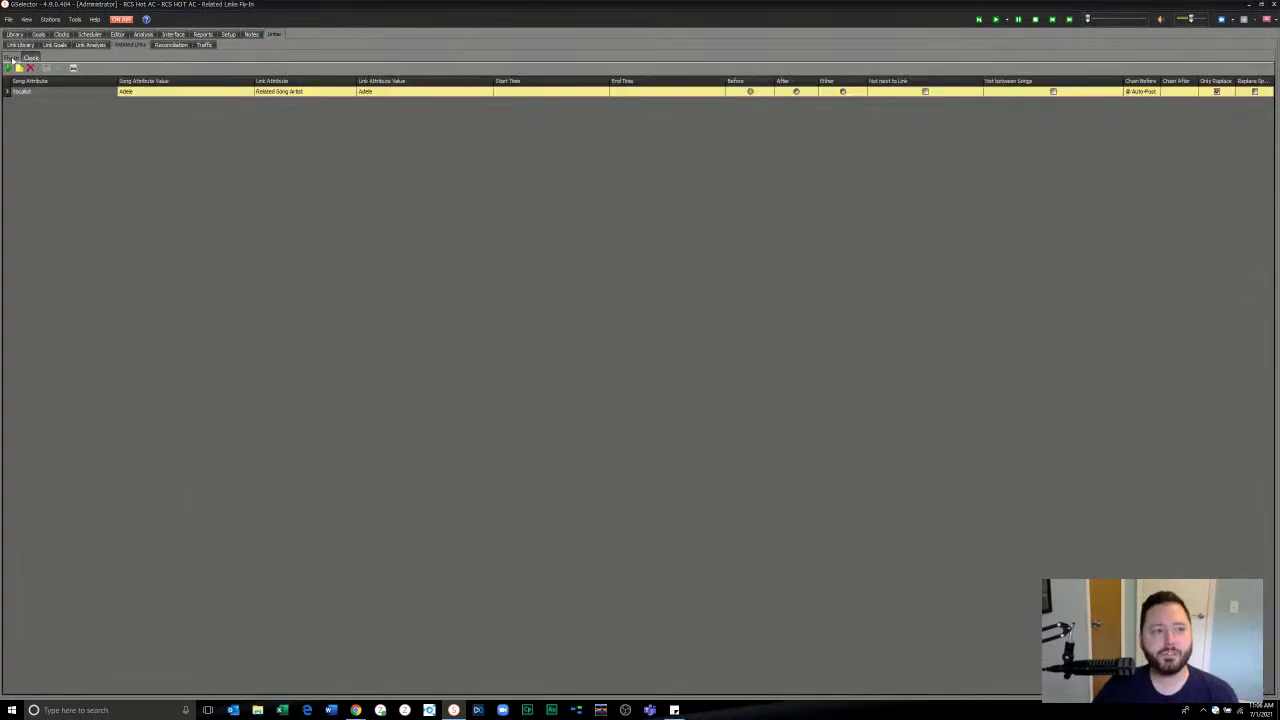
click(158, 174)
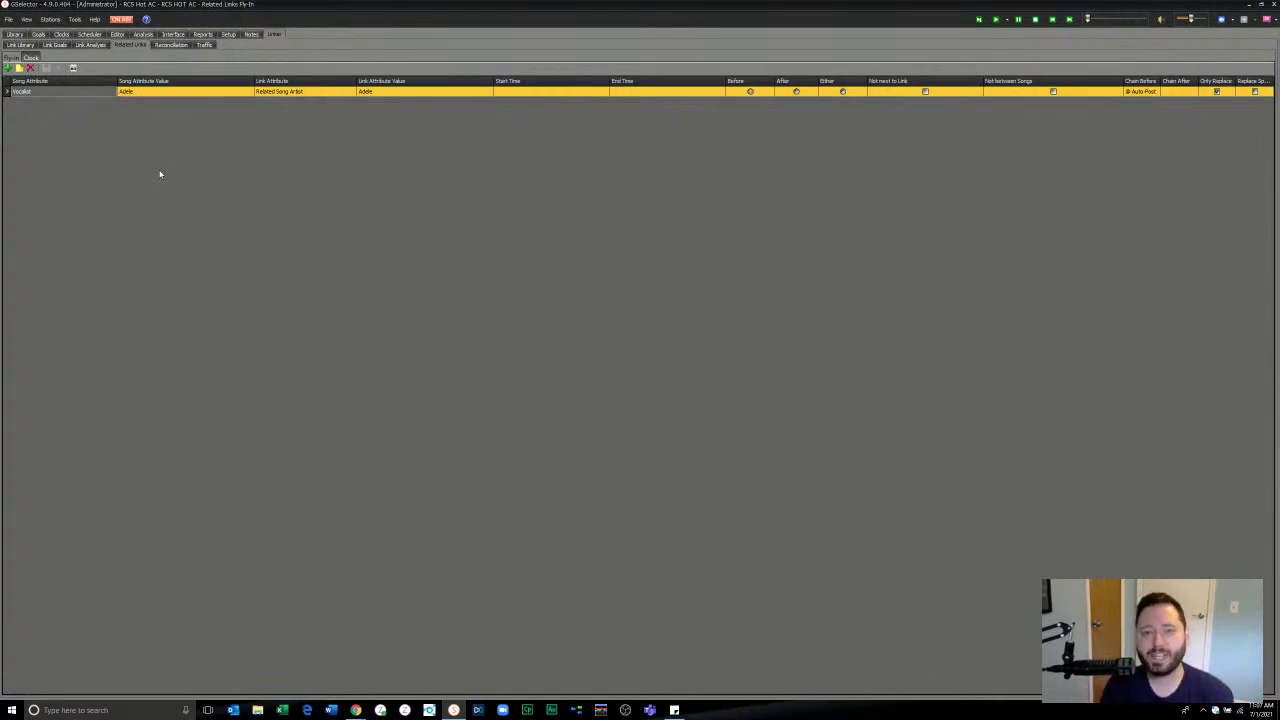
click(8, 68)
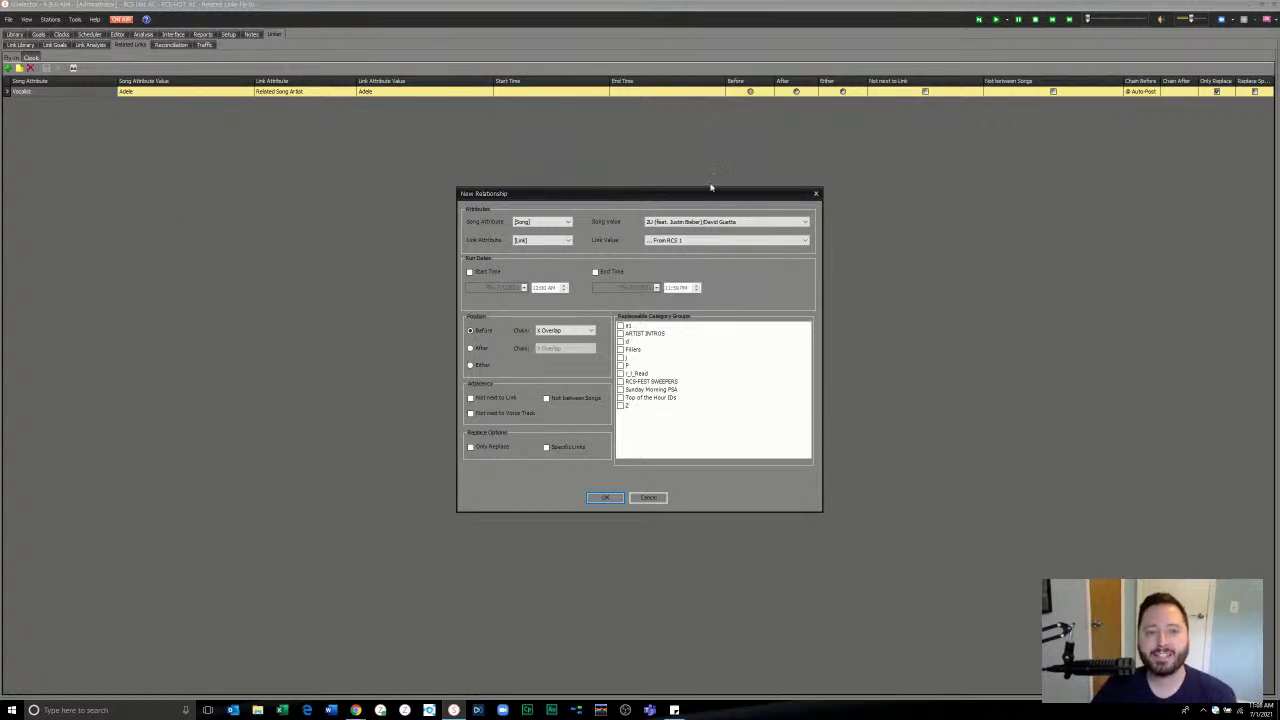
drag(686, 192, 692, 150)
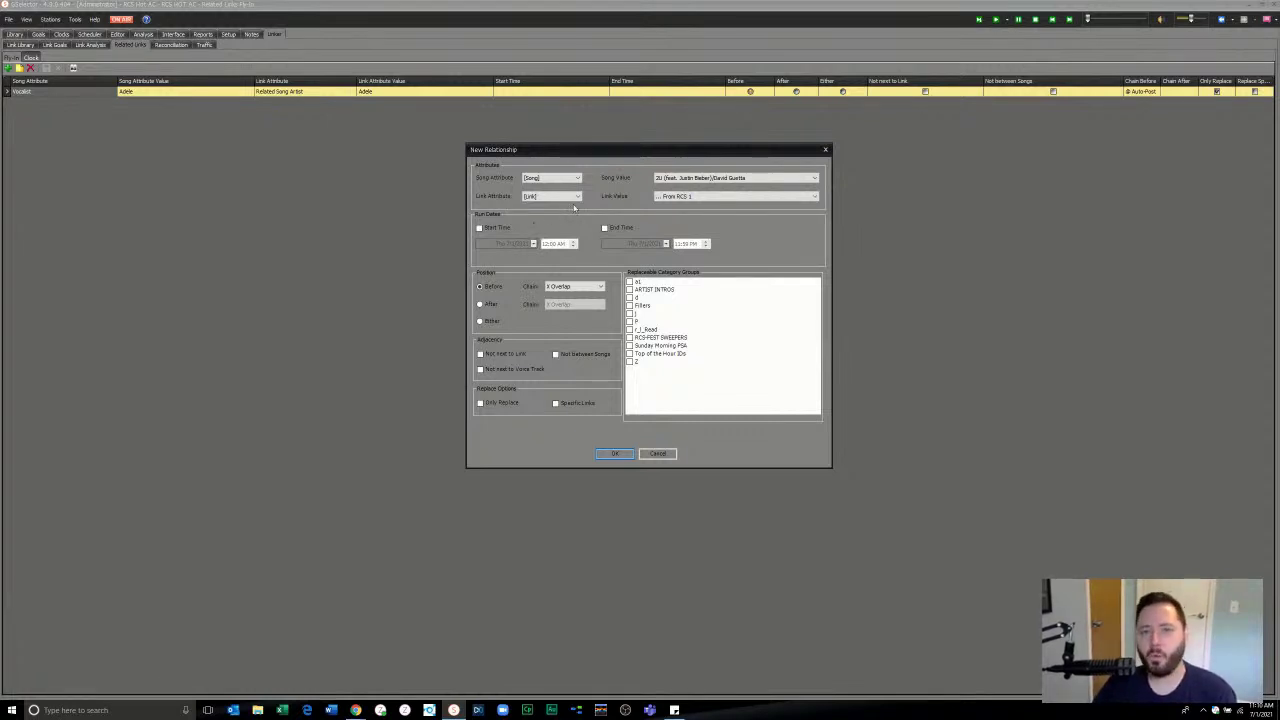
Step: Set the new relationship's song attribute to Content and review the song values it offers
click(577, 179)
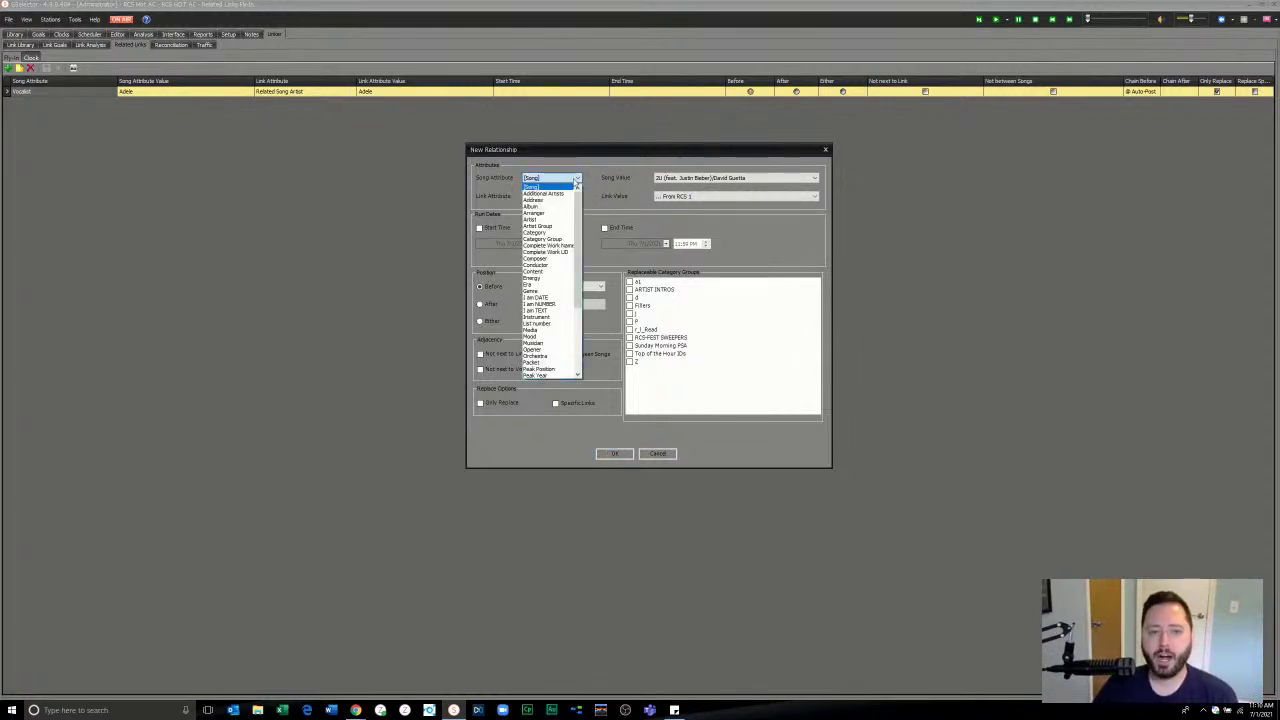
scroll(550, 265, down, 5)
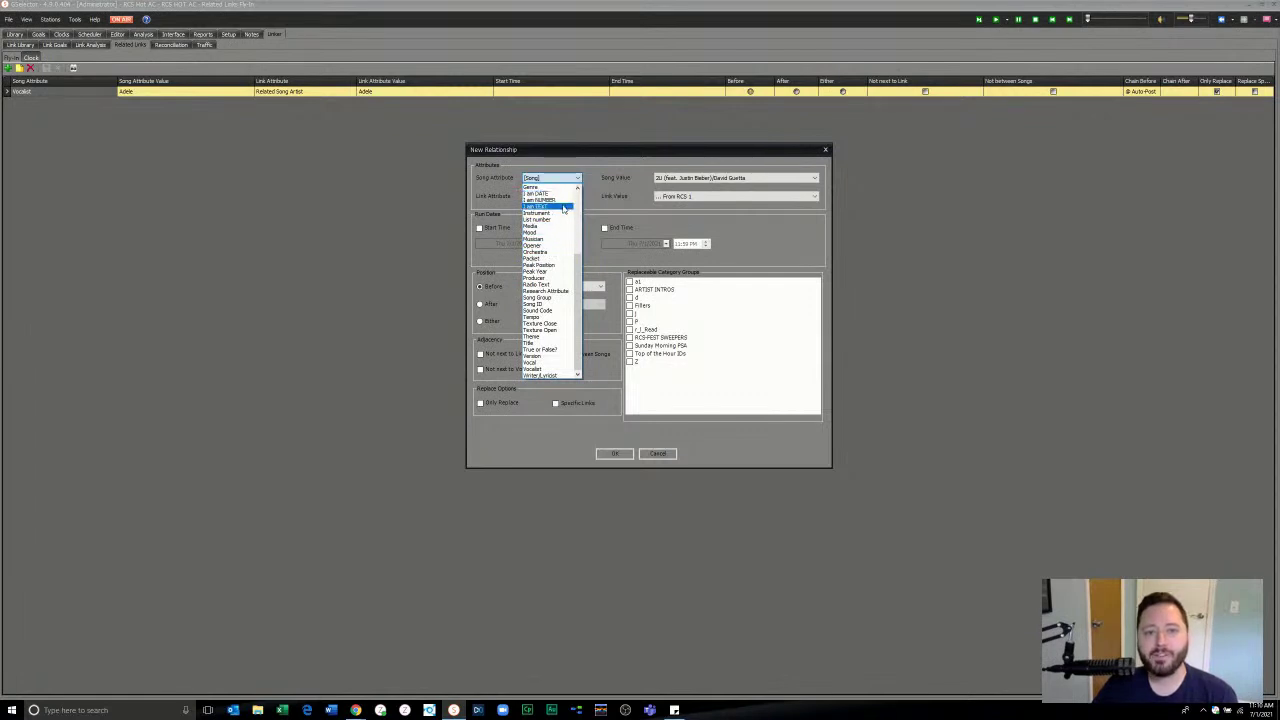
scroll(560, 213, up, 2)
scroll(561, 213, up, 3)
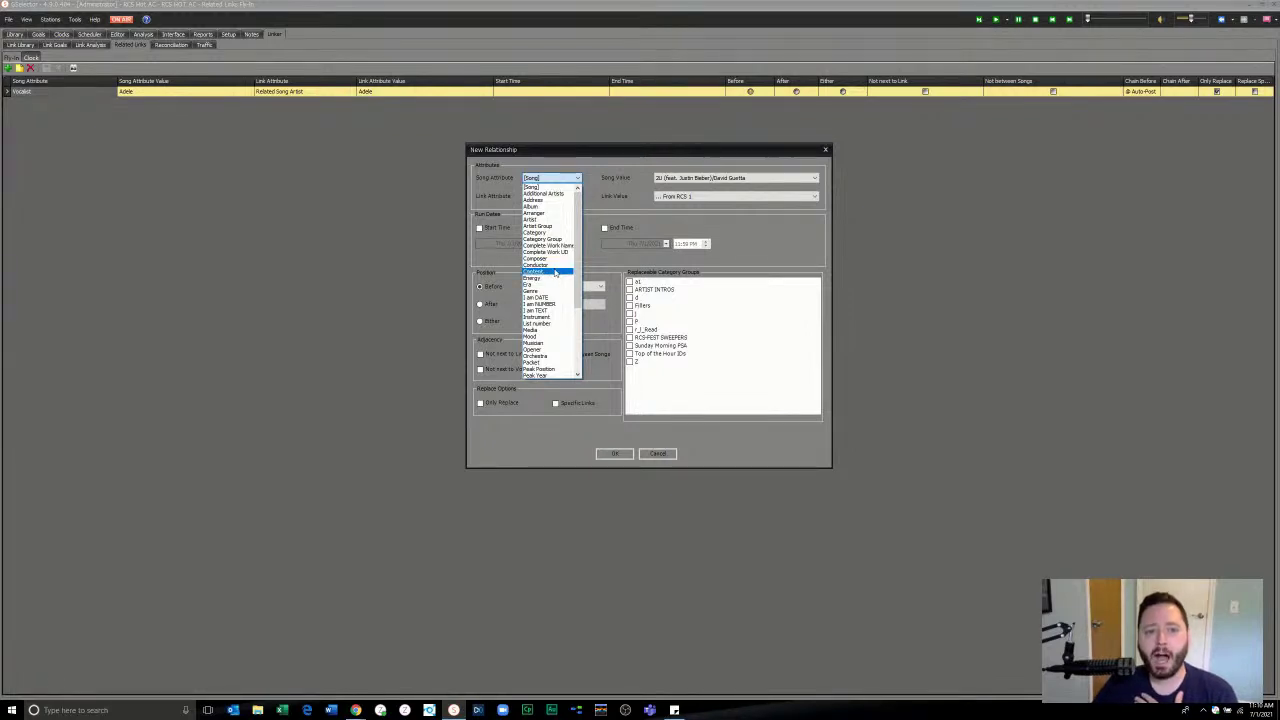
click(556, 273)
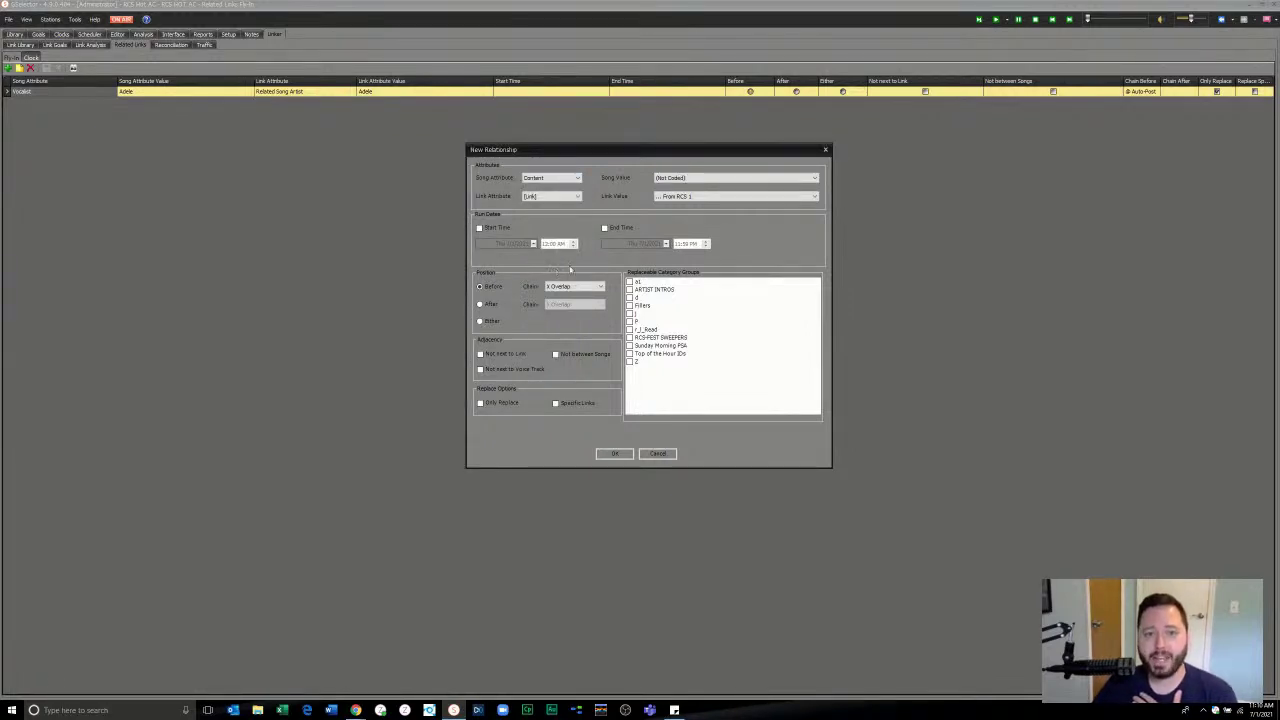
click(749, 178)
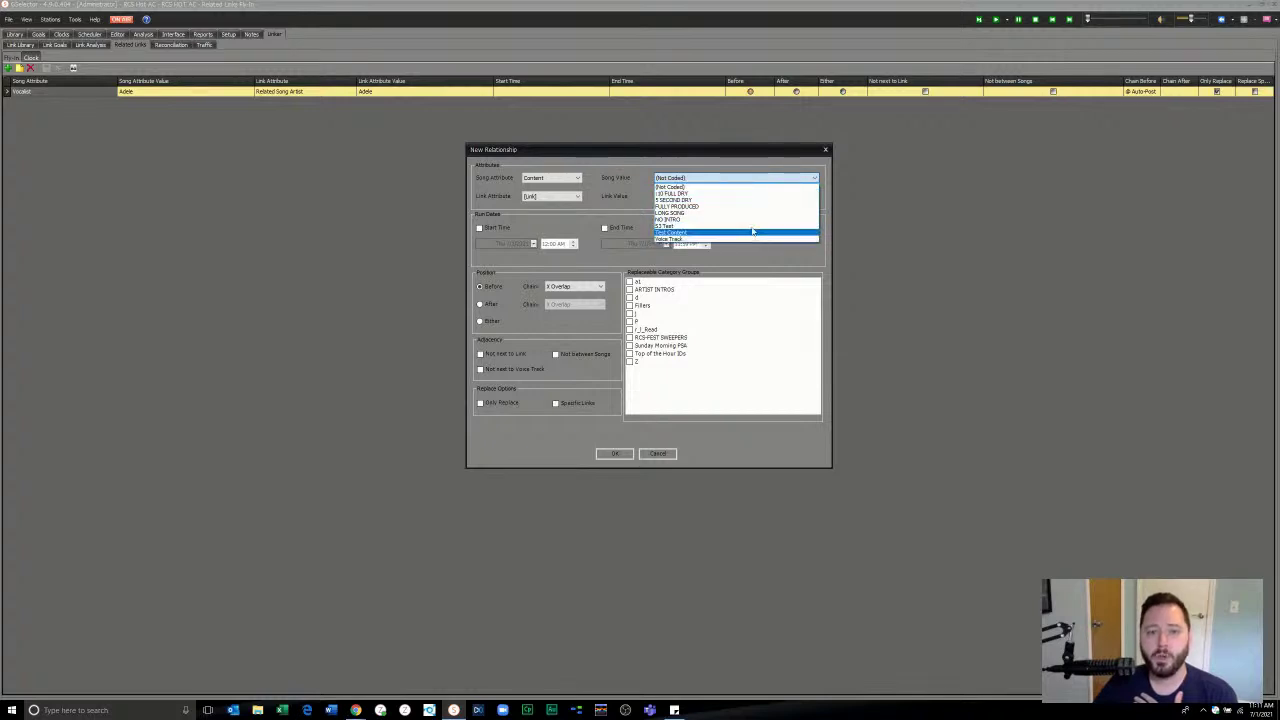
click(622, 187)
Step: Change the song attribute to Theme and review the theme values it offers
click(570, 181)
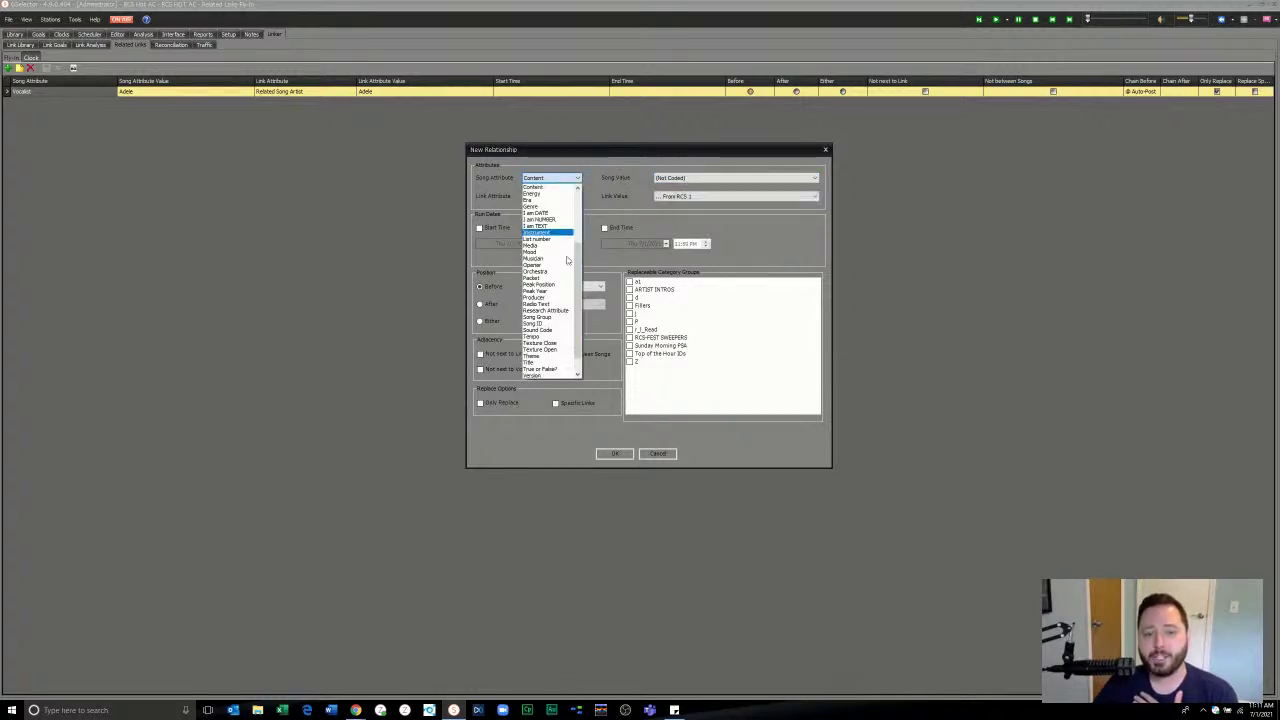
click(557, 358)
click(715, 178)
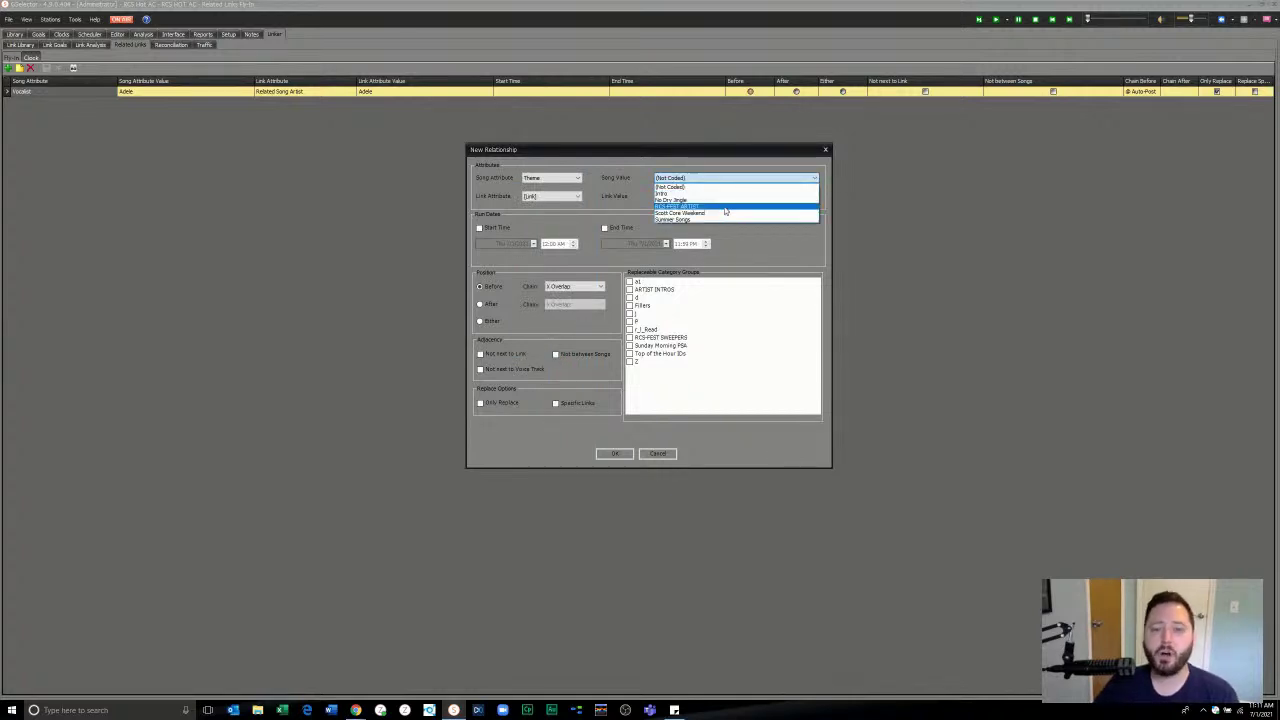
key(Escape)
Step: Return the song attribute to [Song]
click(576, 179)
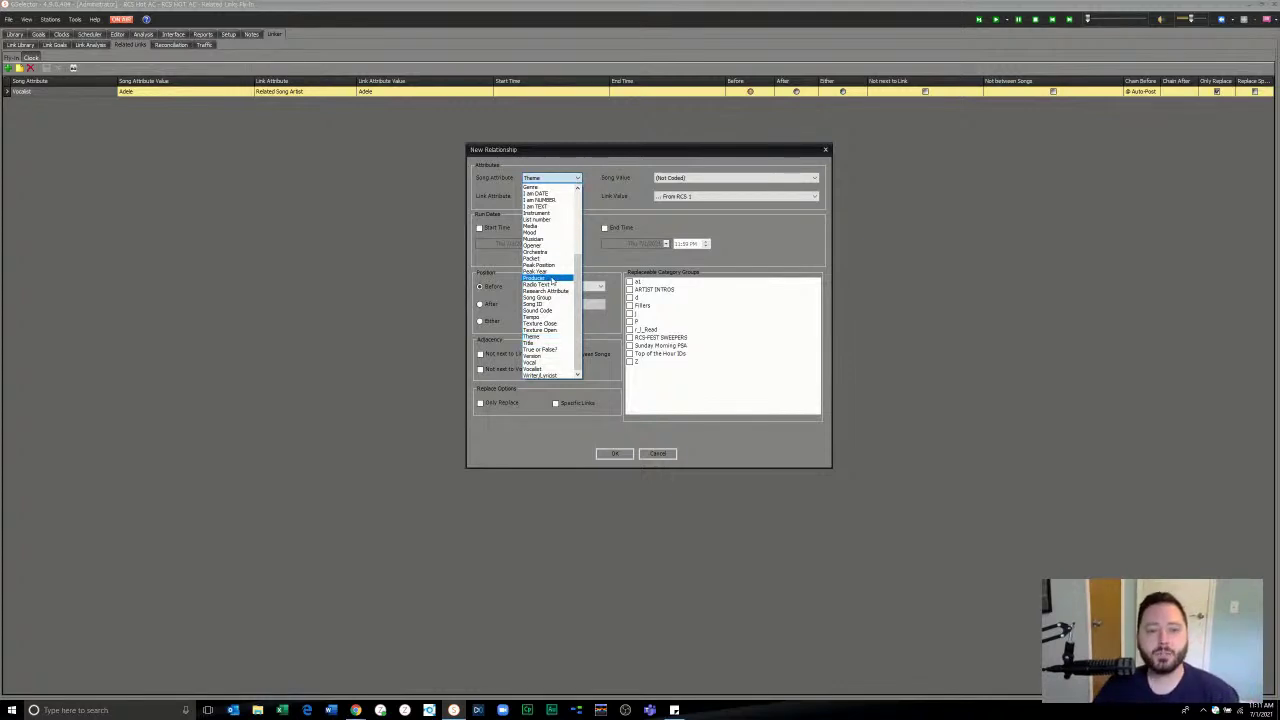
scroll(551, 282, up, 5)
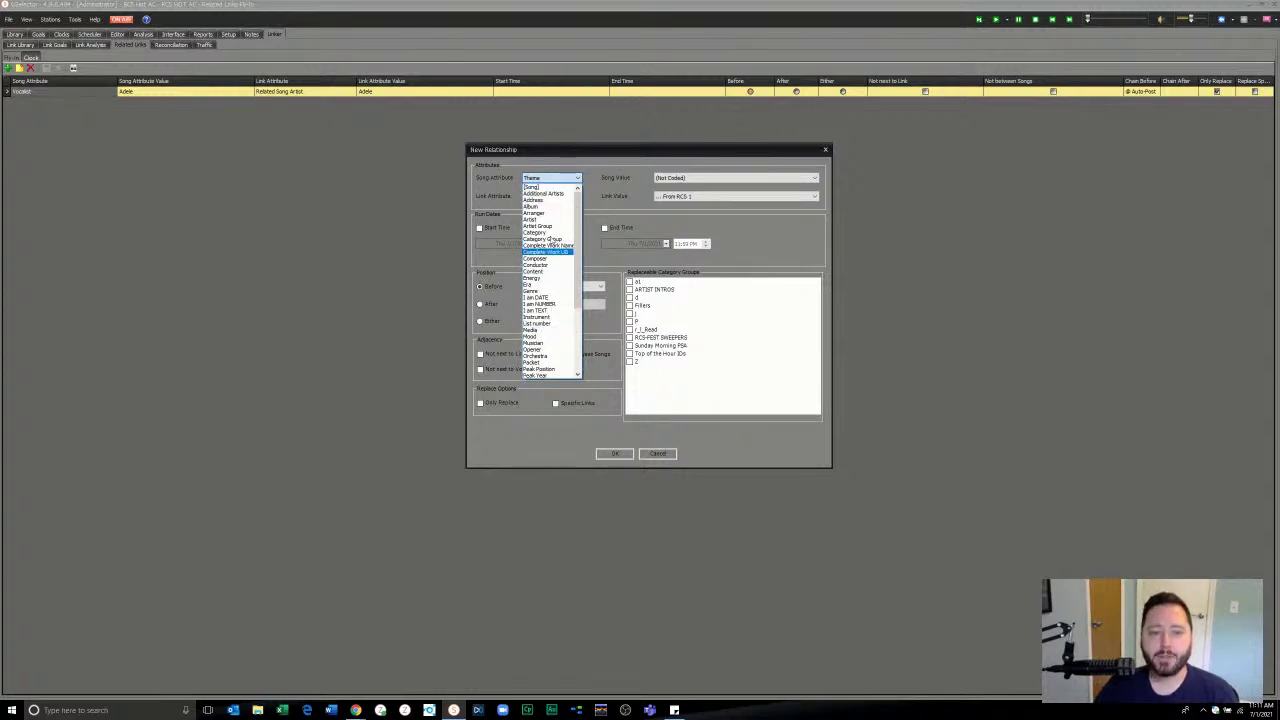
click(547, 180)
click(547, 180)
Step: Compare the available link attributes with the available song attributes
click(556, 196)
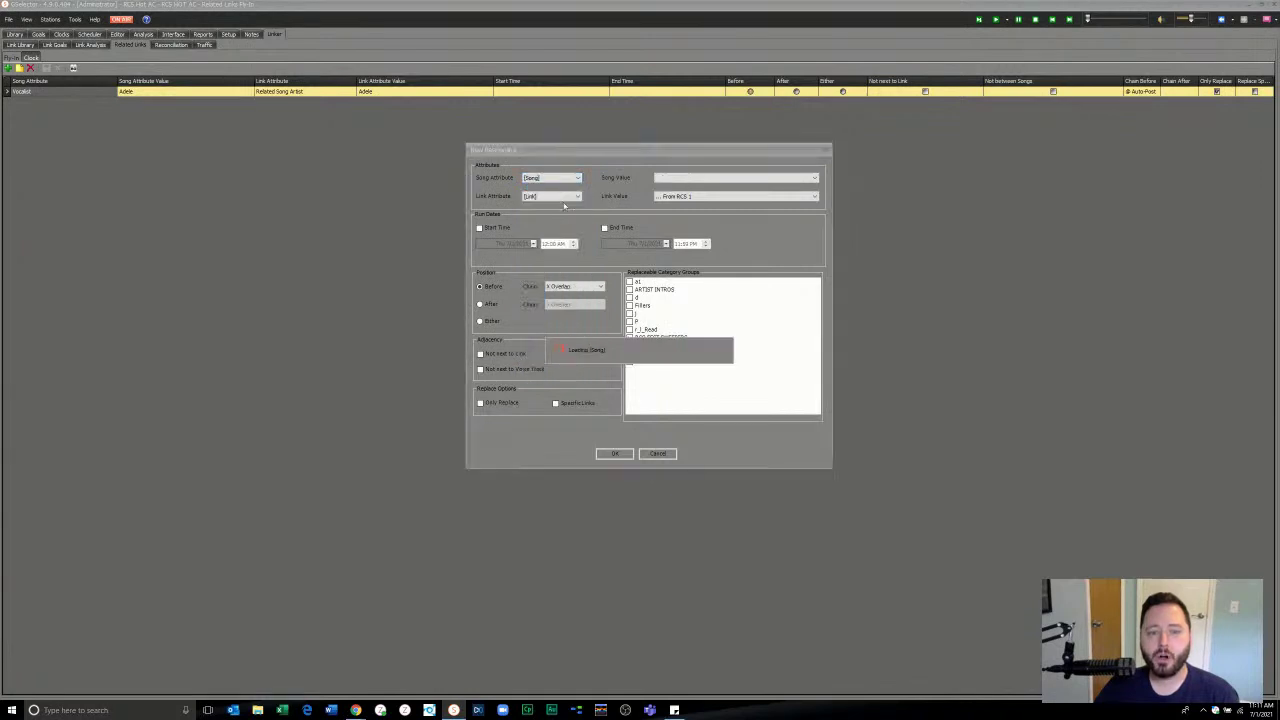
click(550, 196)
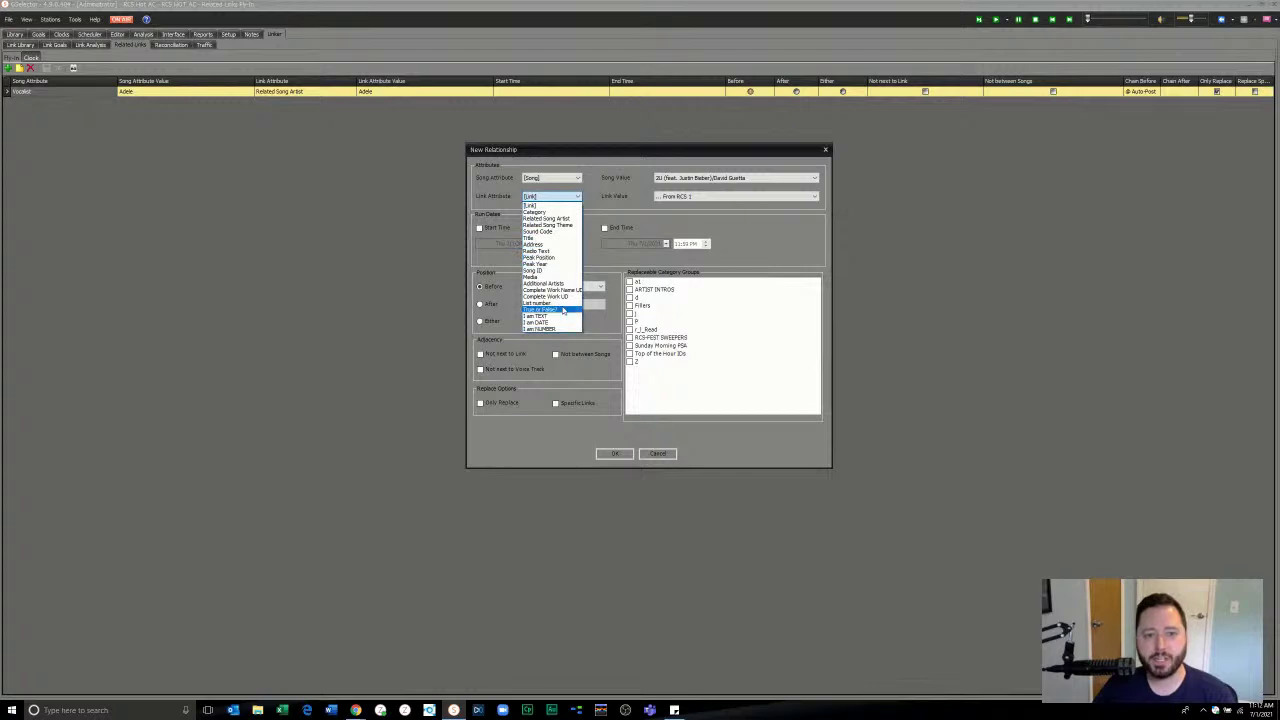
click(575, 180)
click(575, 180)
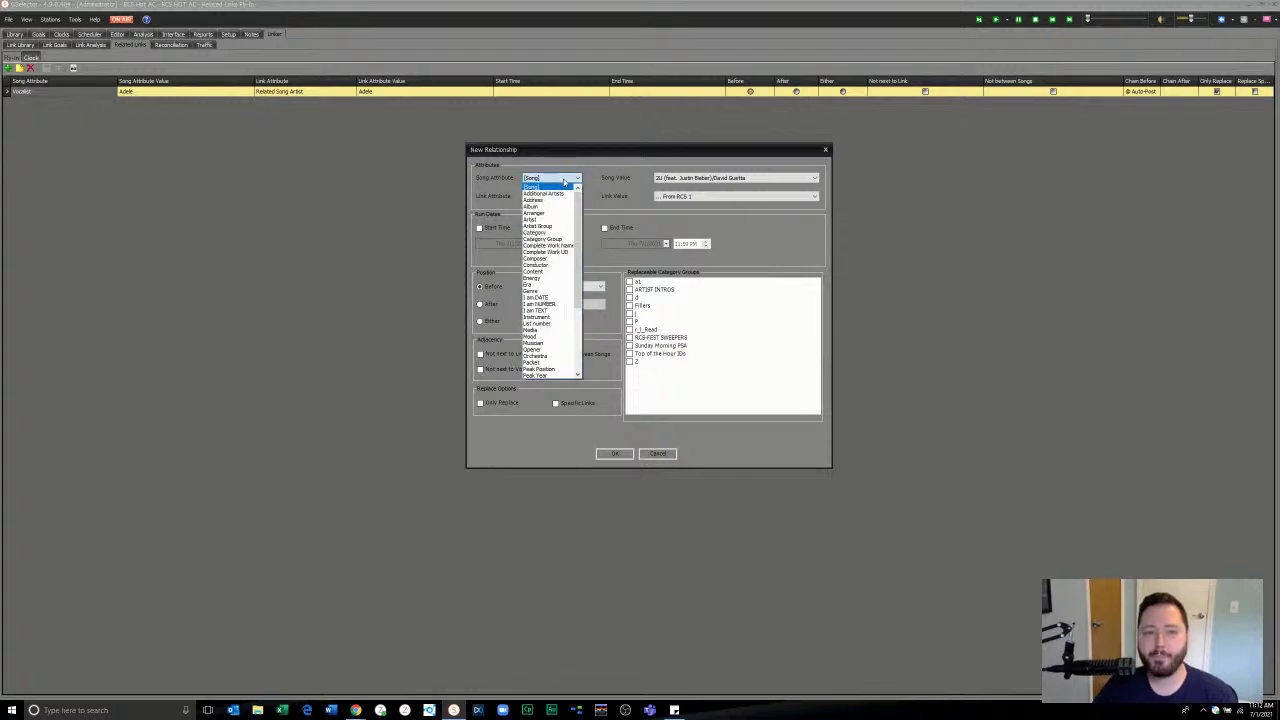
click(575, 180)
click(573, 196)
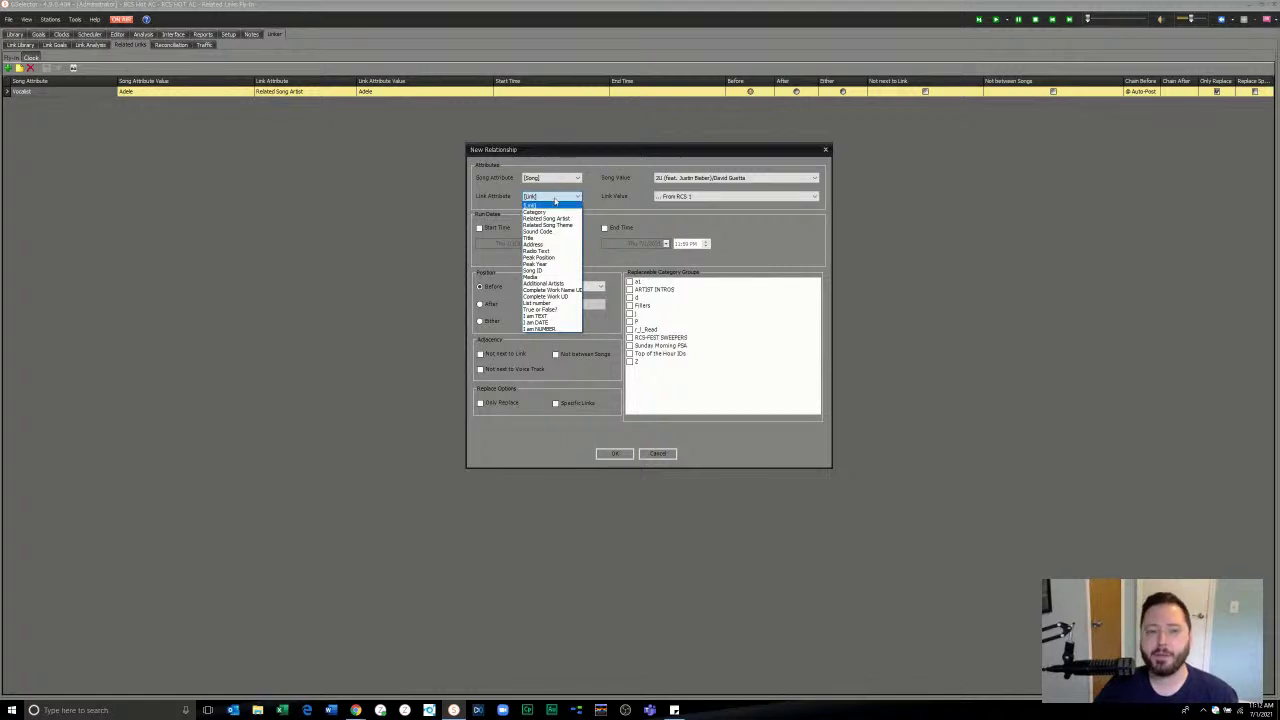
click(658, 208)
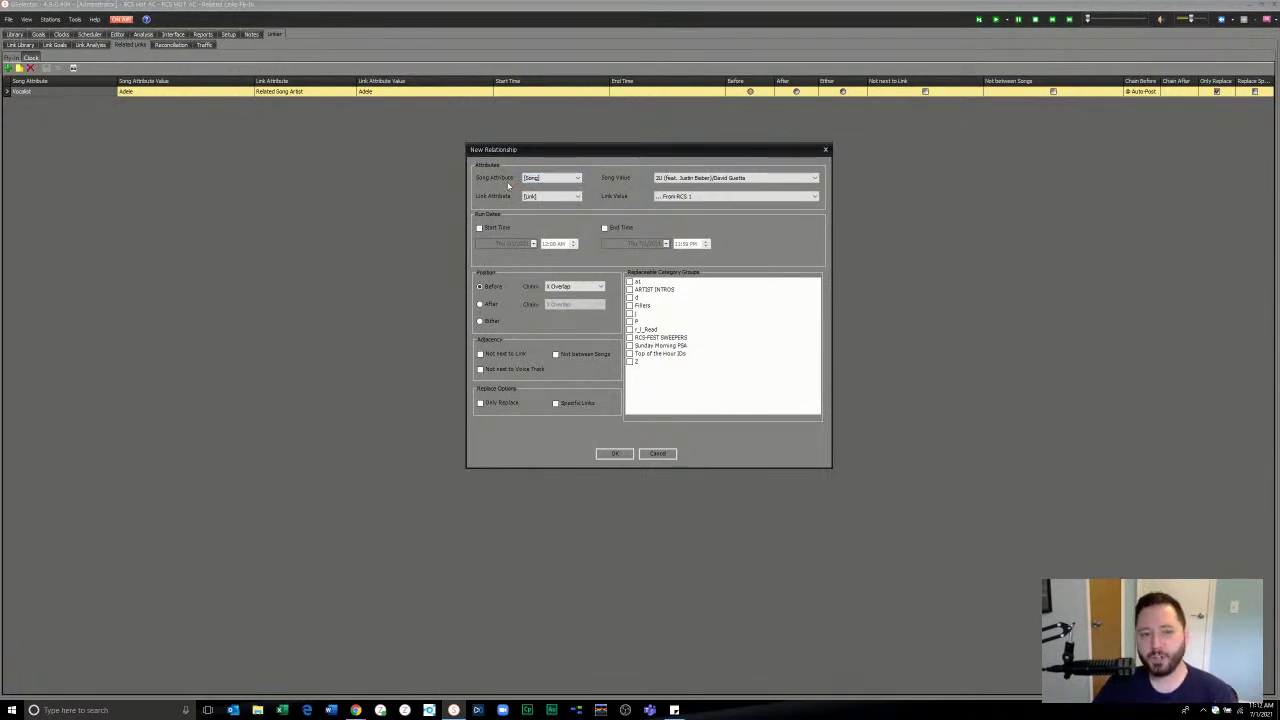
Step: Examine the song value and link value choices for pairing an individual song with a link
click(550, 178)
click(550, 178)
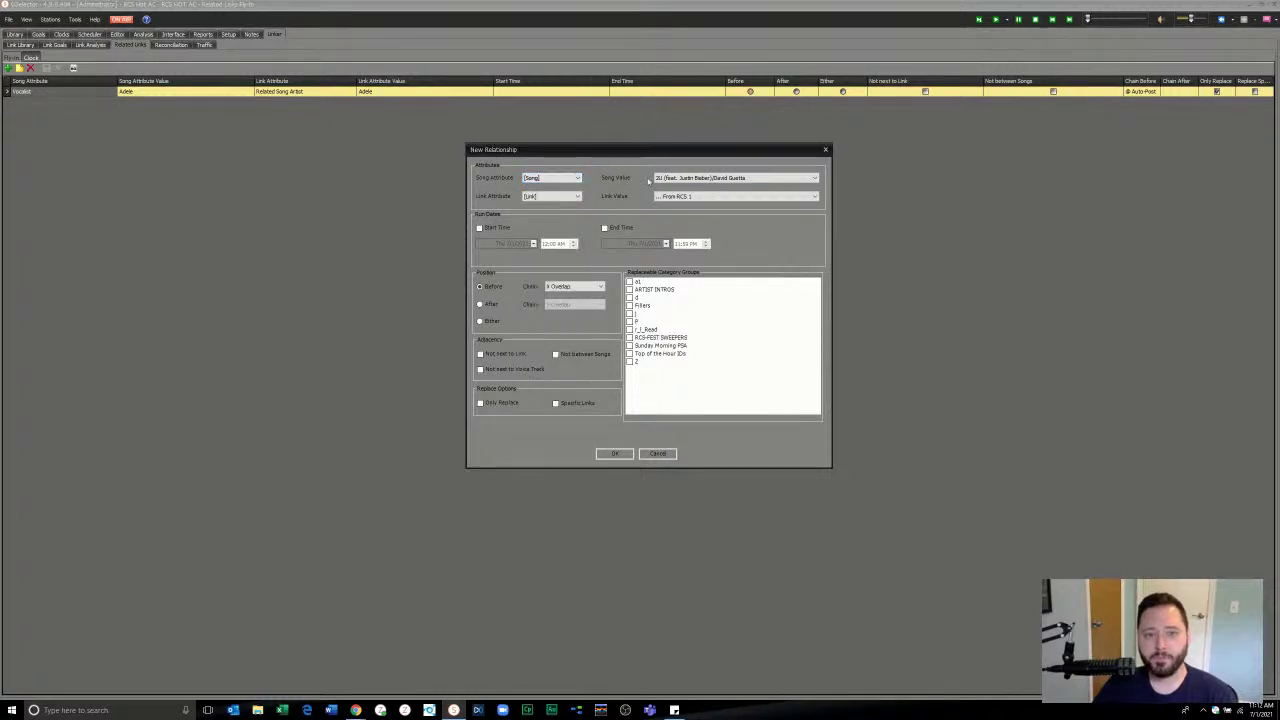
click(680, 179)
click(680, 180)
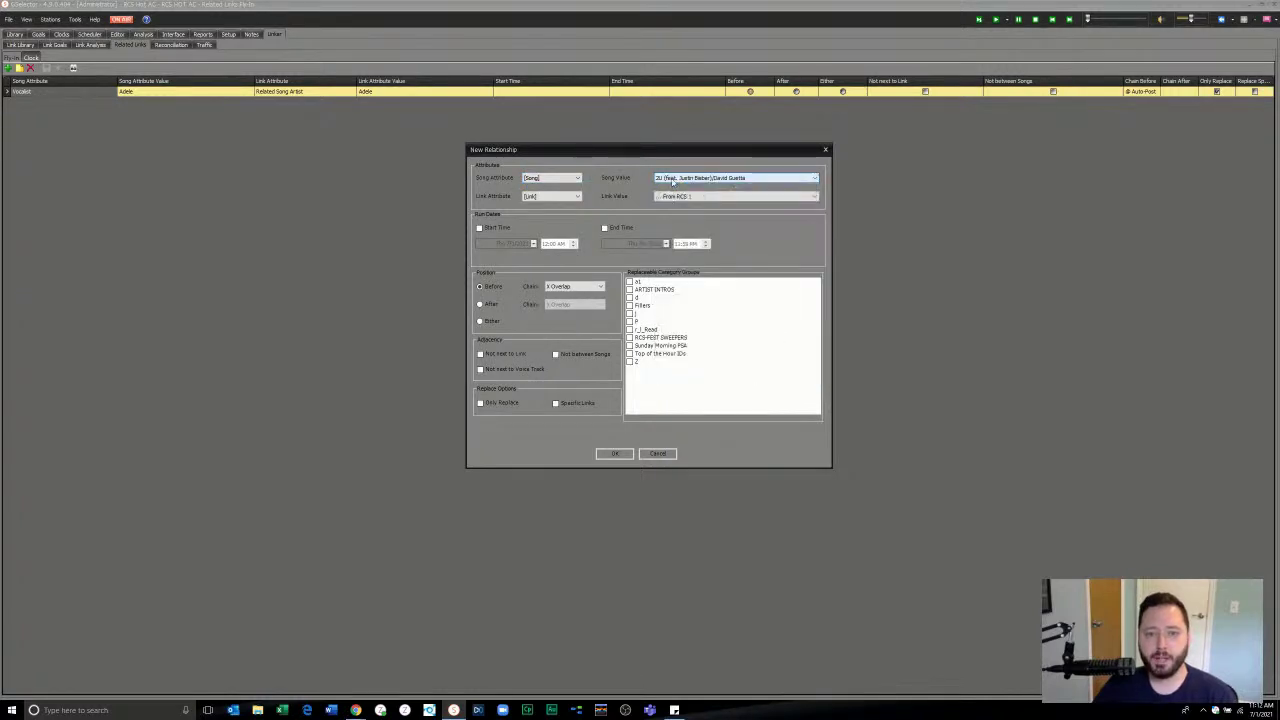
click(713, 197)
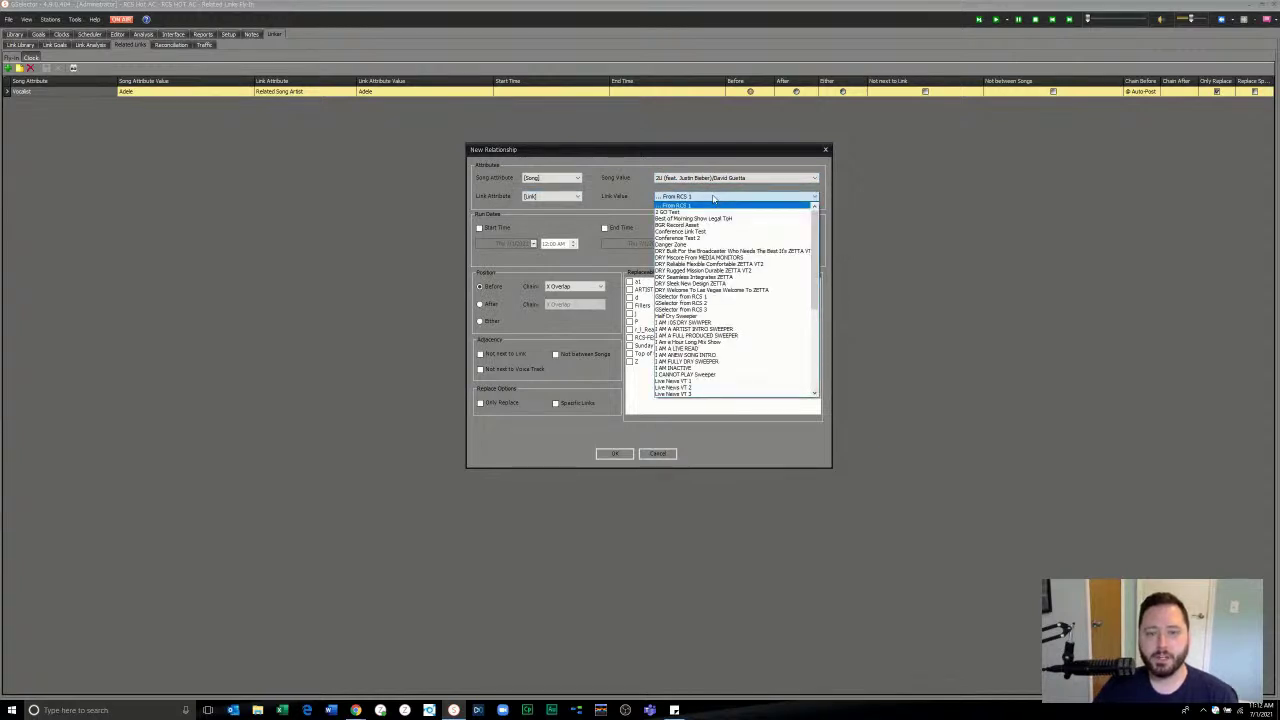
click(714, 200)
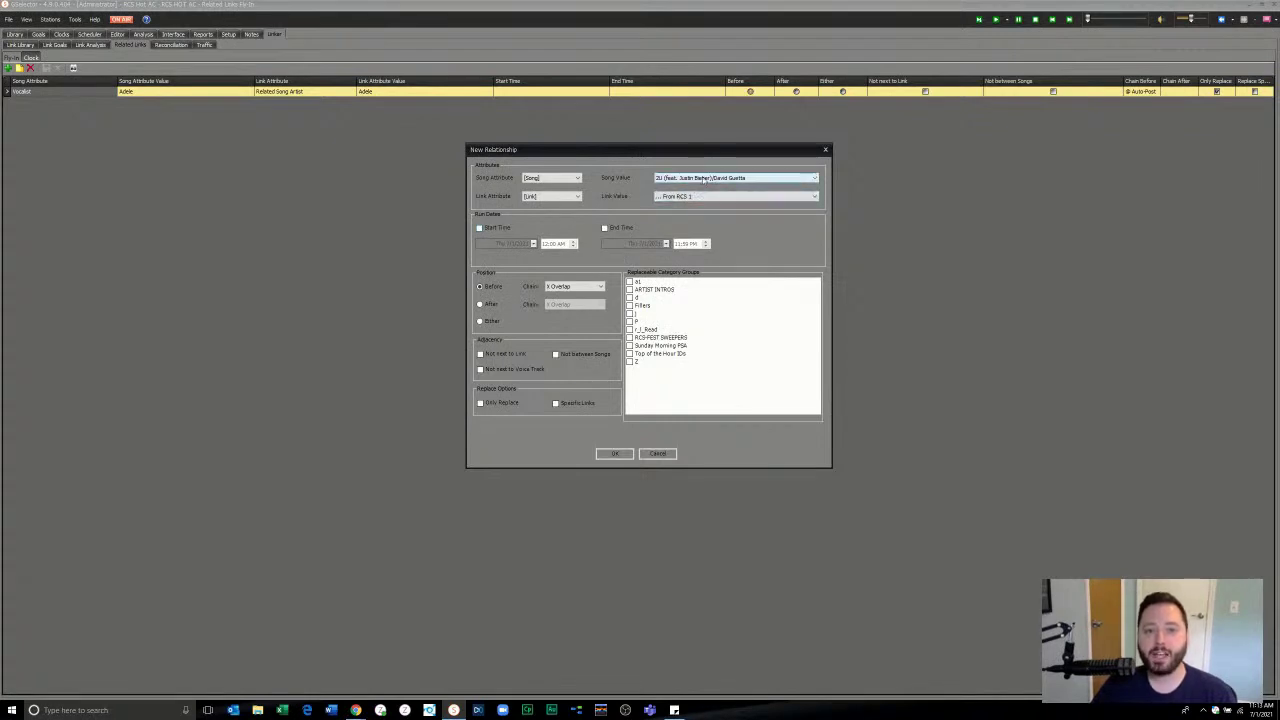
Step: Set the relationship's song attribute to Artist and review the link values that can be paired with it
click(550, 178)
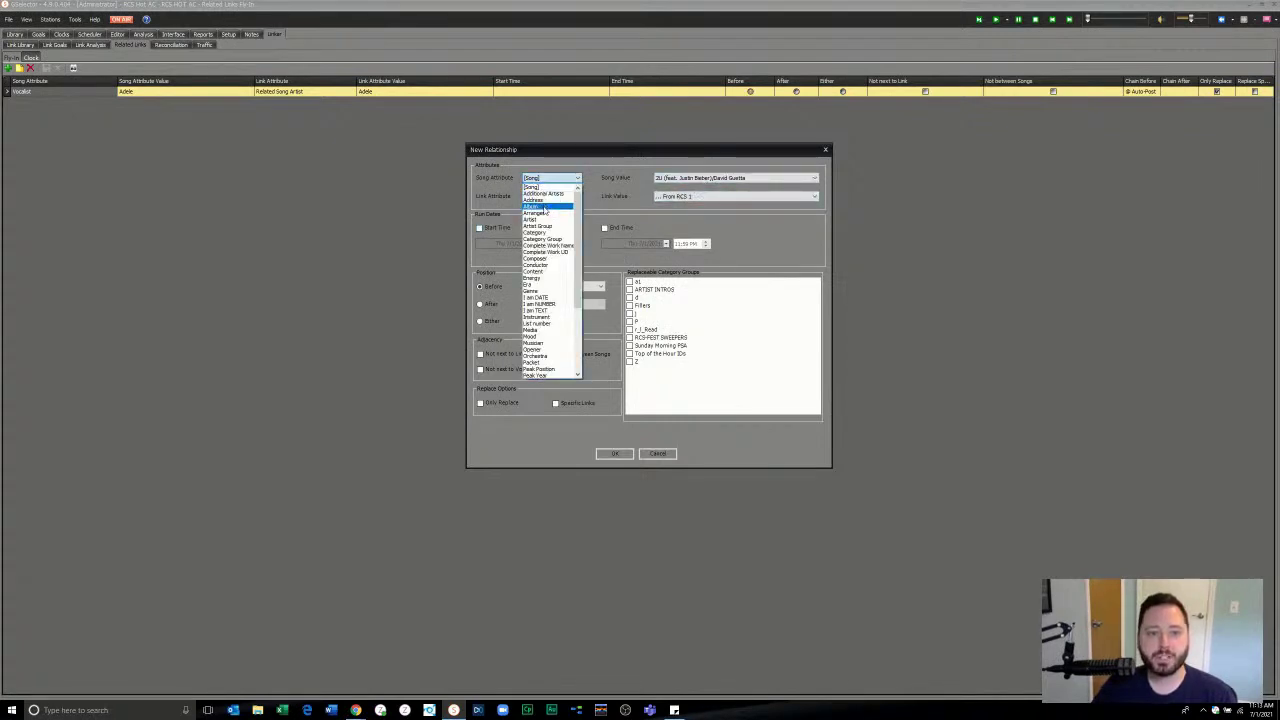
click(546, 220)
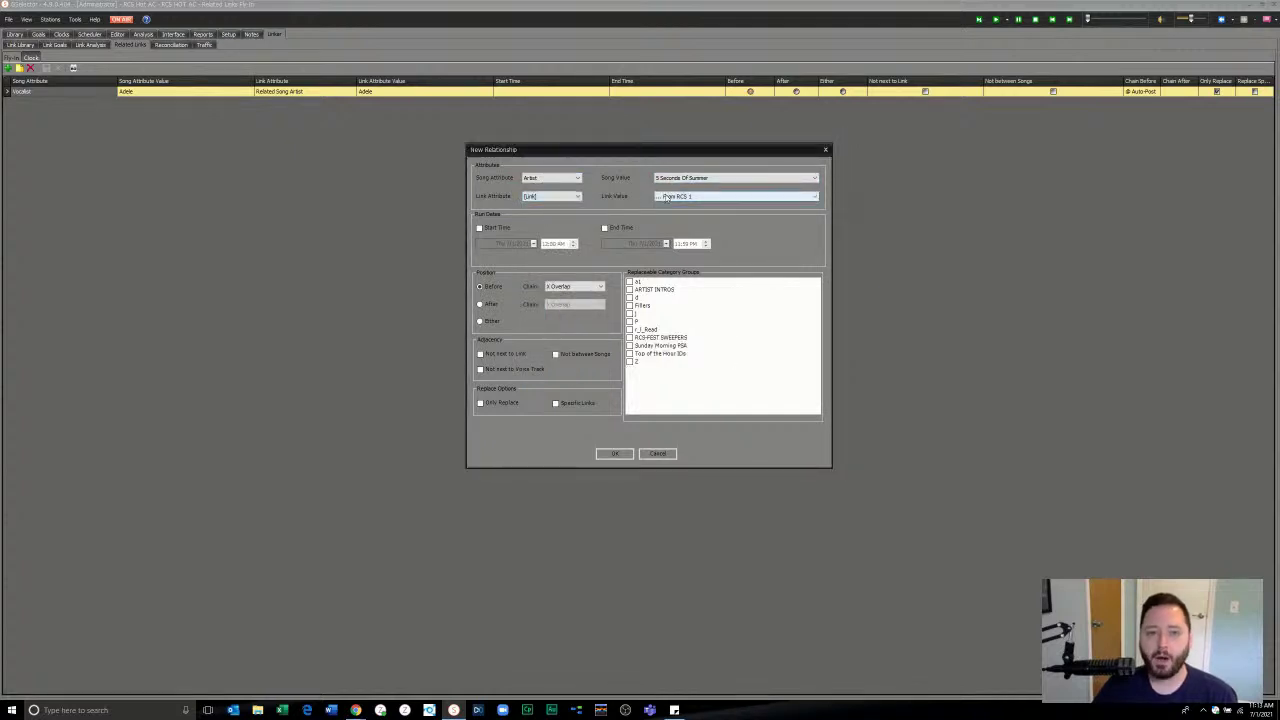
click(693, 197)
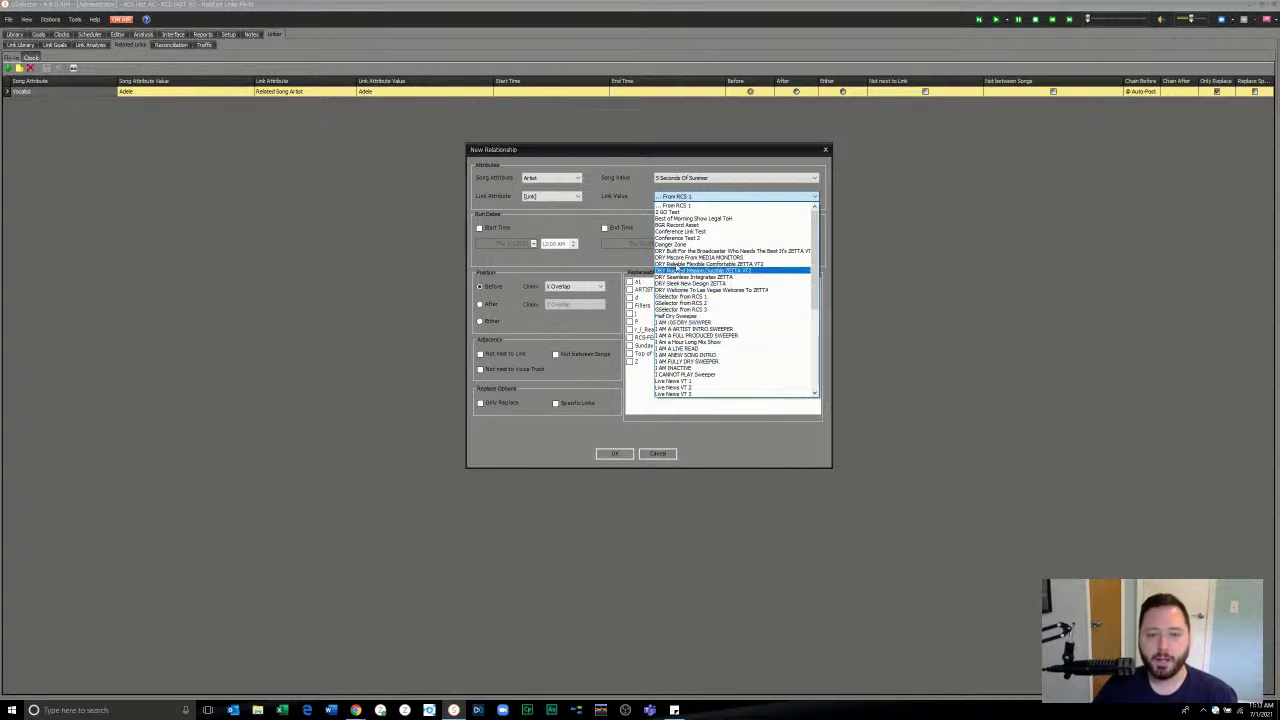
click(630, 215)
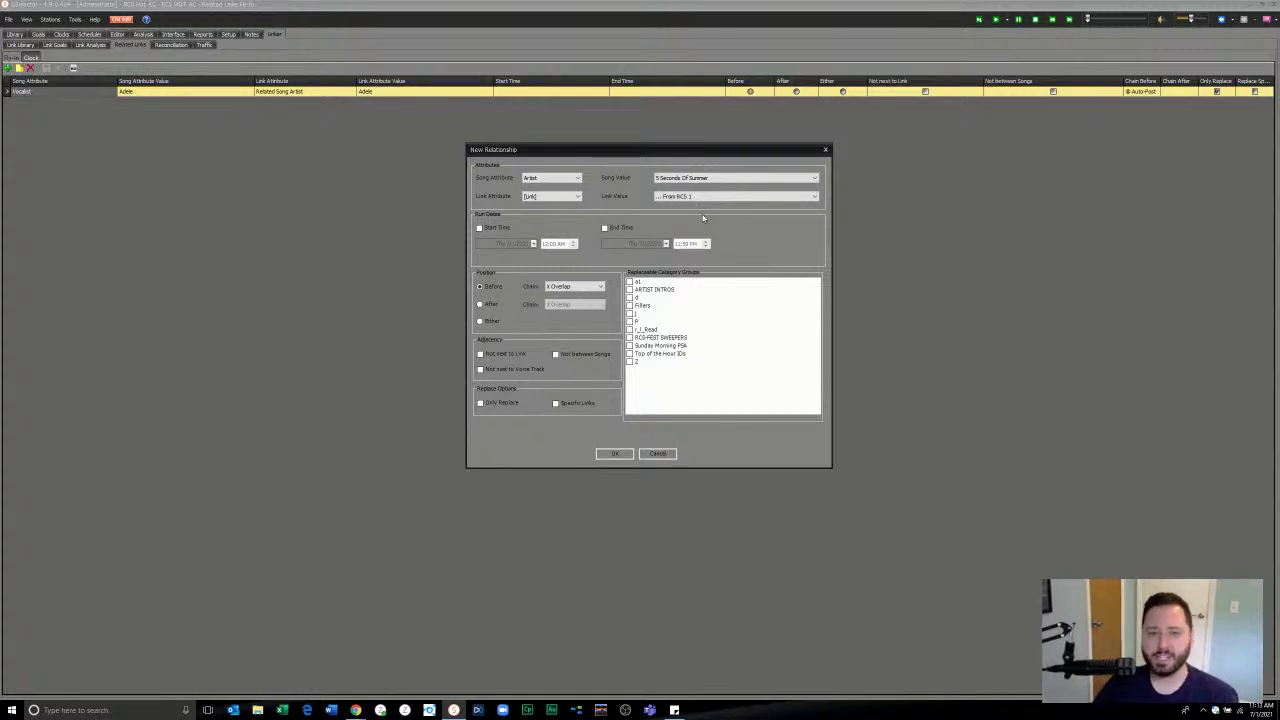
Step: Enable the relationship's end time and set its end date to Friday 7/2/2021
click(622, 231)
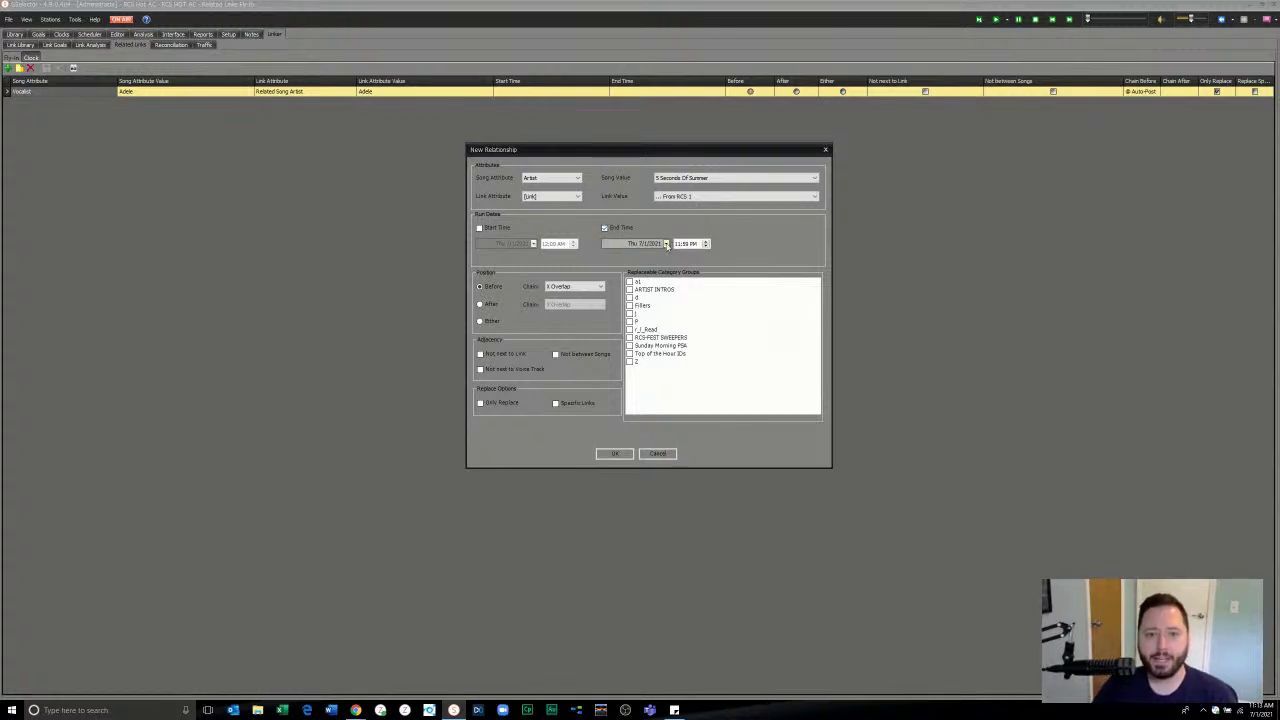
click(666, 243)
click(699, 291)
click(679, 245)
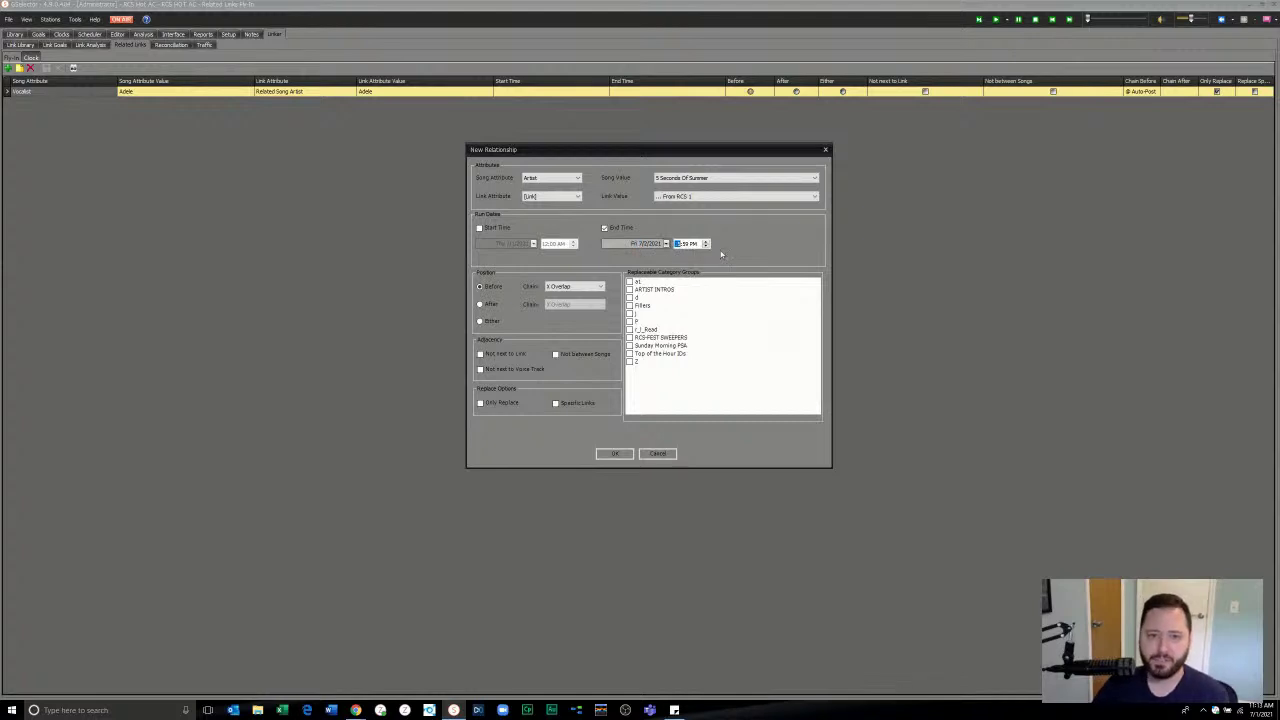
Step: Set the relationship's end time to 5:59 PM and try the After and Either positions before choosing Before
click(693, 245)
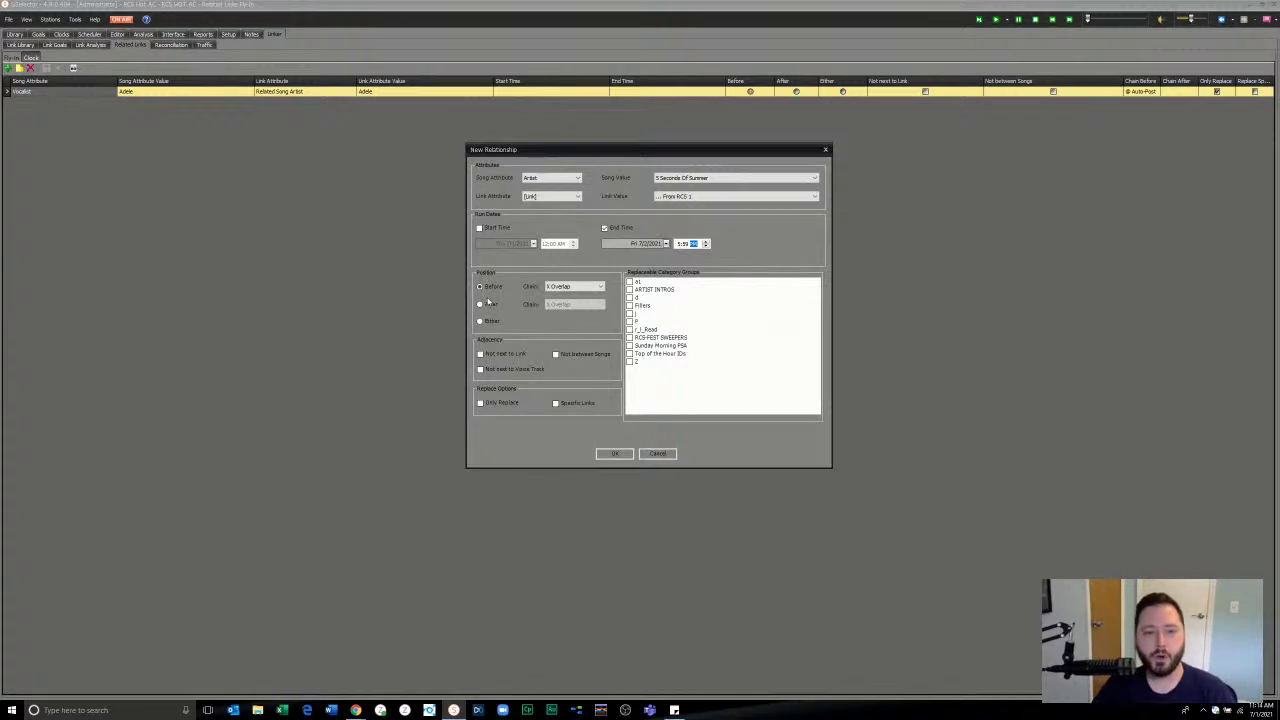
click(489, 307)
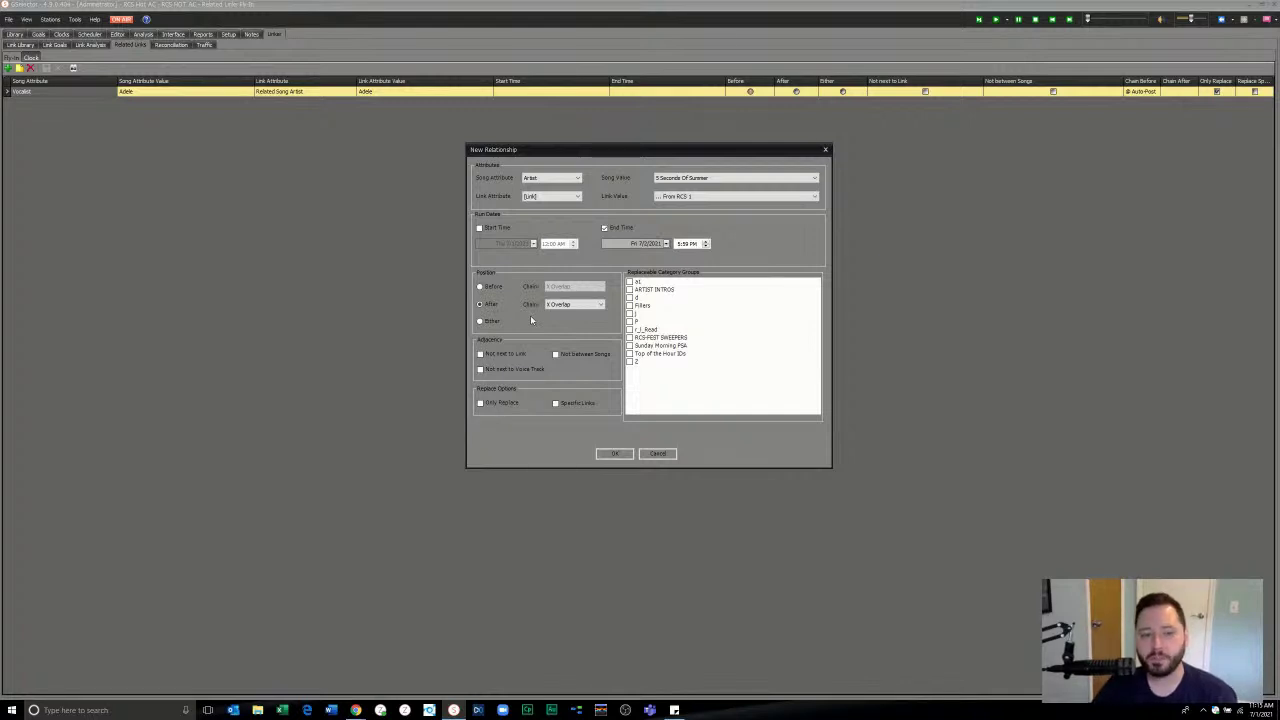
click(527, 323)
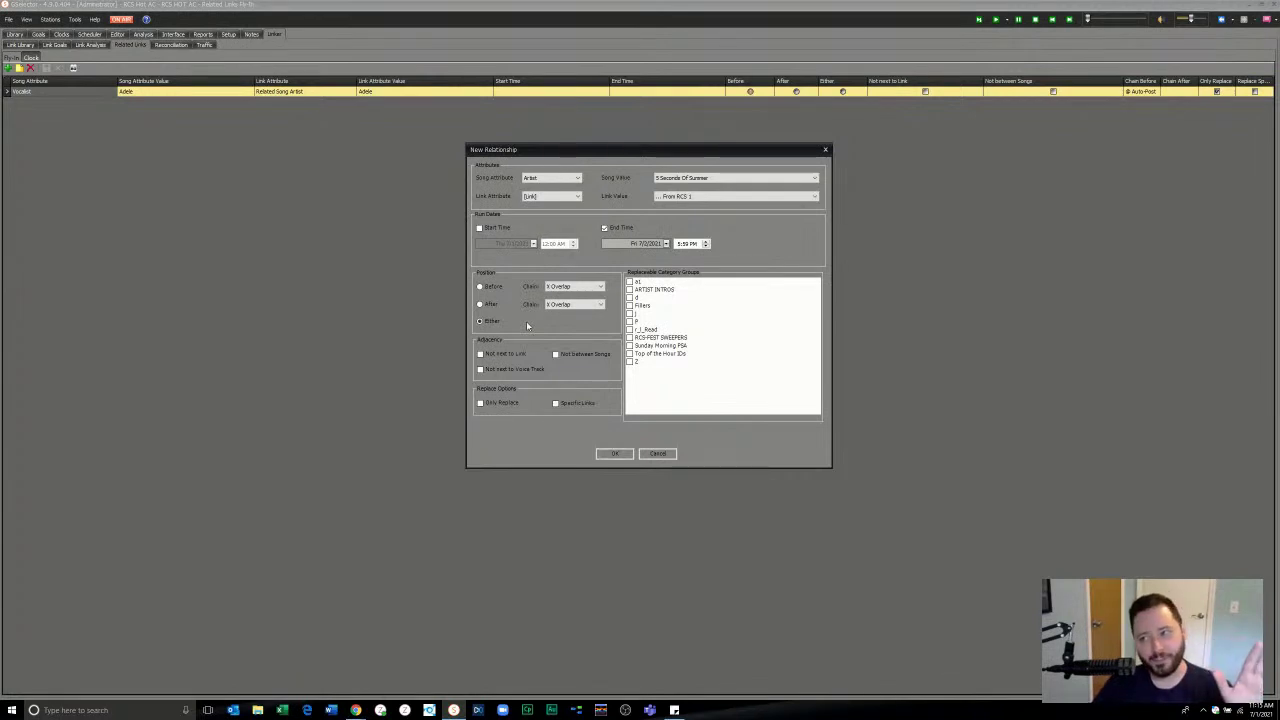
click(494, 290)
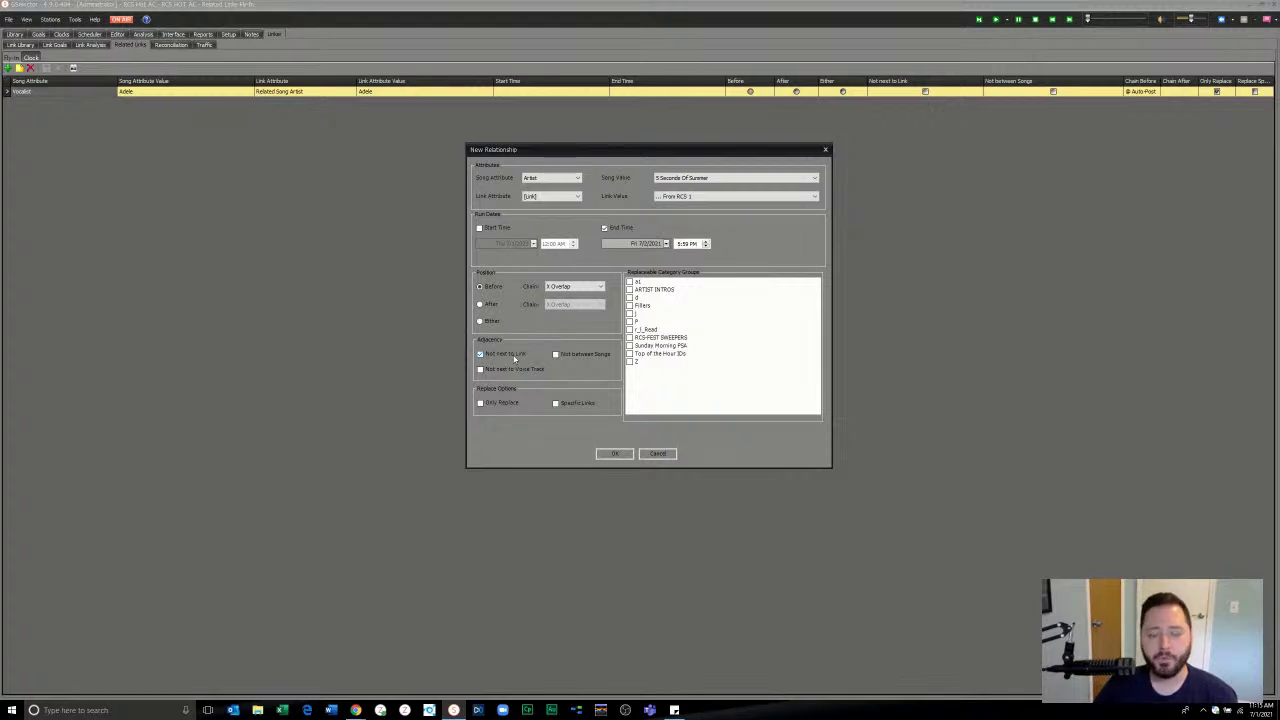
Step: Restrict the relationship to Not next to Voice Track, with Not next to Link off, and enable Only Replace
click(515, 358)
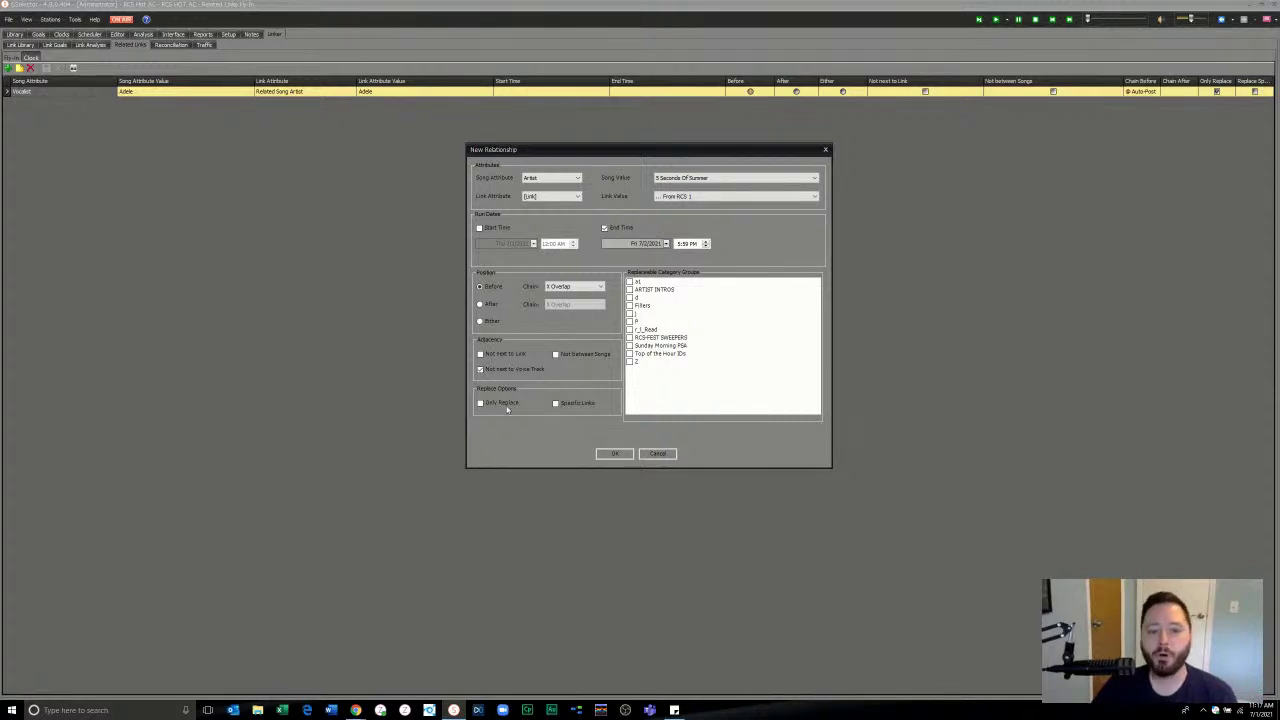
click(507, 405)
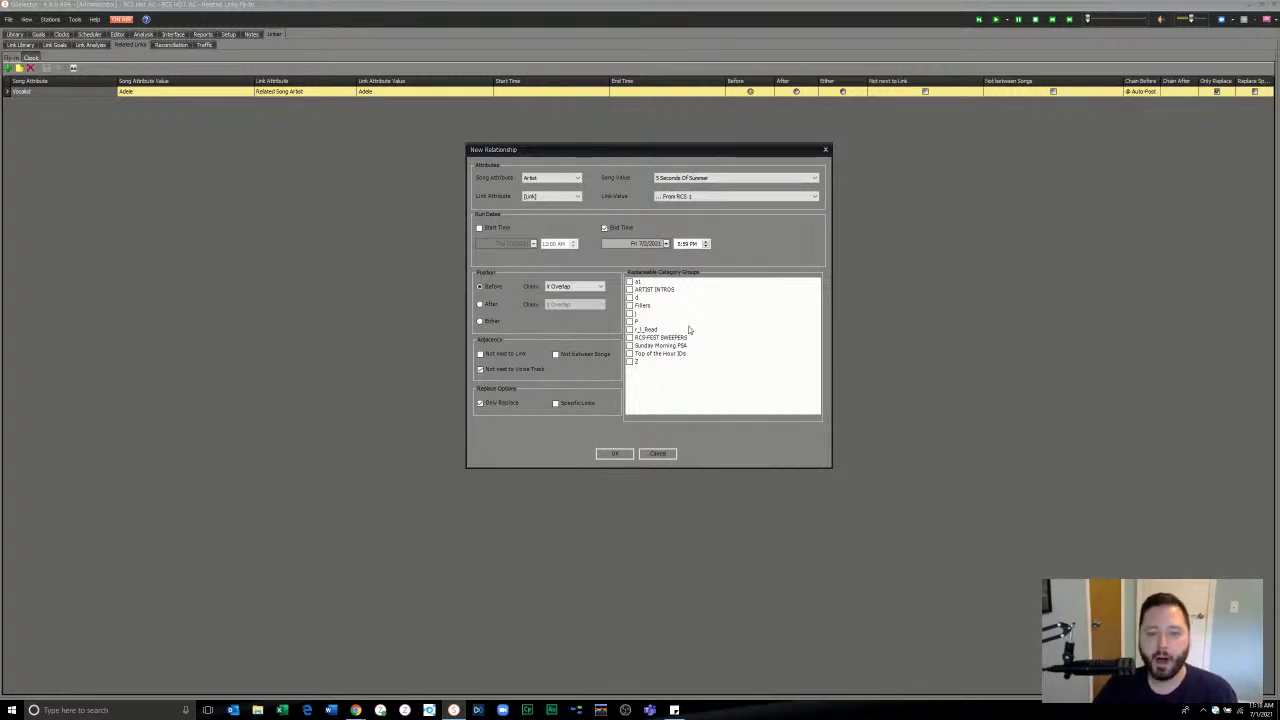
Step: Mark every replaceable category group except Top of the Hour IDs and cancel the new relationship
click(676, 283)
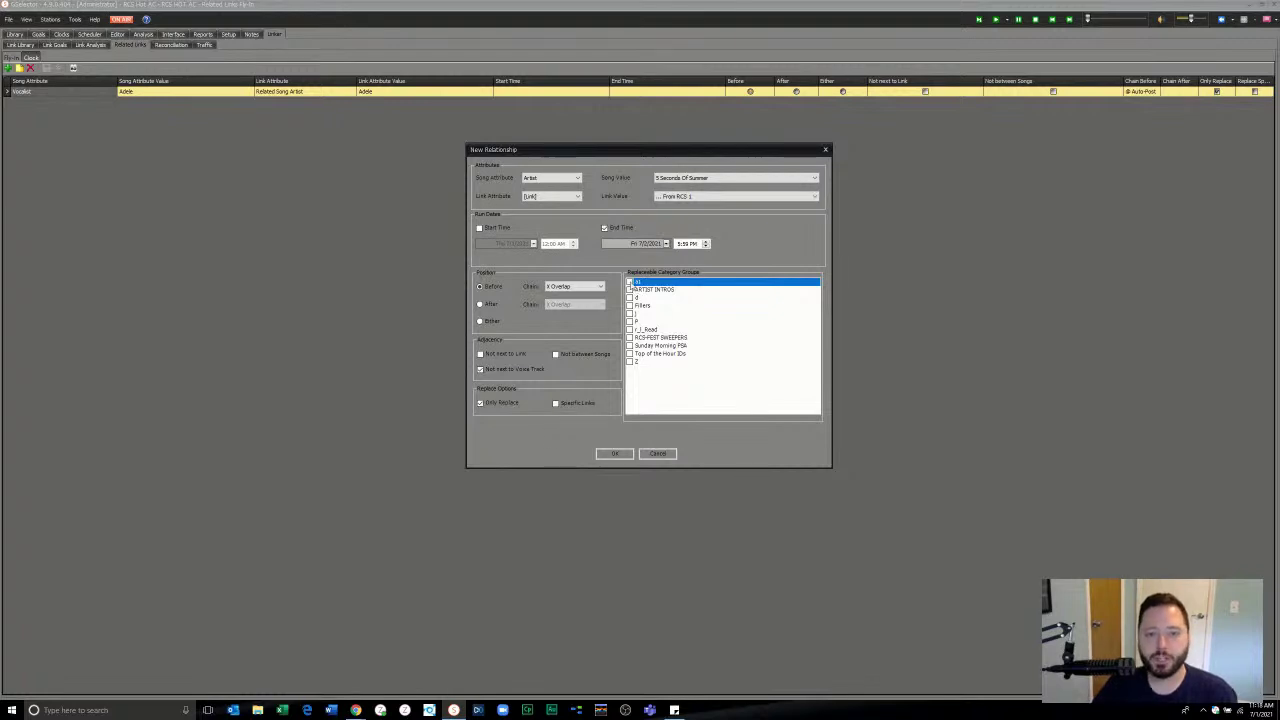
click(636, 289)
click(634, 282)
click(634, 282)
click(634, 290)
click(634, 290)
click(632, 298)
click(630, 298)
click(630, 306)
click(630, 306)
click(630, 314)
click(630, 322)
click(630, 322)
click(630, 330)
click(630, 330)
click(631, 338)
click(630, 338)
click(630, 346)
click(630, 346)
click(630, 362)
click(630, 362)
click(657, 354)
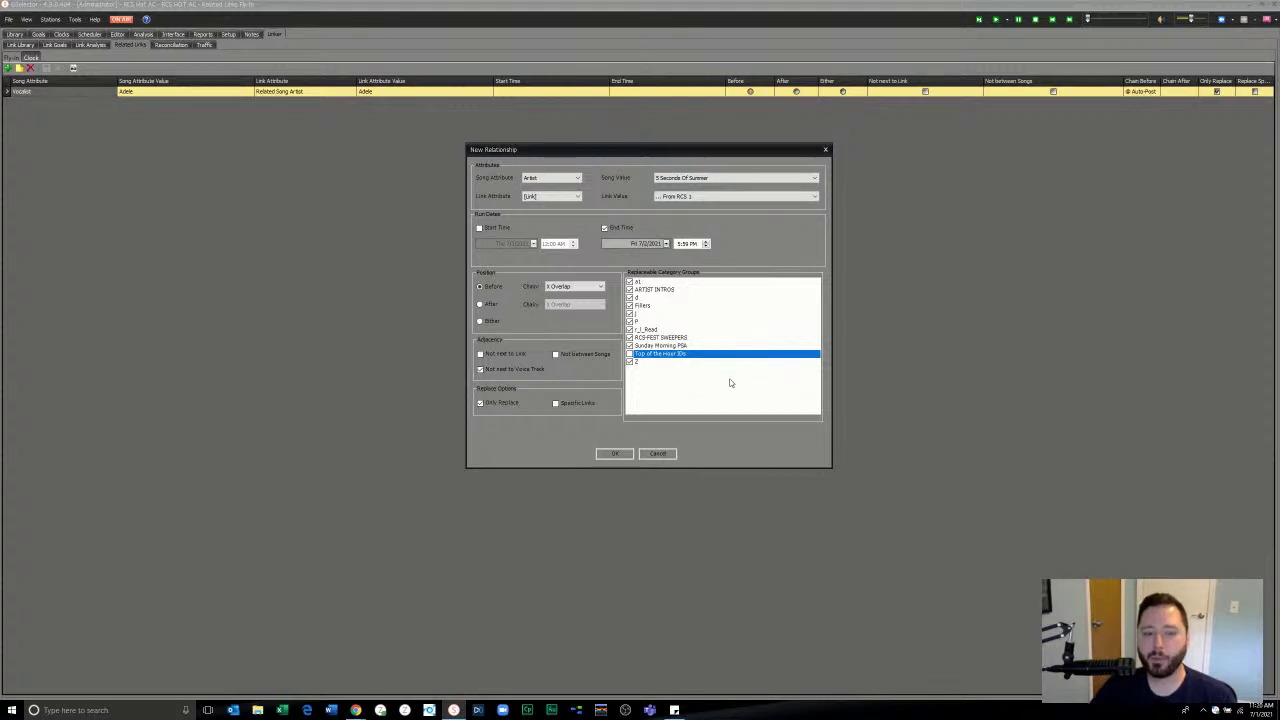
click(657, 453)
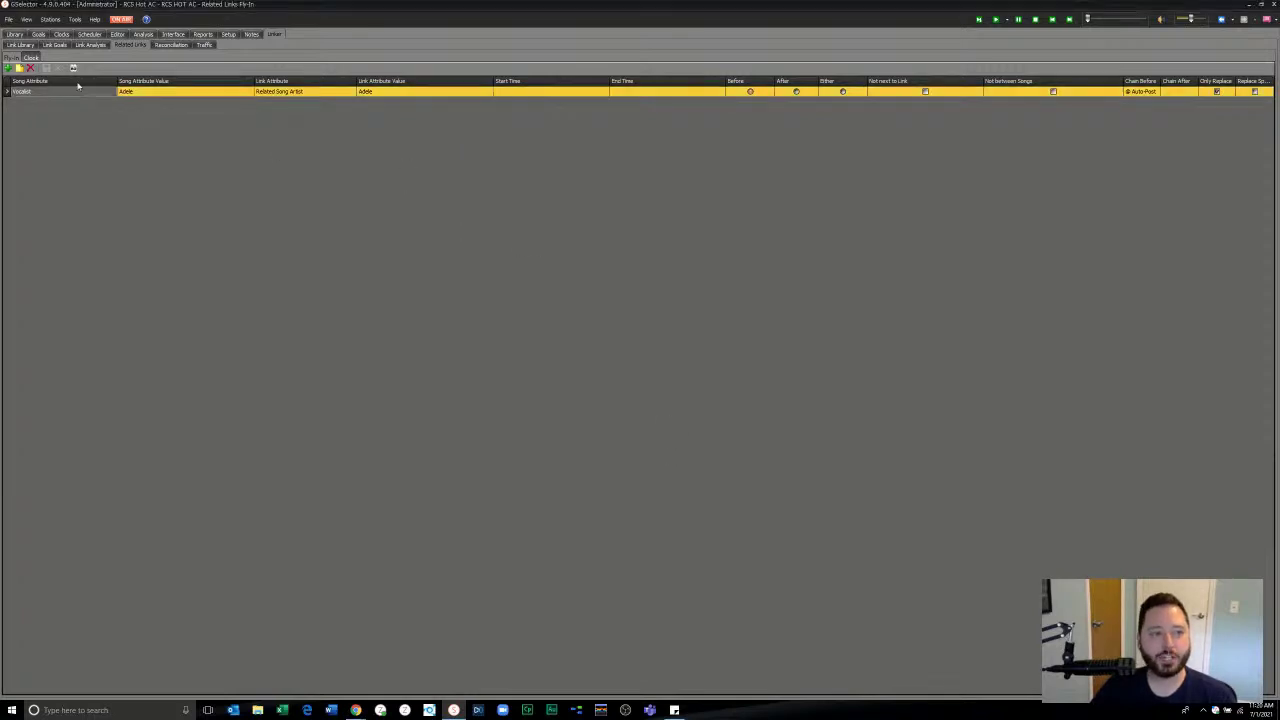
Step: Edit the existing clock relationship for theme RCS-FEST ARTIST, setting its link value to RFS / RCS-FEST SWEEPERS
click(31, 57)
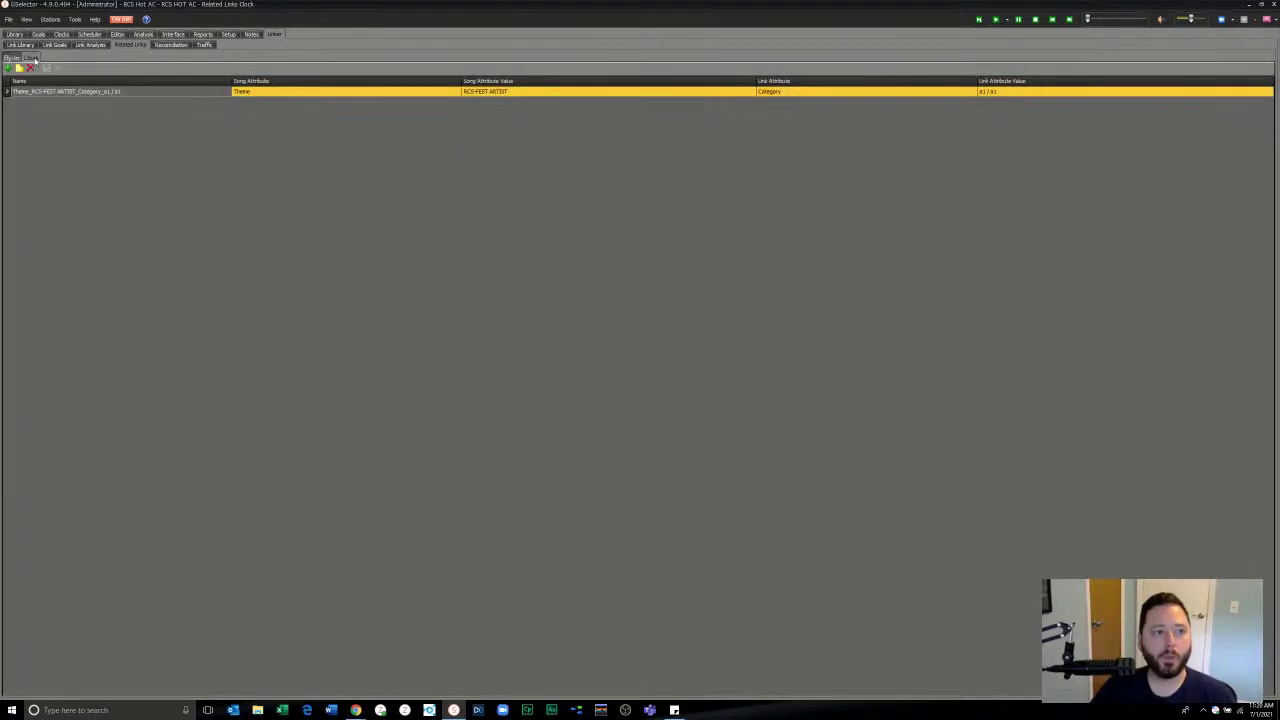
double_click(87, 93)
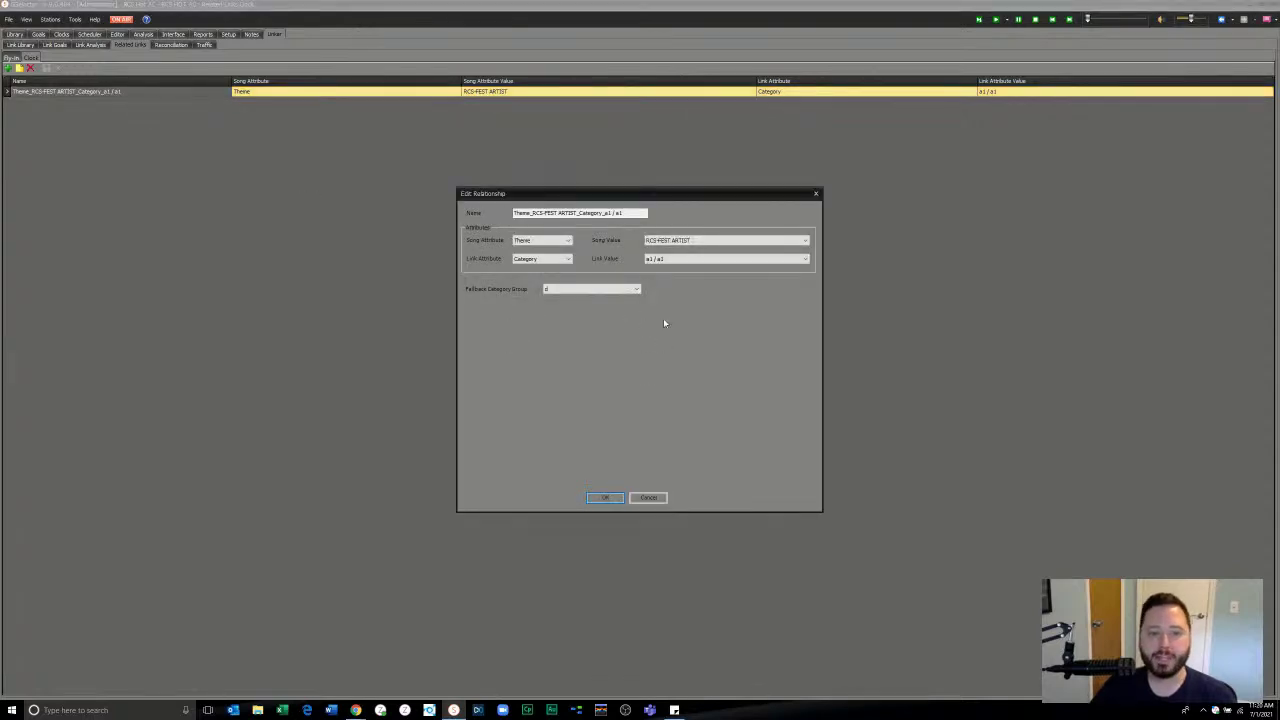
drag(629, 214, 533, 214)
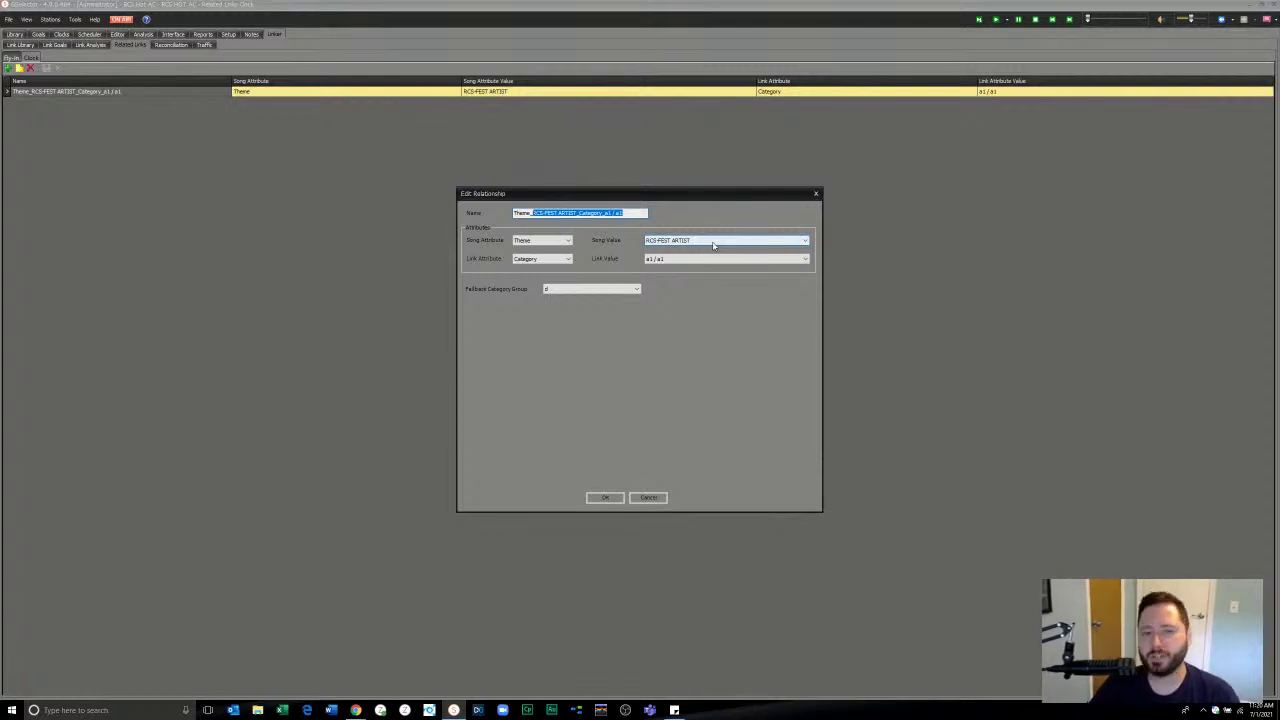
click(663, 261)
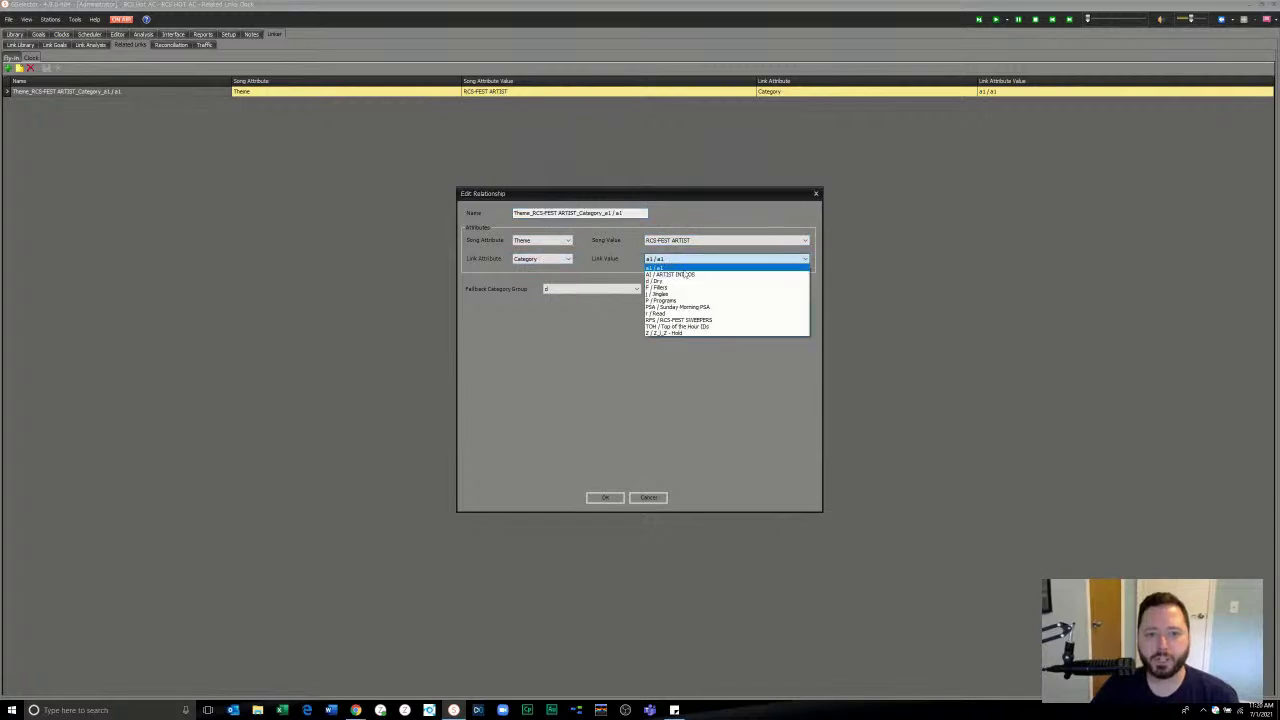
click(714, 321)
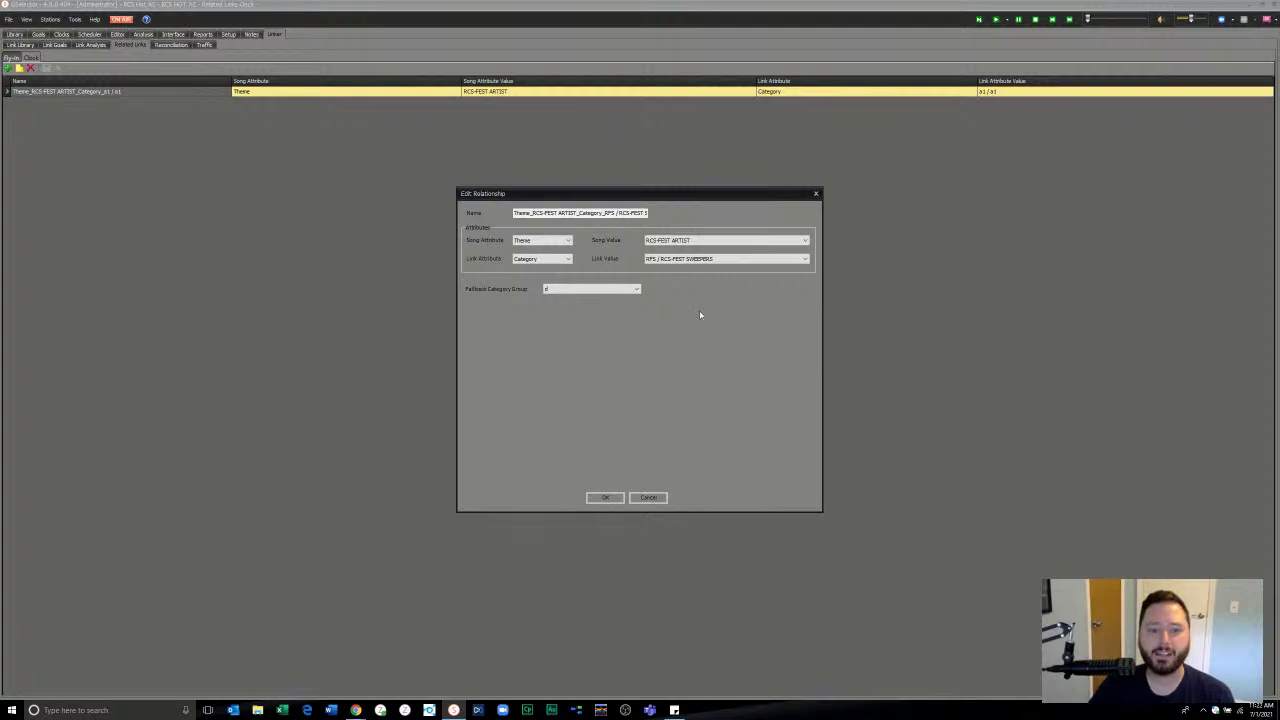
Step: Set the clock relationship's fallback category group to a1 and discard the edits
click(587, 290)
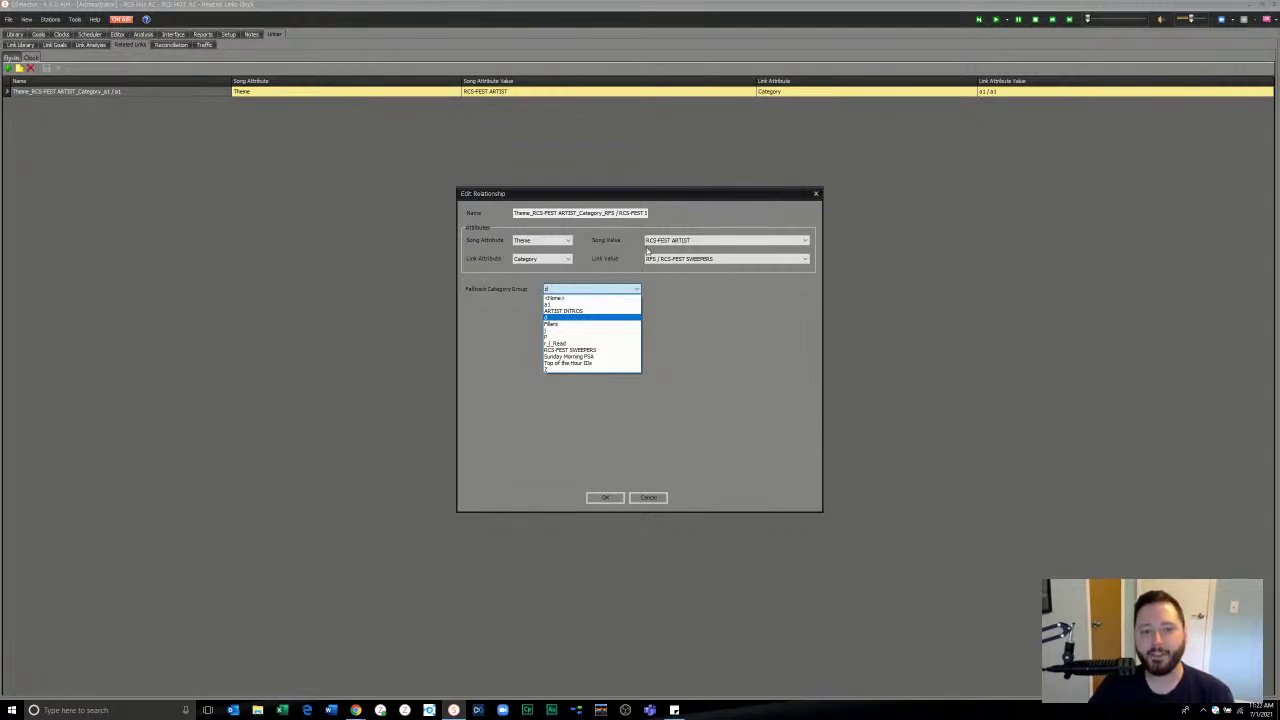
click(616, 304)
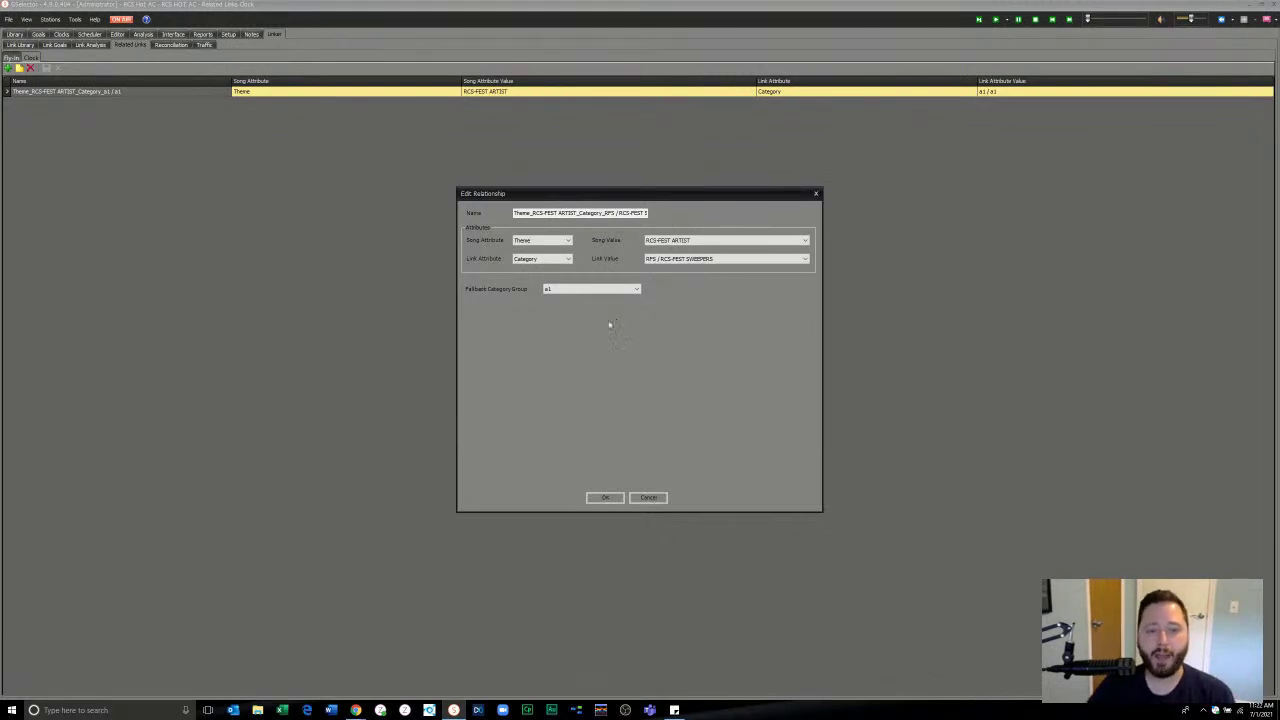
click(648, 497)
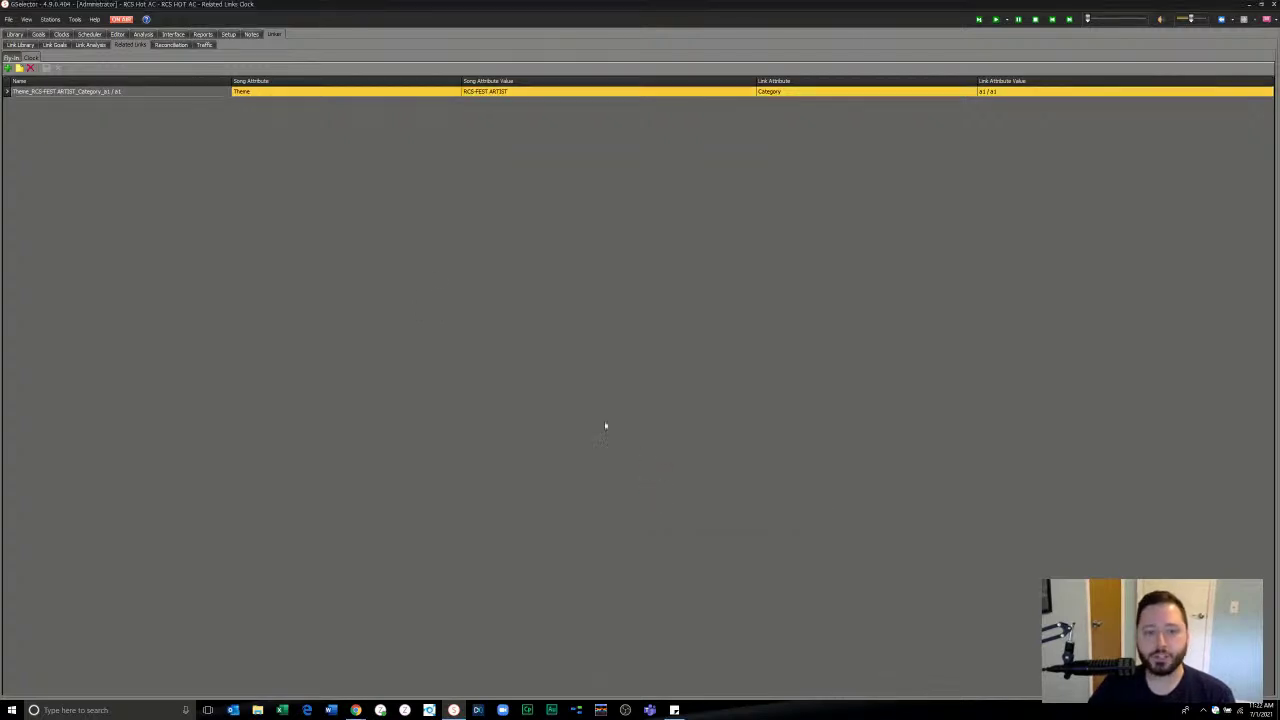
Step: In the RCS Live Production Demo clock, change position 19 from a song category to a Leading Link
click(62, 34)
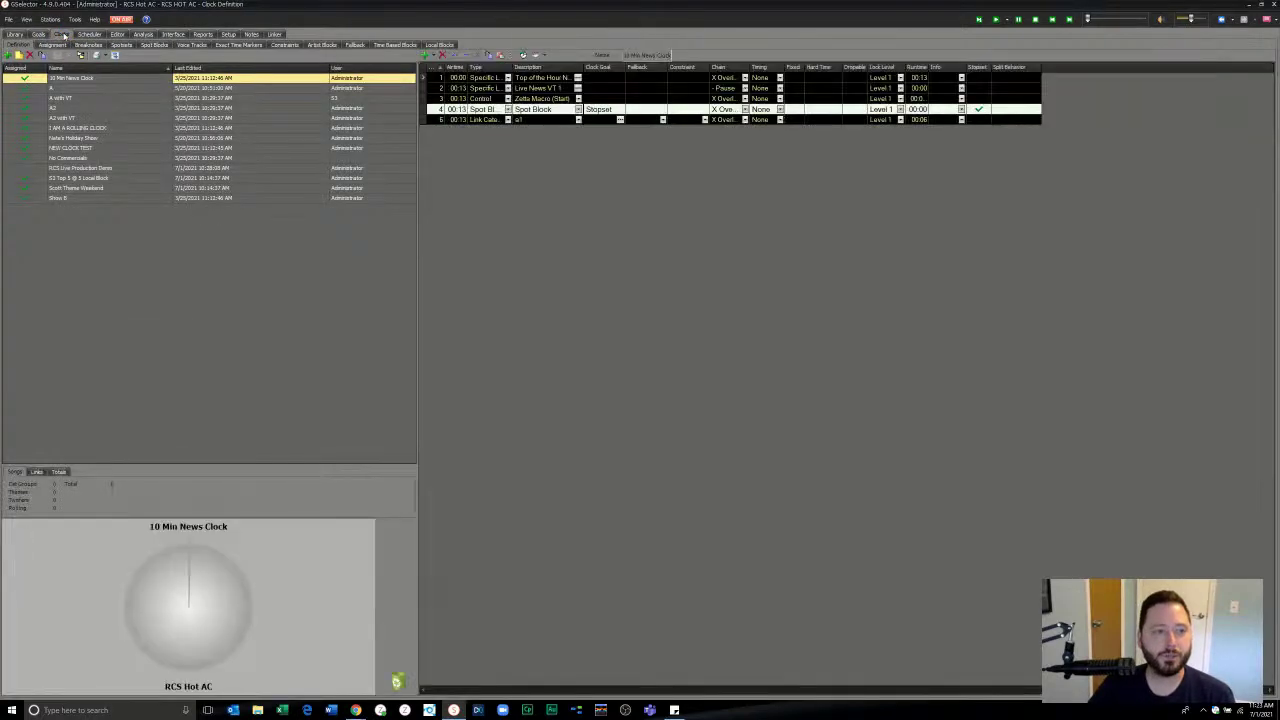
click(86, 169)
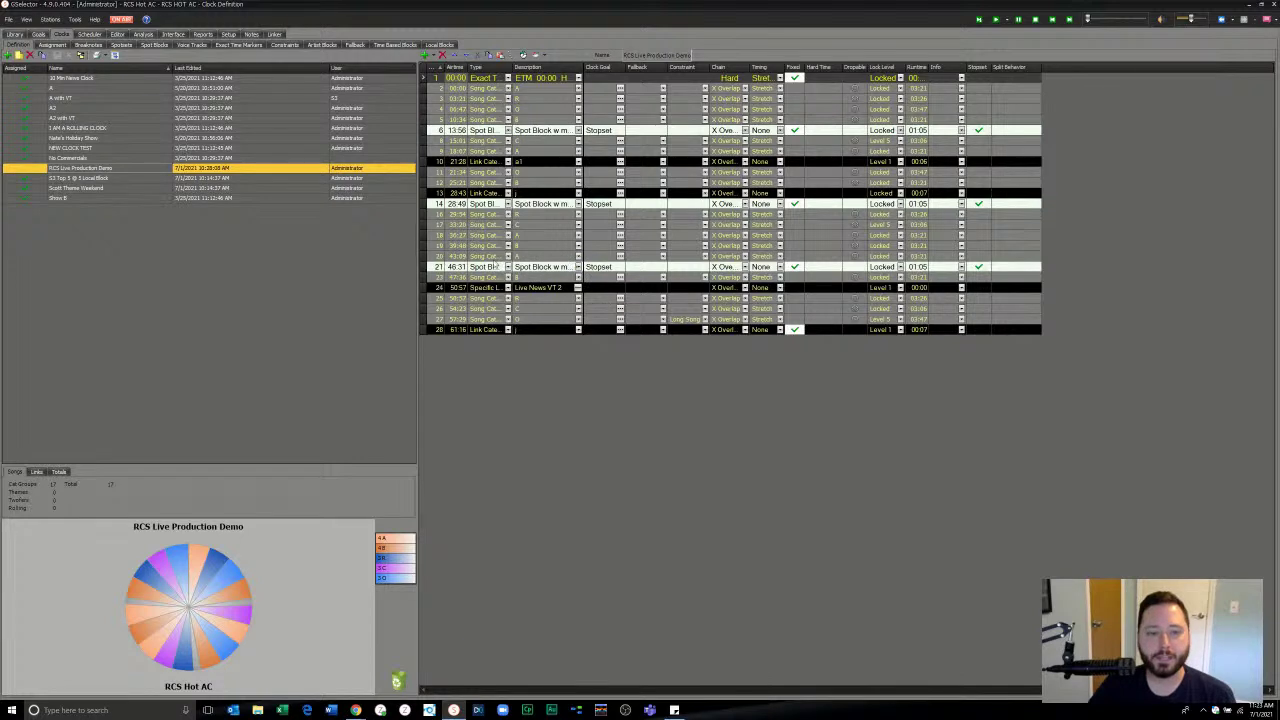
click(508, 246)
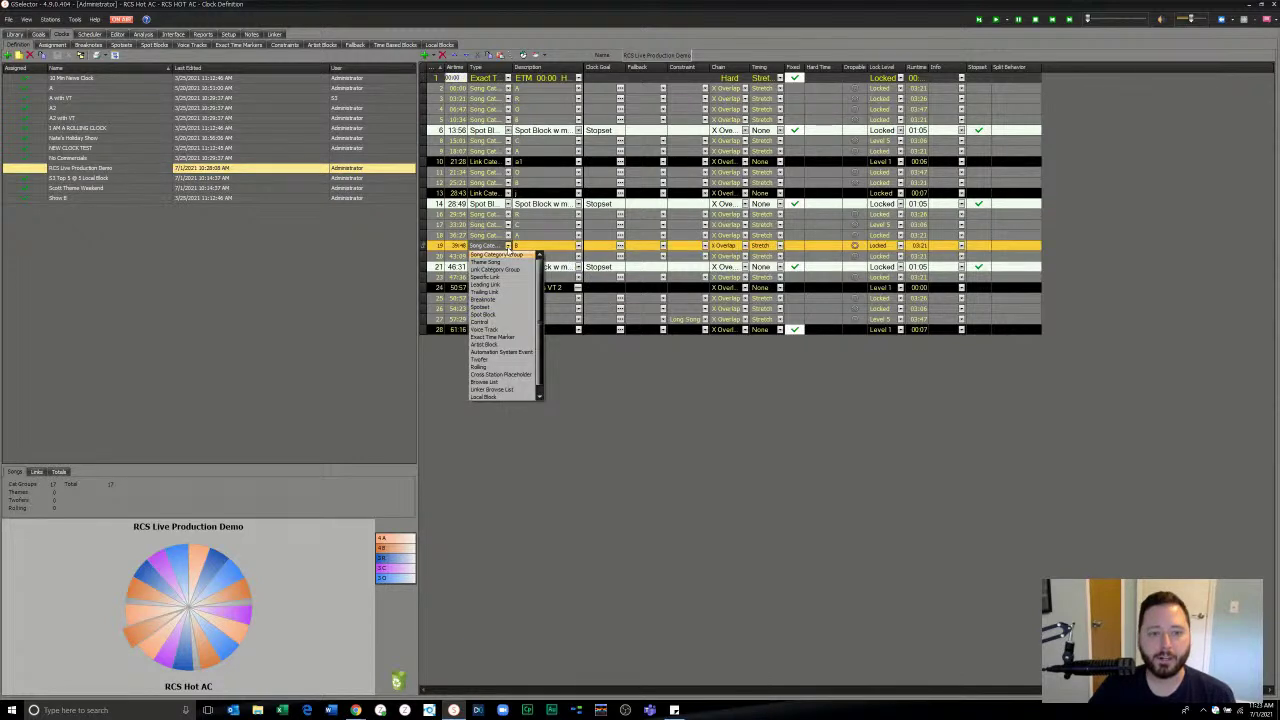
click(517, 287)
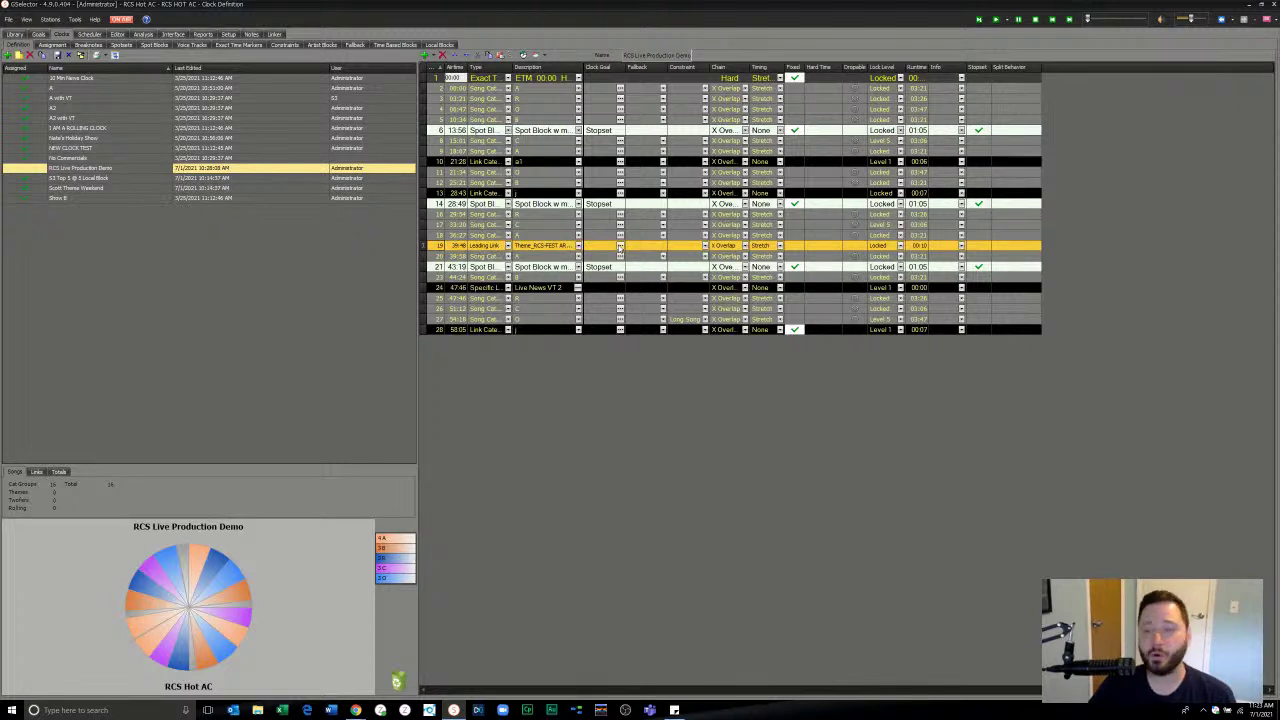
click(531, 261)
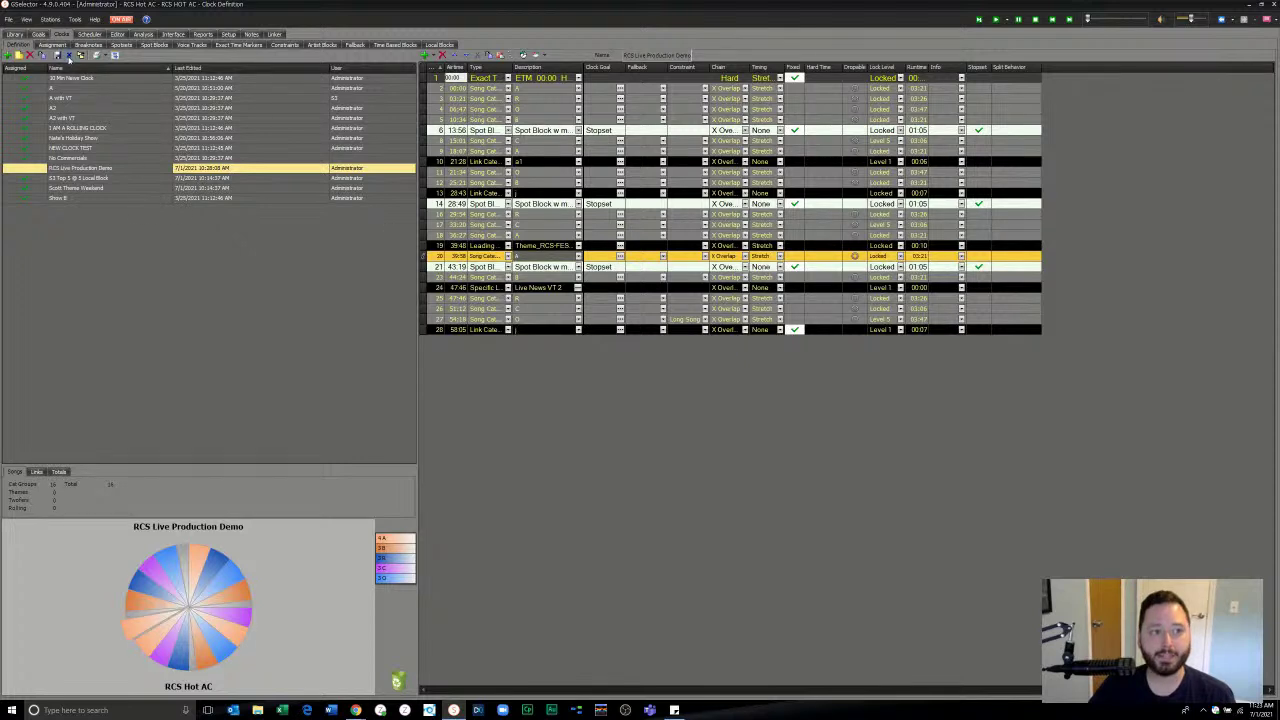
Step: Filter the link library by the Content value :10 FULL DRY and reset the filter
click(274, 34)
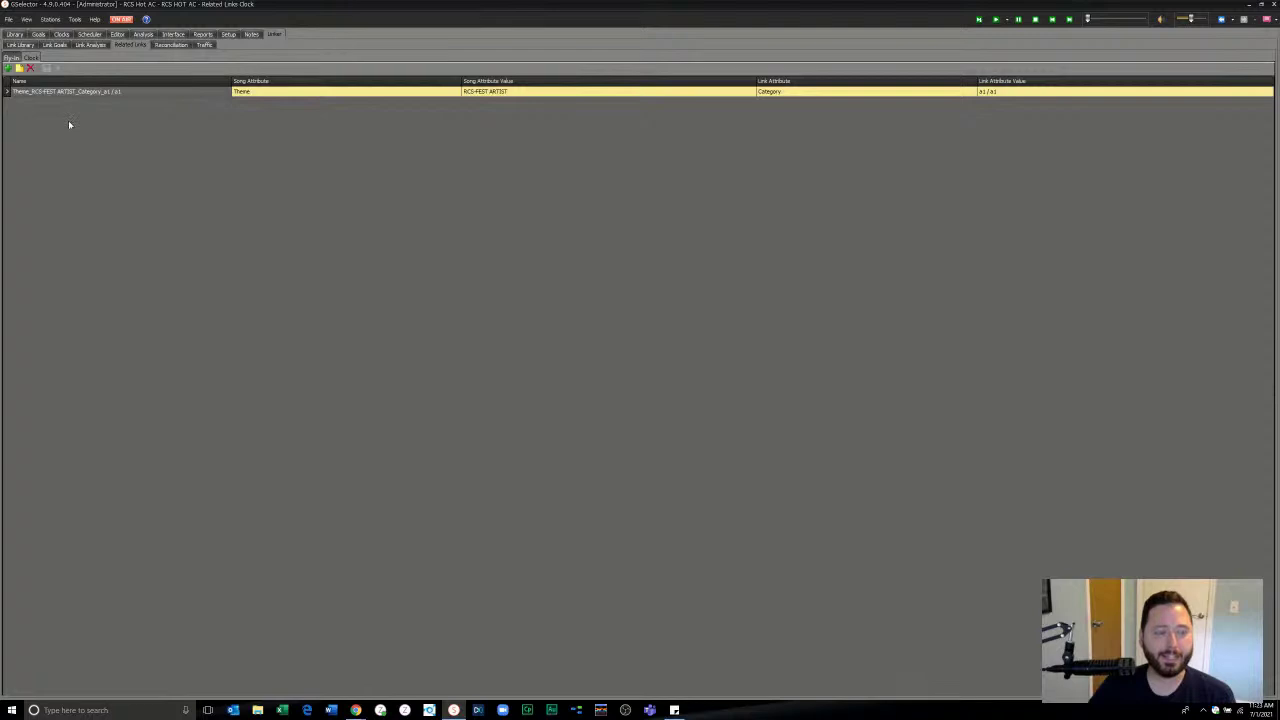
click(20, 45)
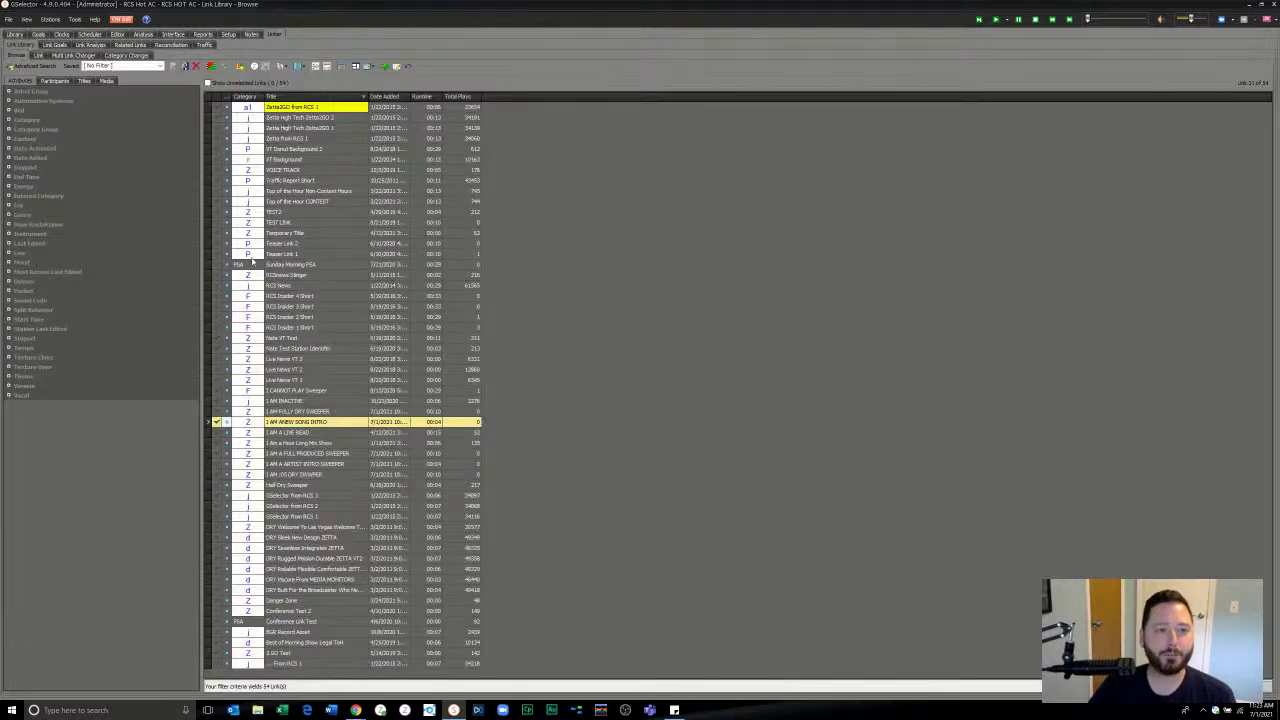
click(10, 138)
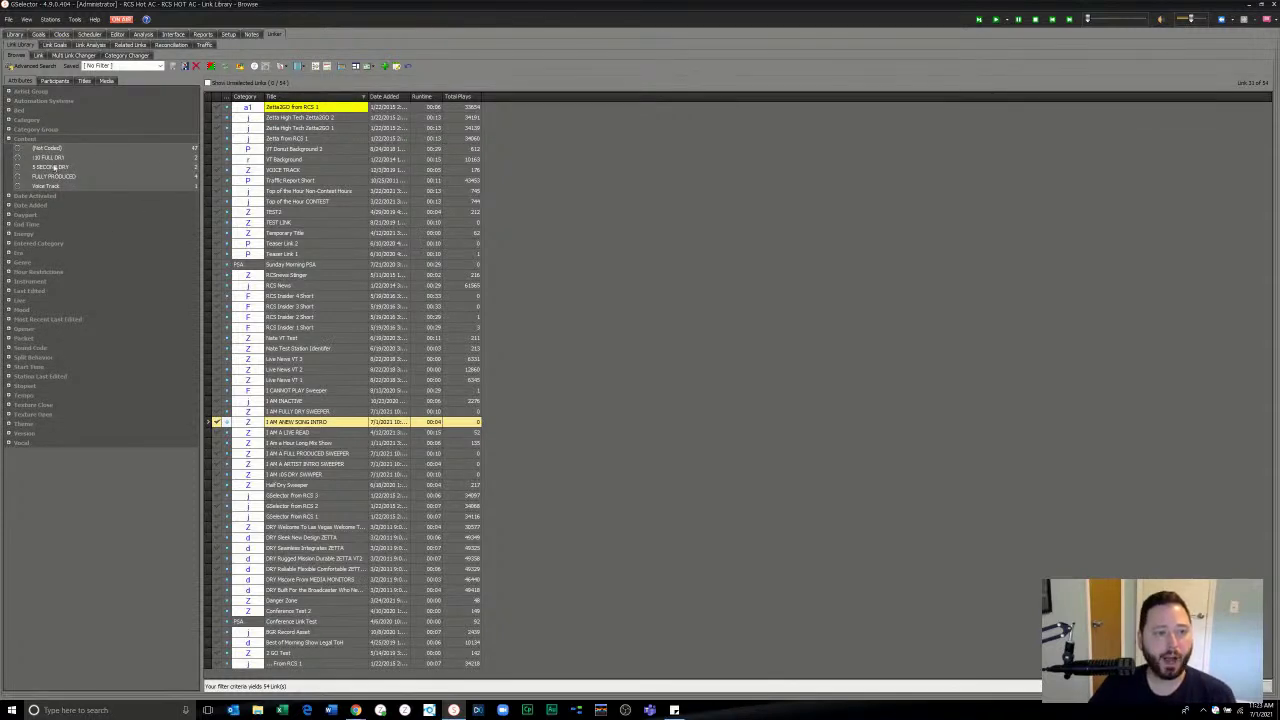
click(15, 166)
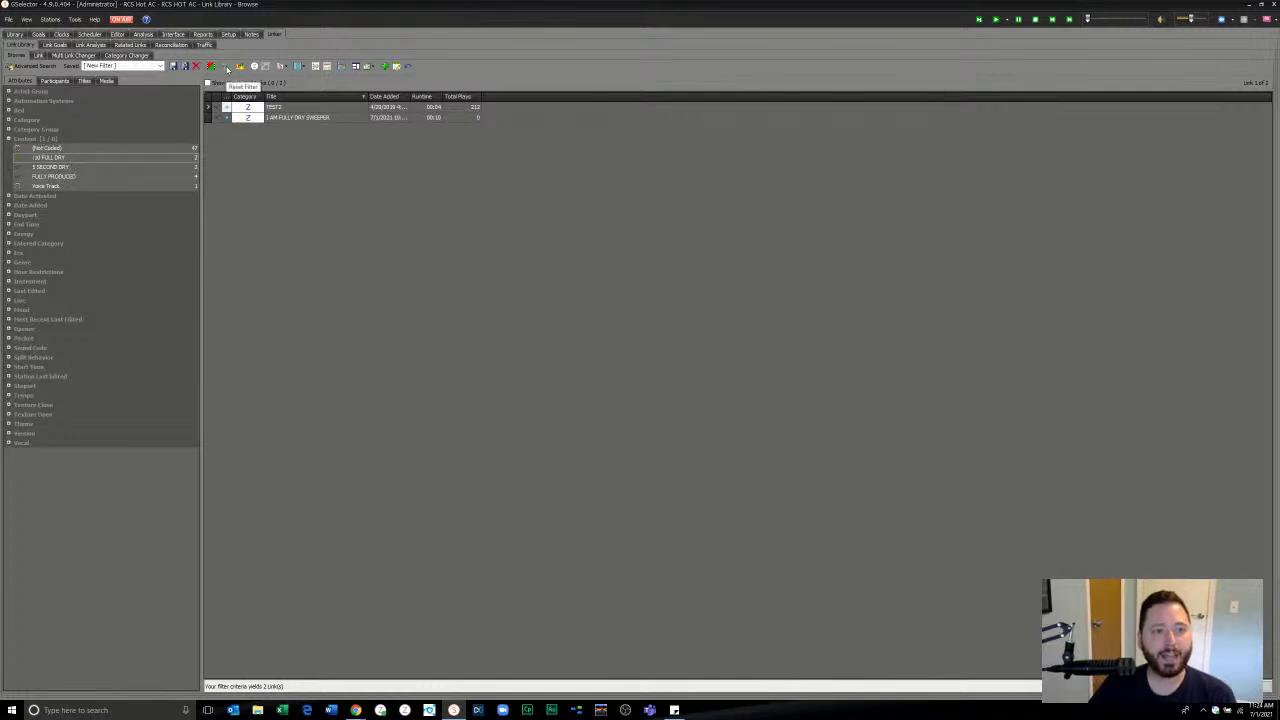
click(226, 67)
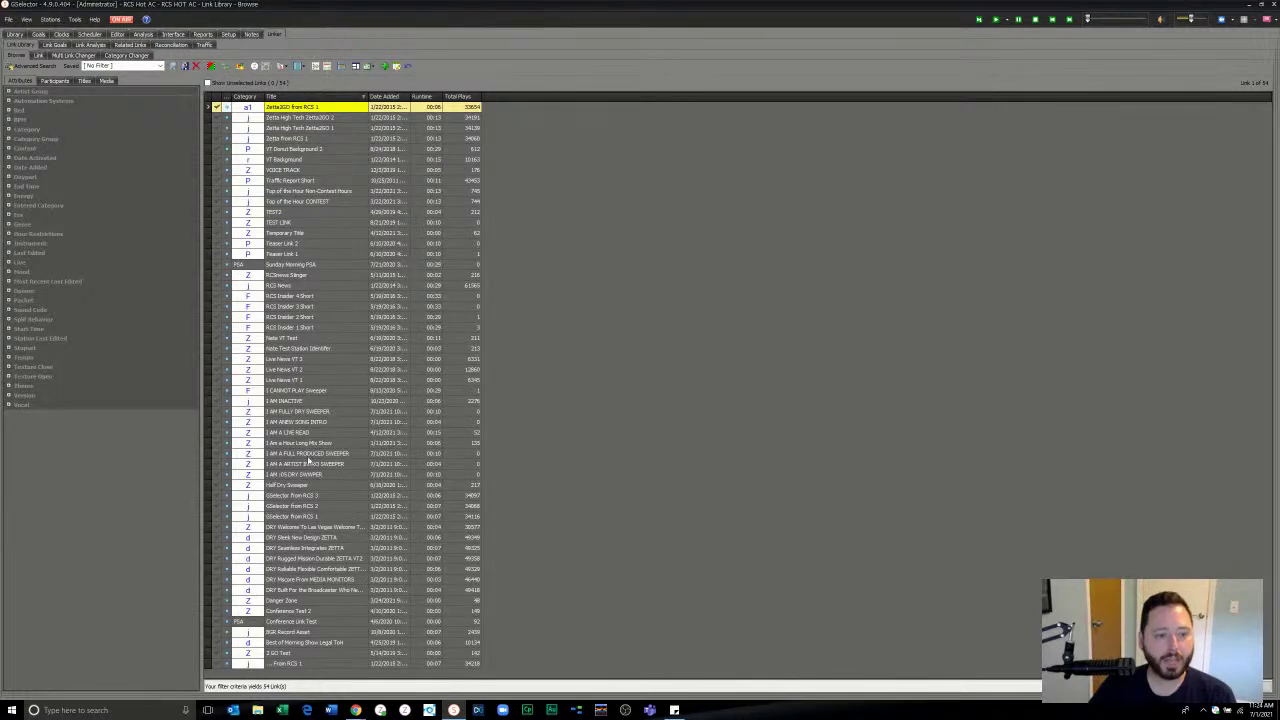
Step: Open the I AM FULLY DRY SWEEPER link from the library and review its coded attributes
click(300, 443)
click(295, 412)
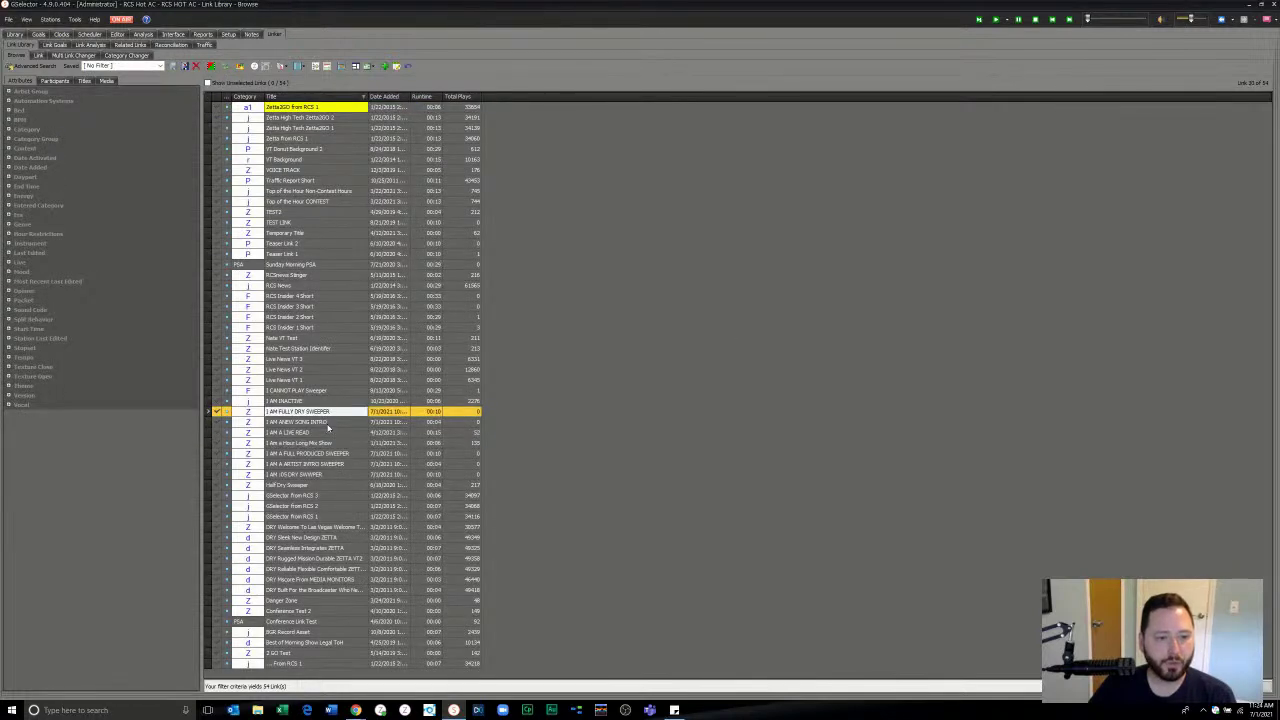
double_click(322, 421)
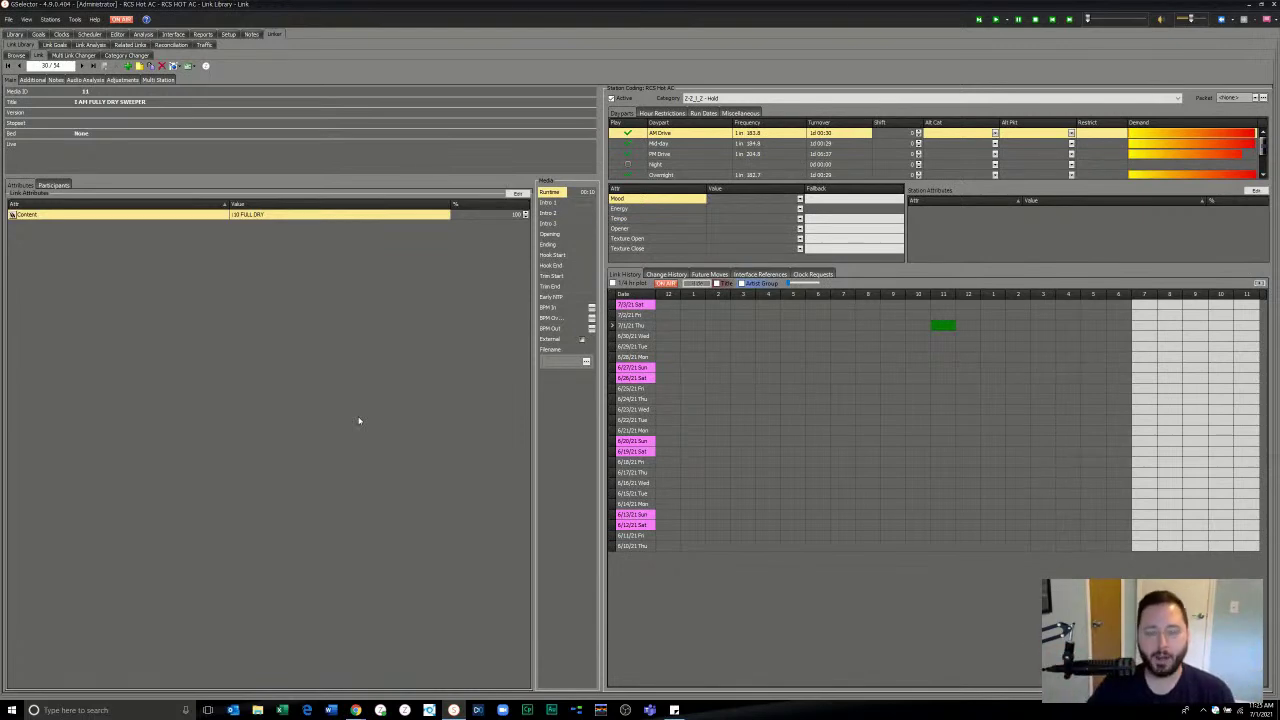
click(266, 344)
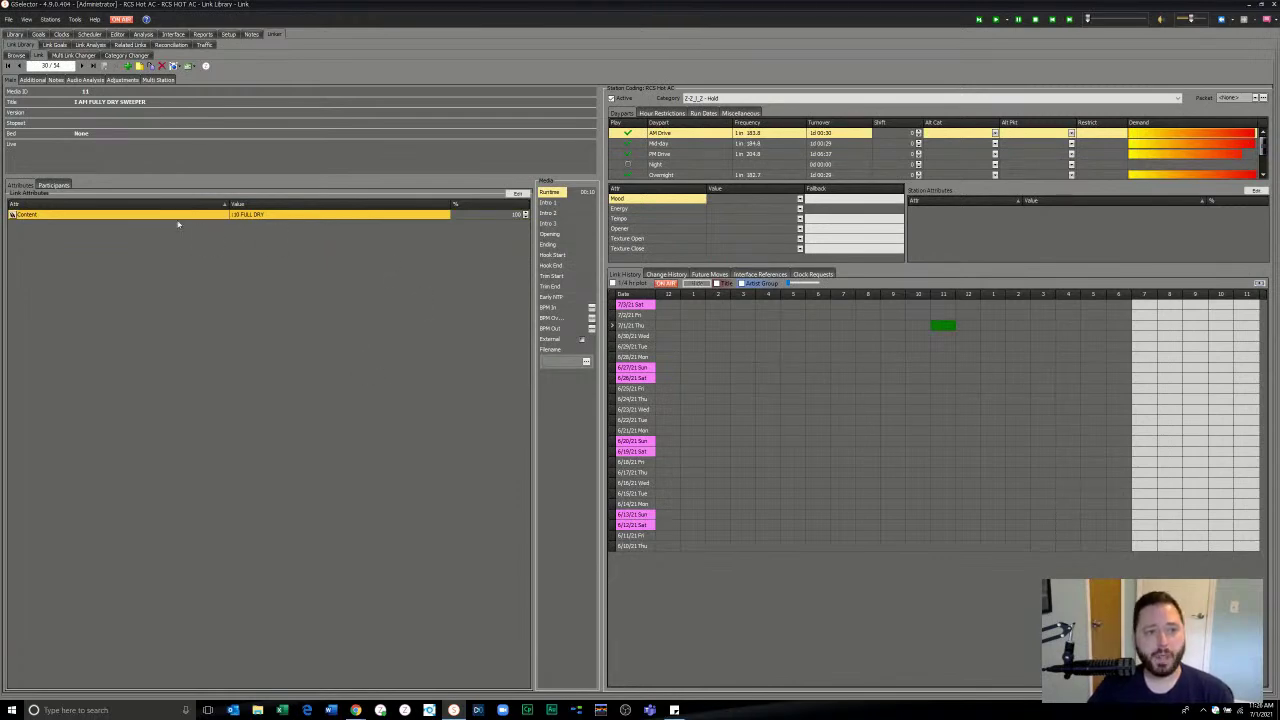
Step: Open the sweeper link's attribute coding and examine the available Content values
click(517, 194)
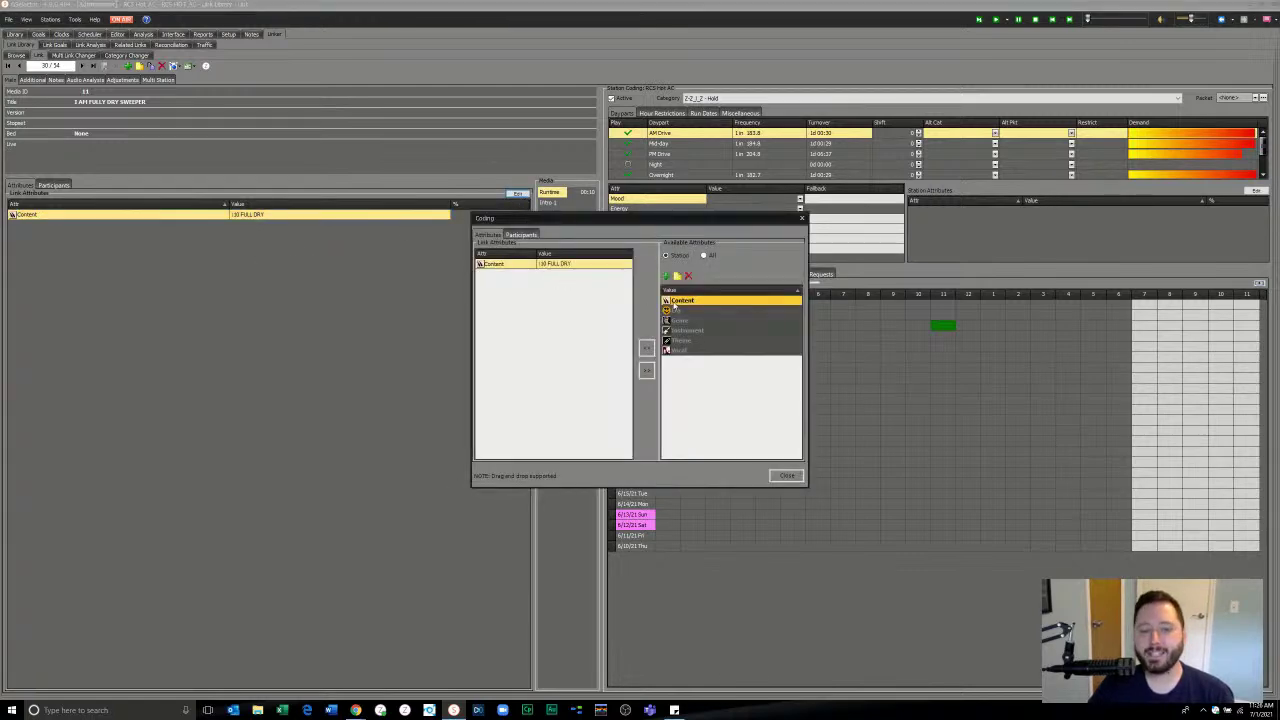
click(801, 218)
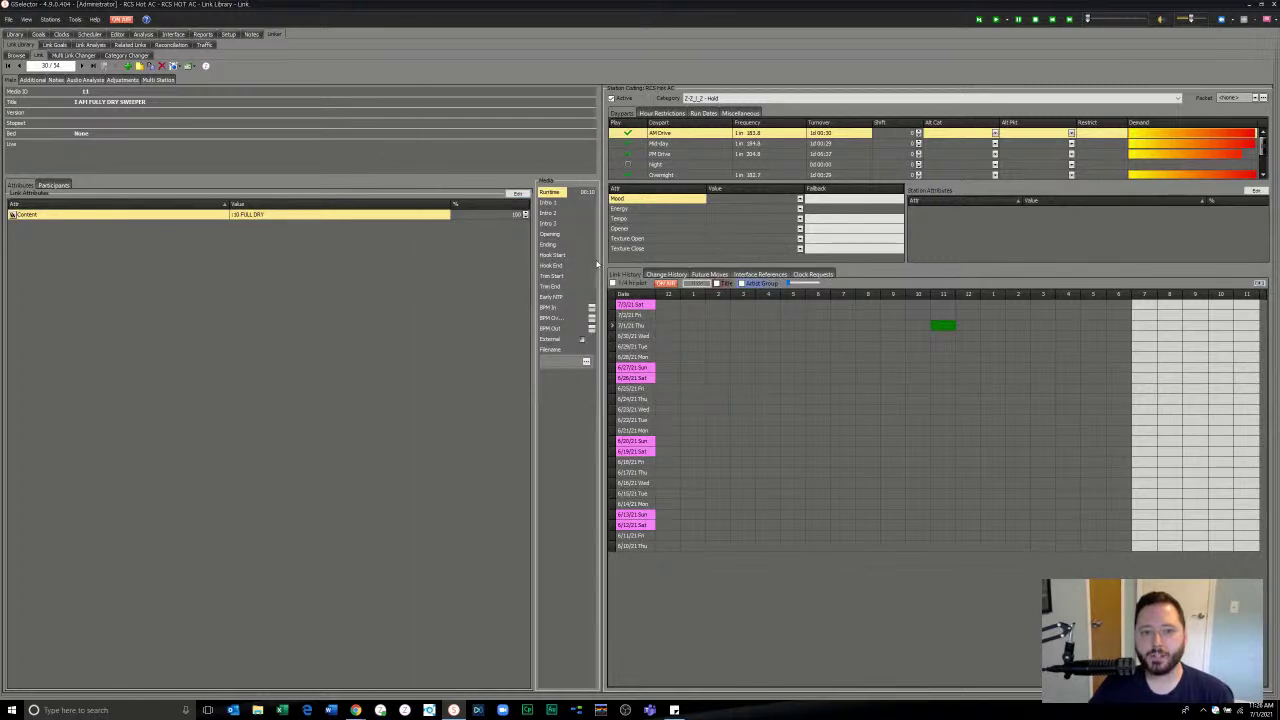
drag(595, 259, 597, 259)
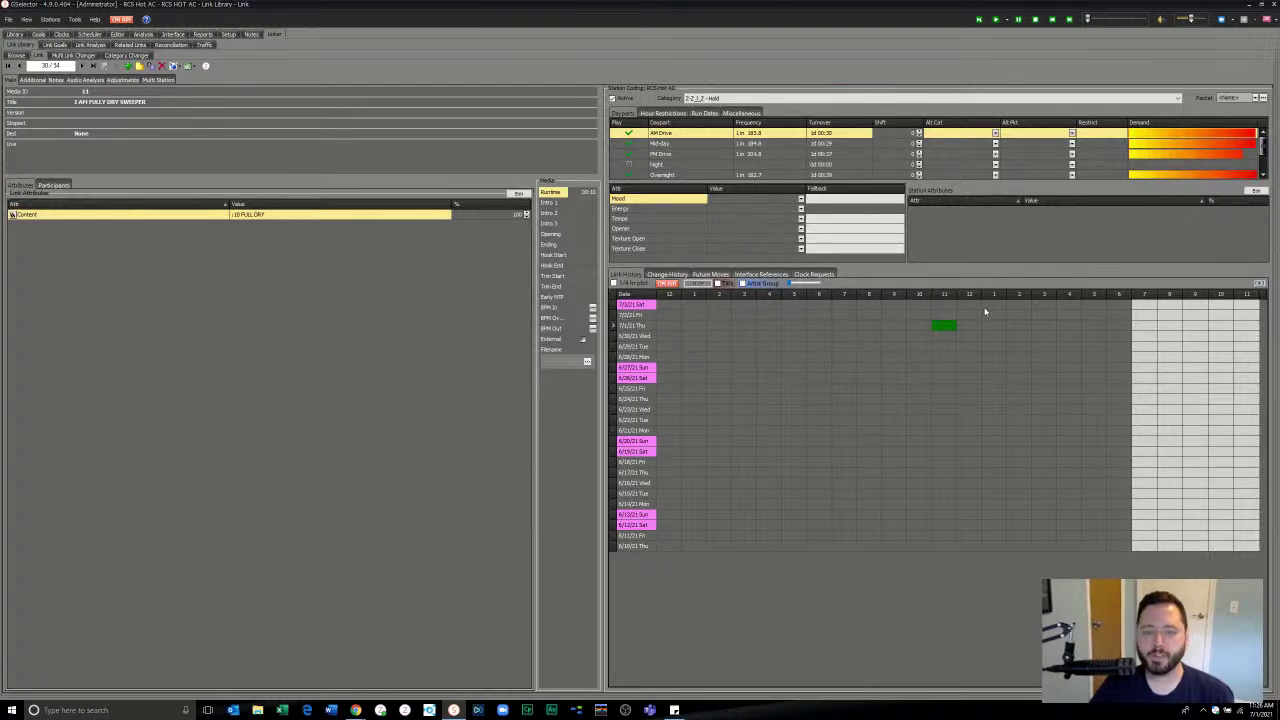
click(518, 194)
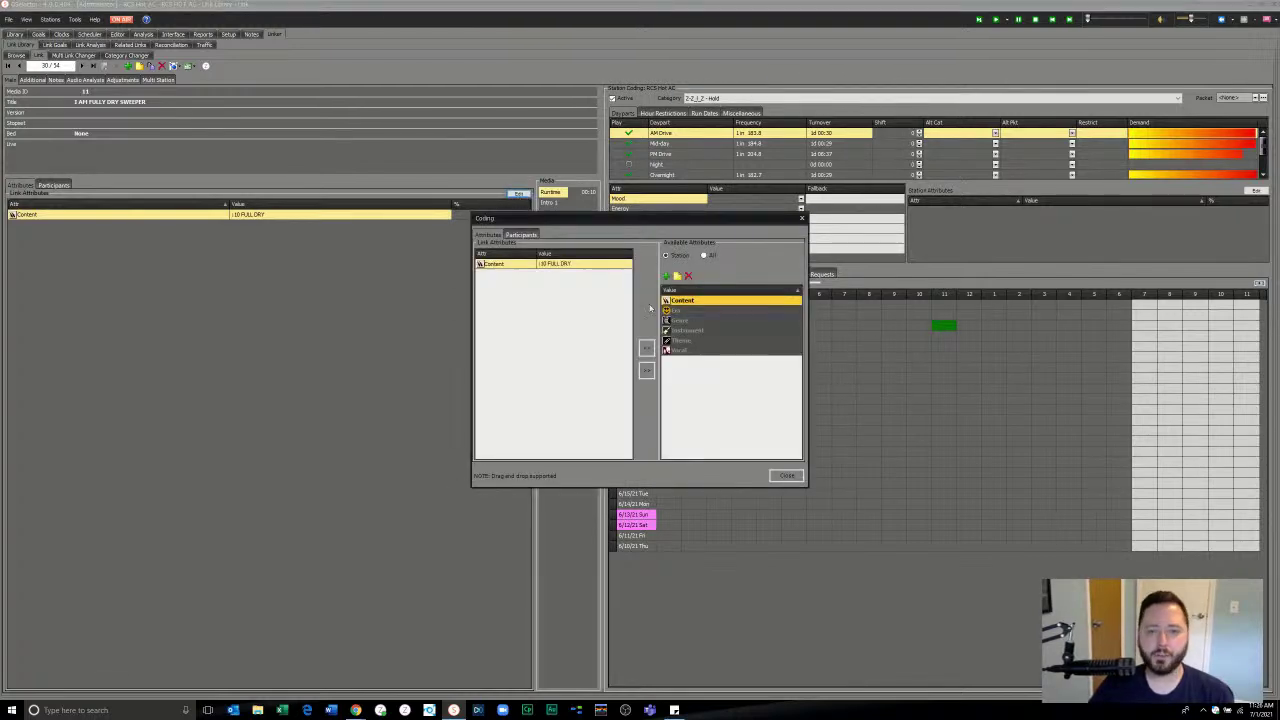
click(722, 302)
click(744, 311)
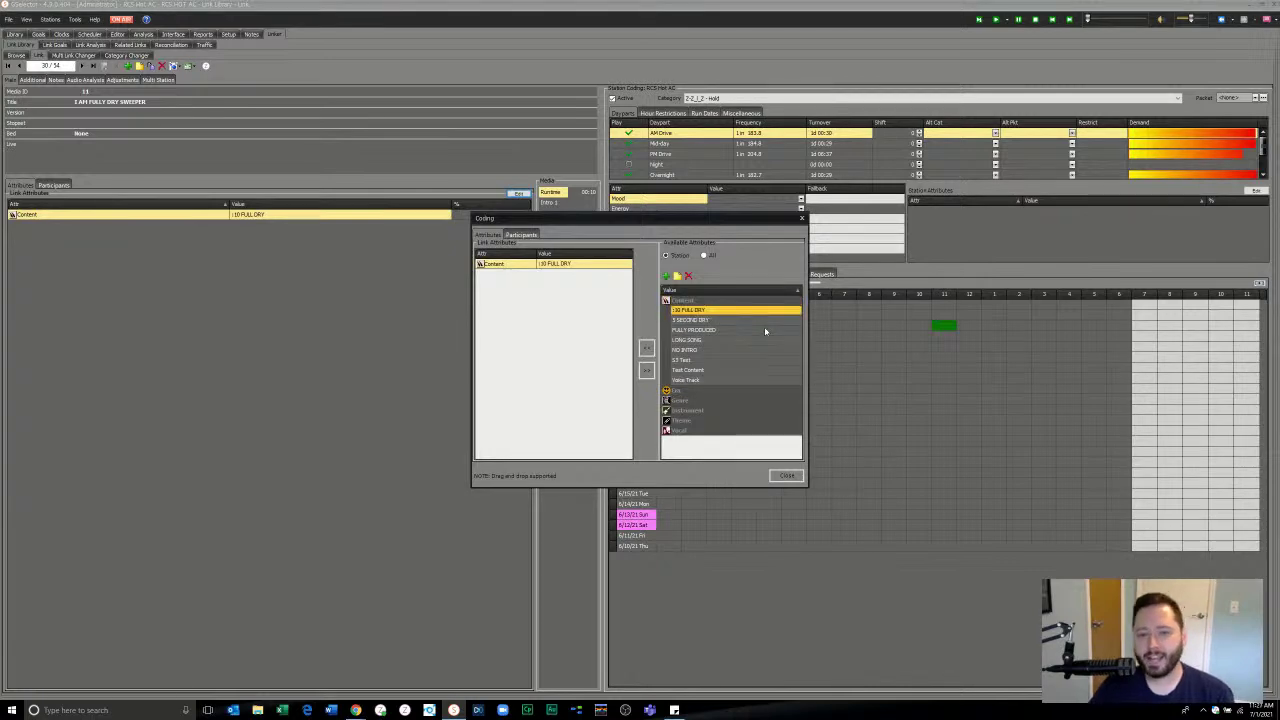
Step: Examine the 5 SECOND DRY and FULLY PRODUCED Content values and close the sweeper link's attribute coding
click(728, 321)
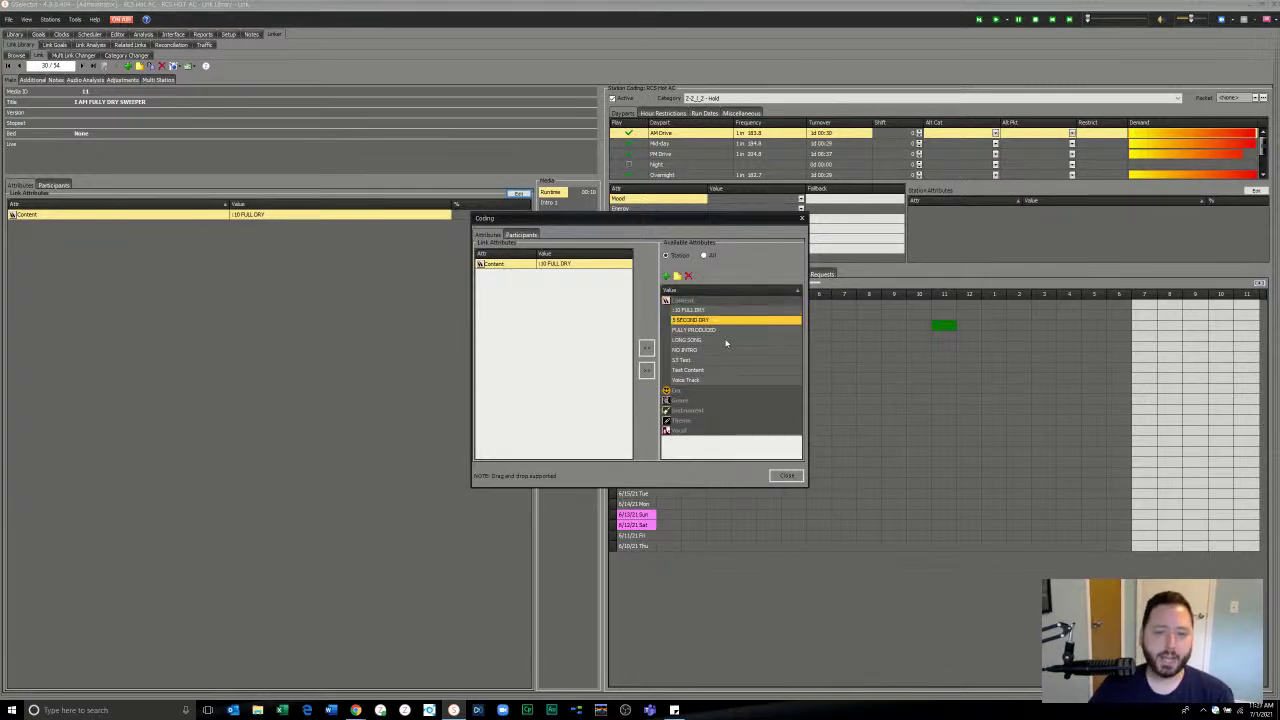
click(727, 332)
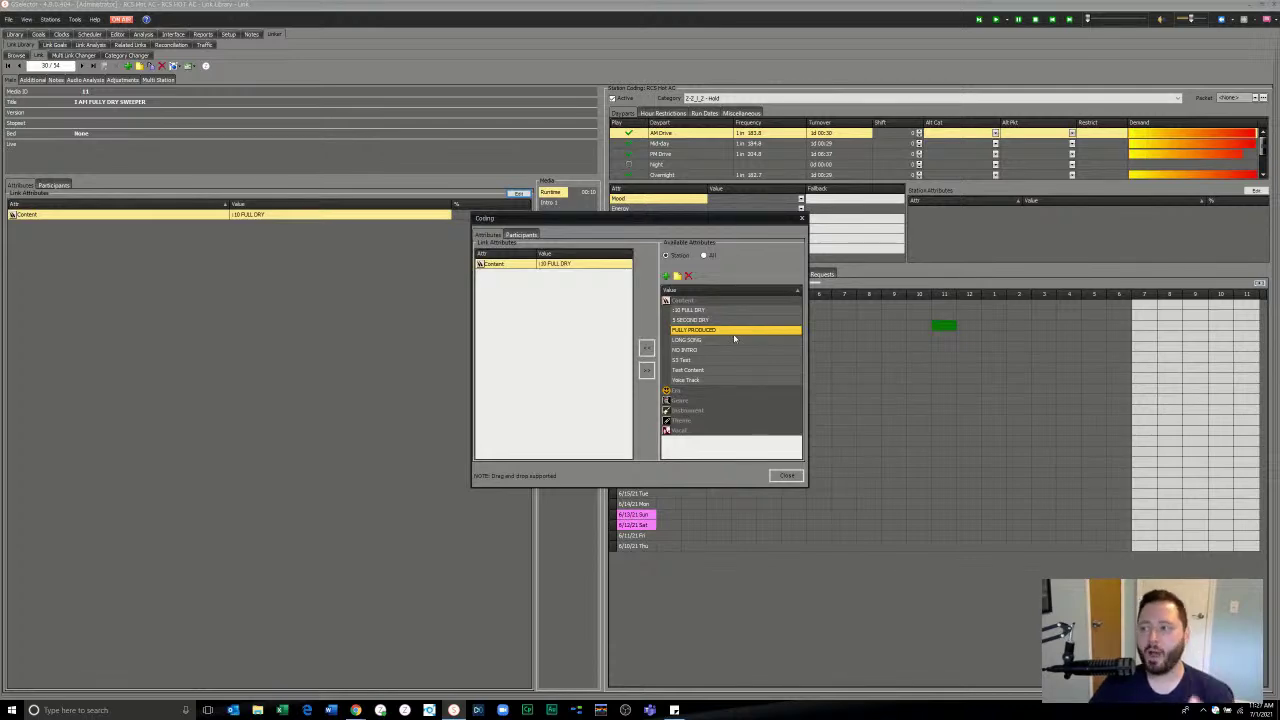
click(785, 476)
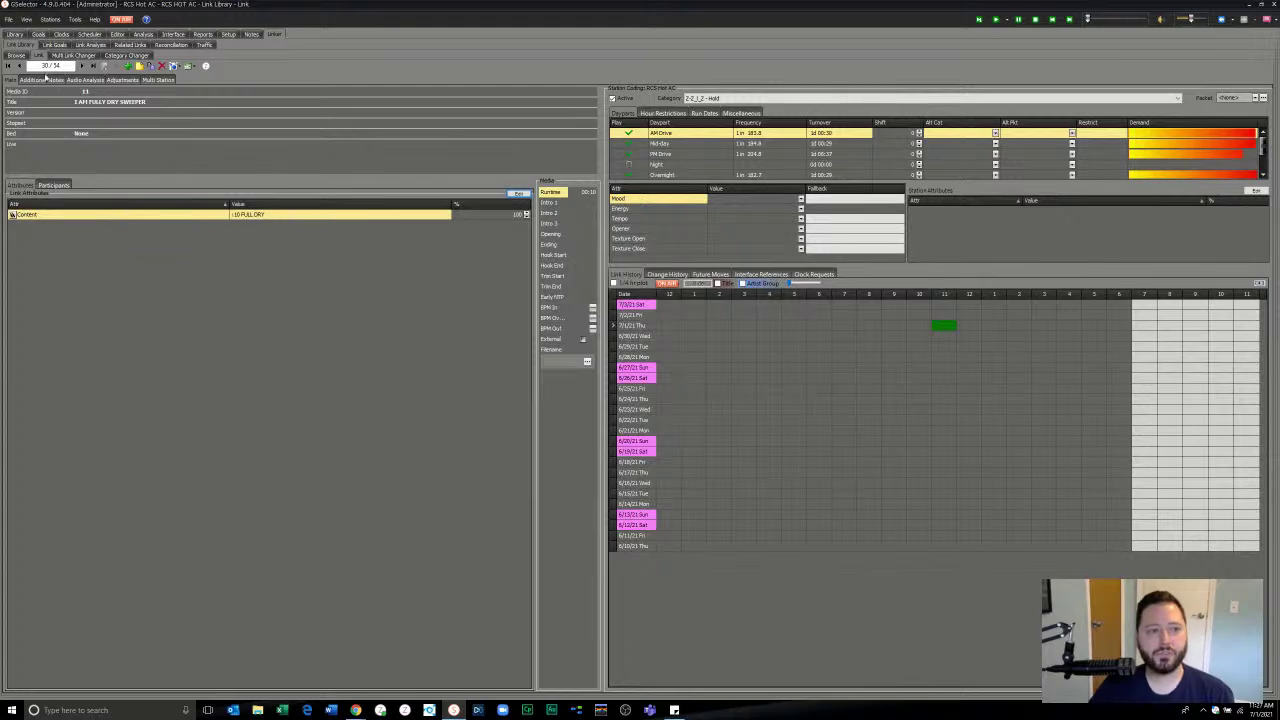
Step: Open the I AM A FULL PRODUCED SWEEPER link from the link library and review its coded attributes
click(16, 55)
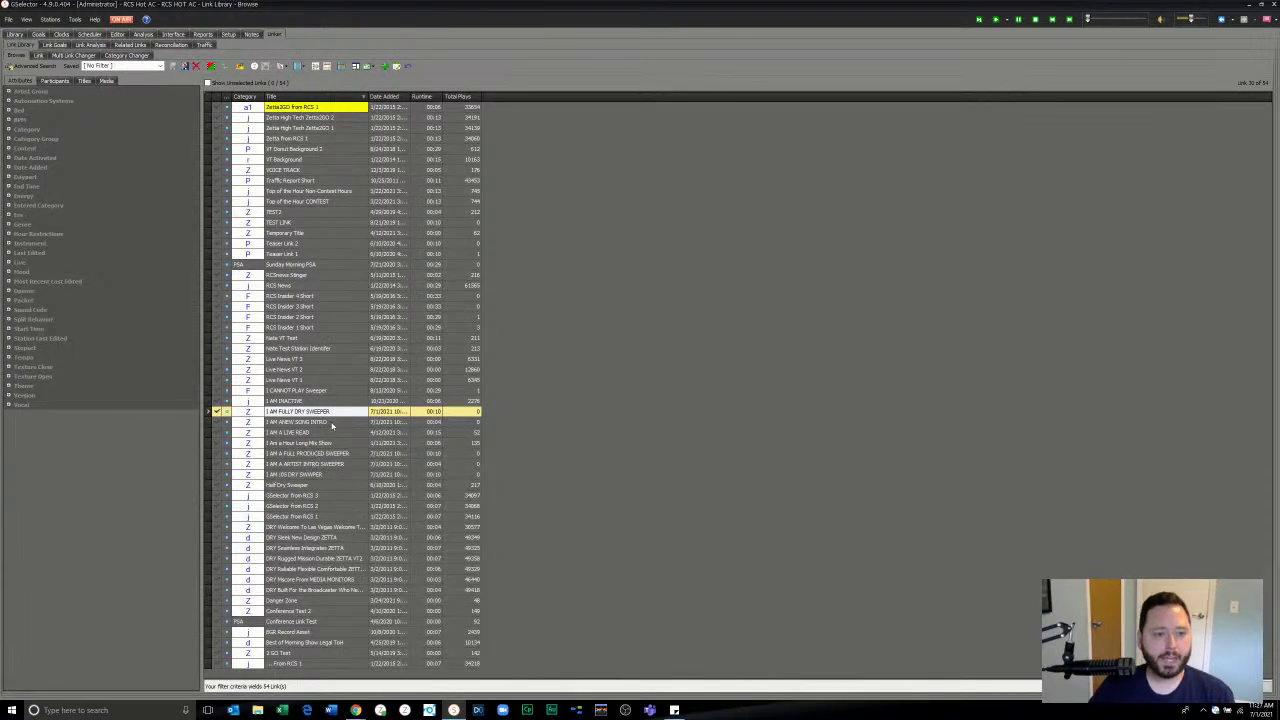
double_click(333, 456)
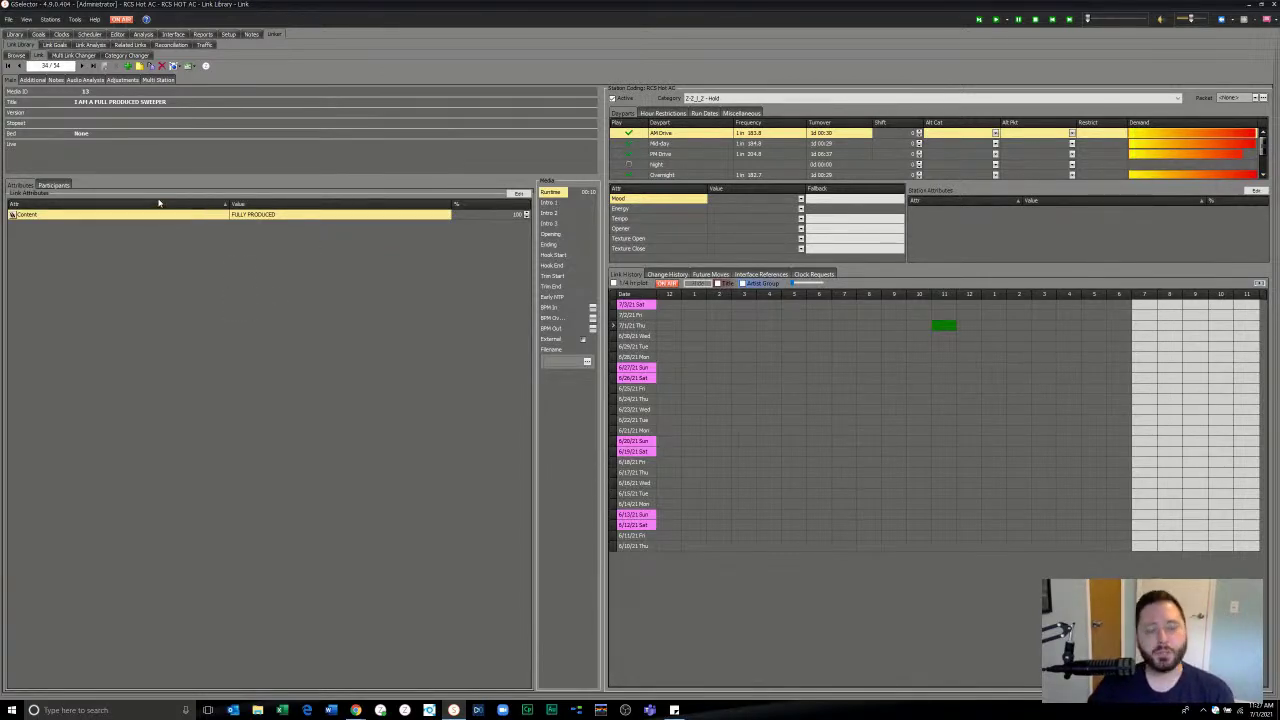
Step: In the link segue bans, change the FULLY PRODUCED into Any Value ban to link content 5 SECOND DRY into song content :10 FULL DRY
click(56, 45)
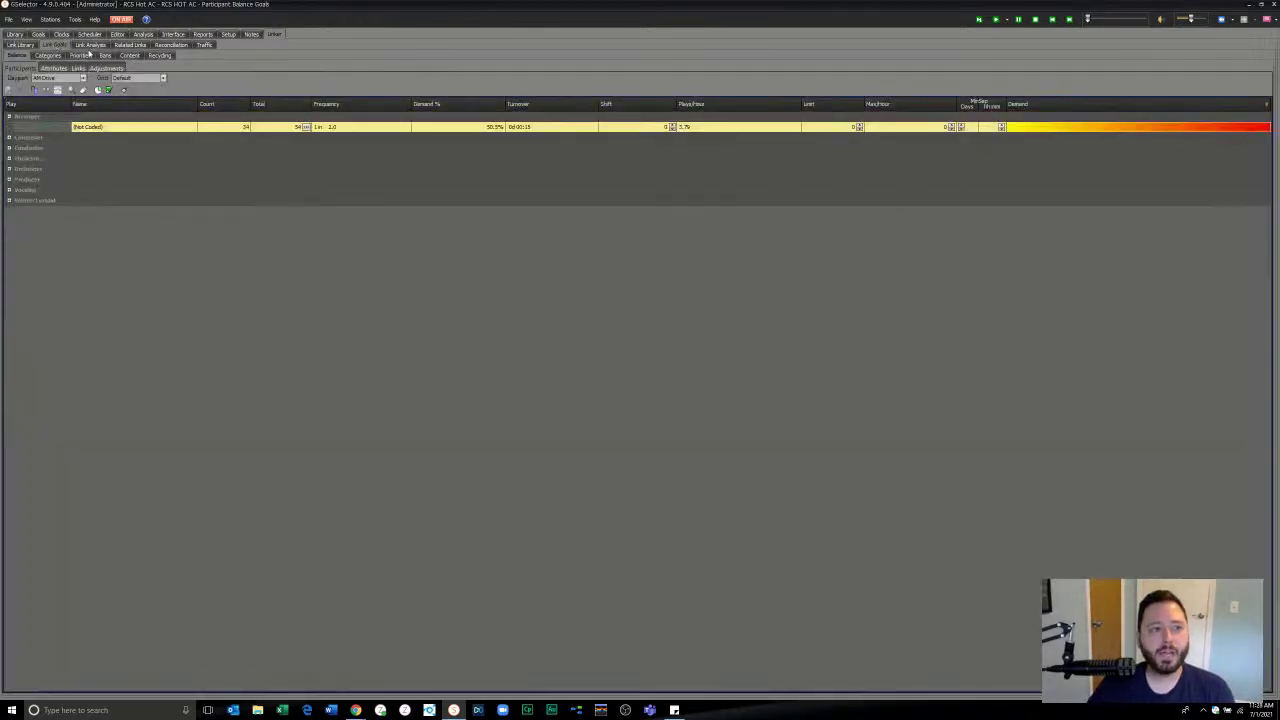
click(105, 55)
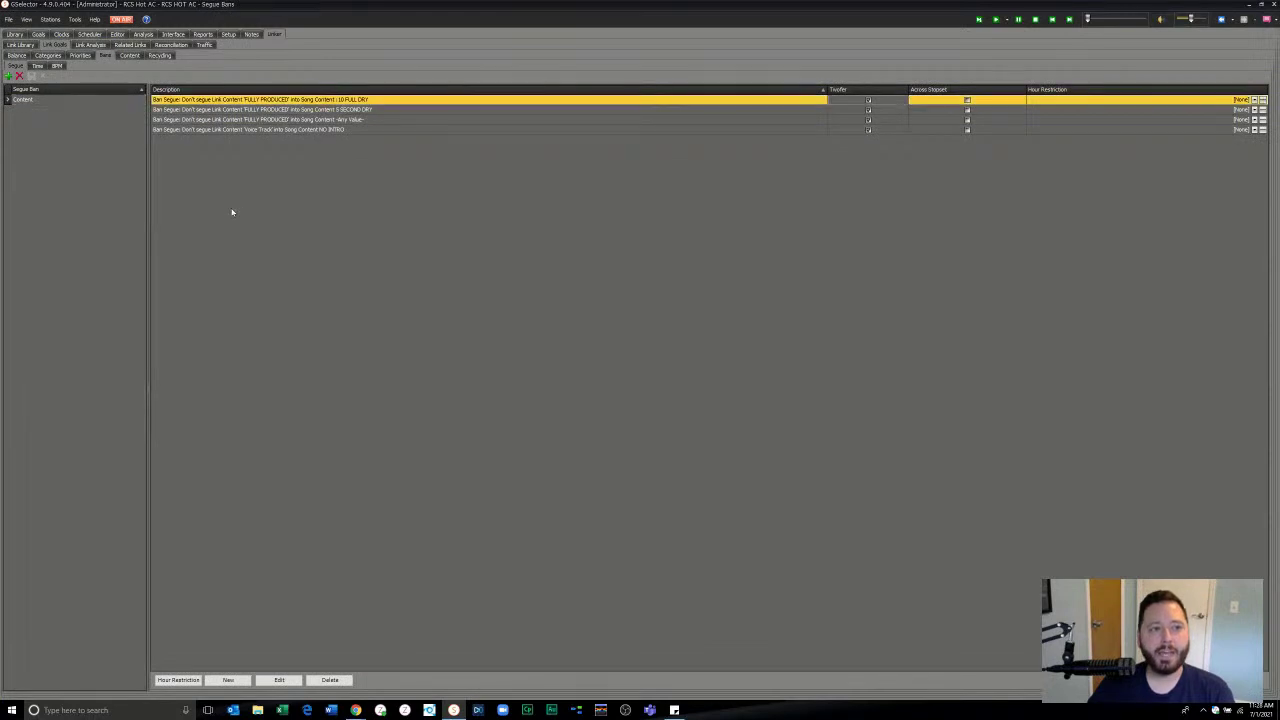
double_click(358, 120)
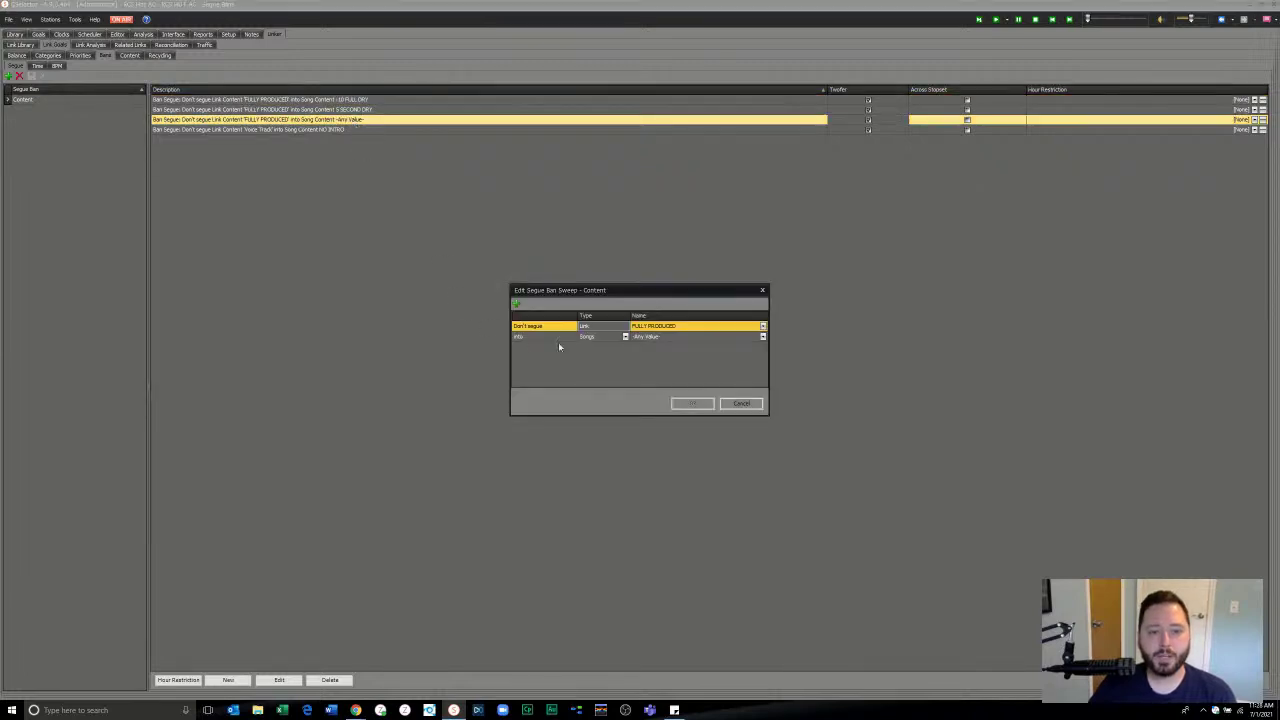
click(763, 326)
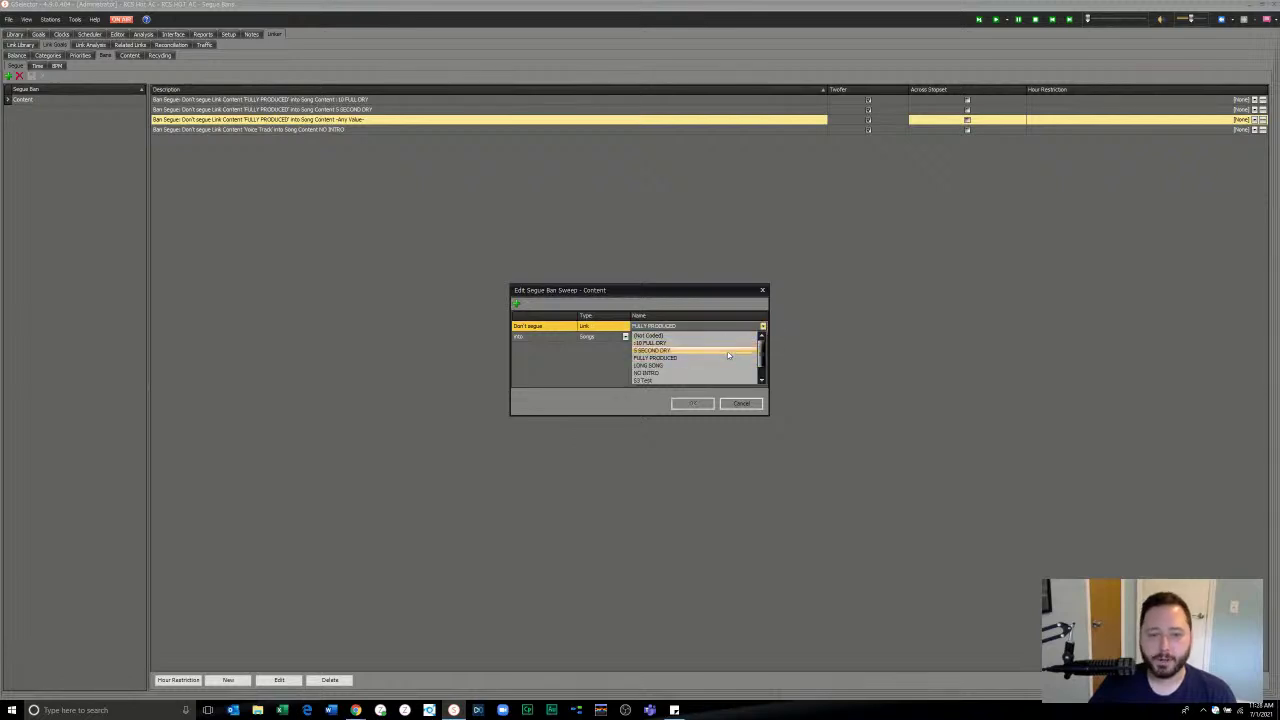
click(727, 351)
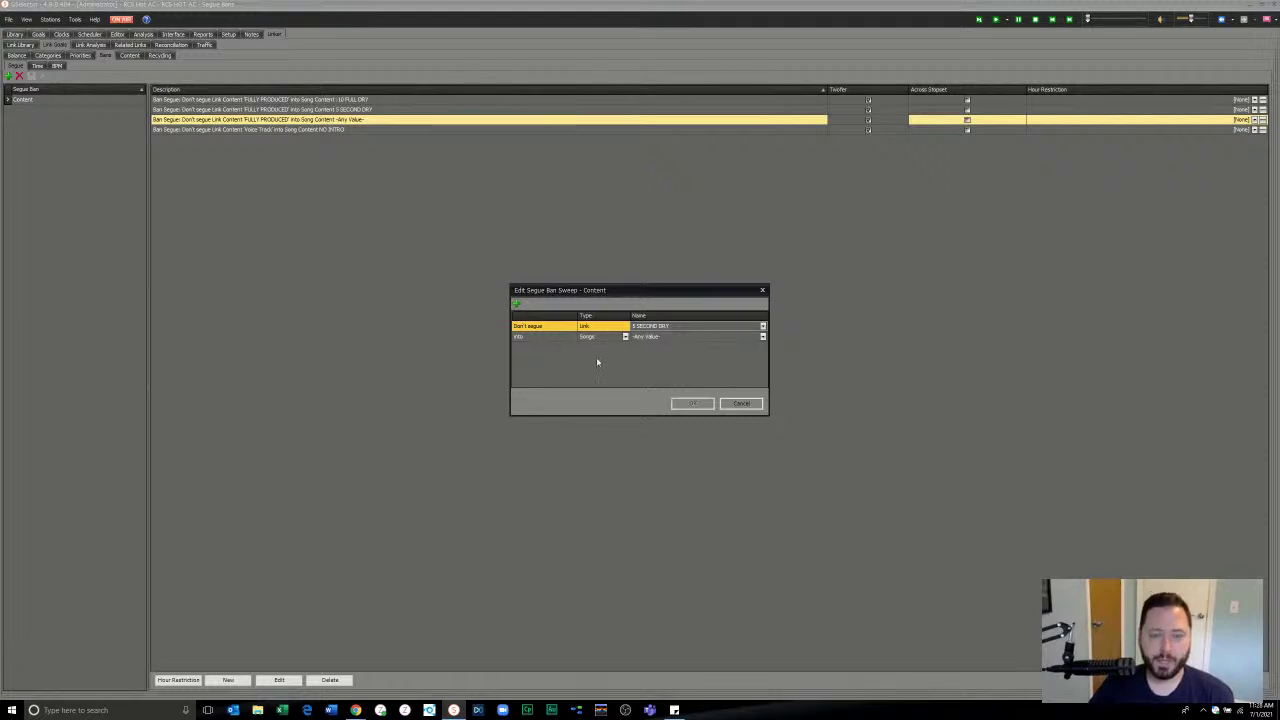
click(672, 338)
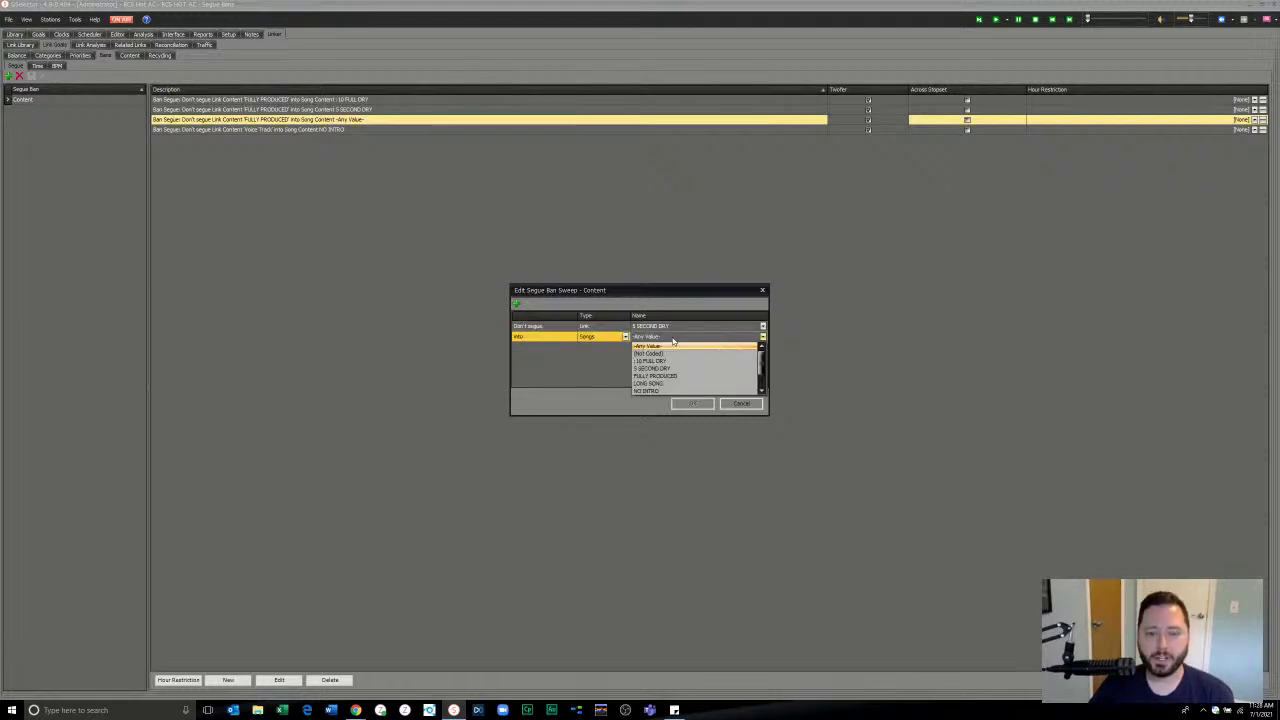
click(668, 362)
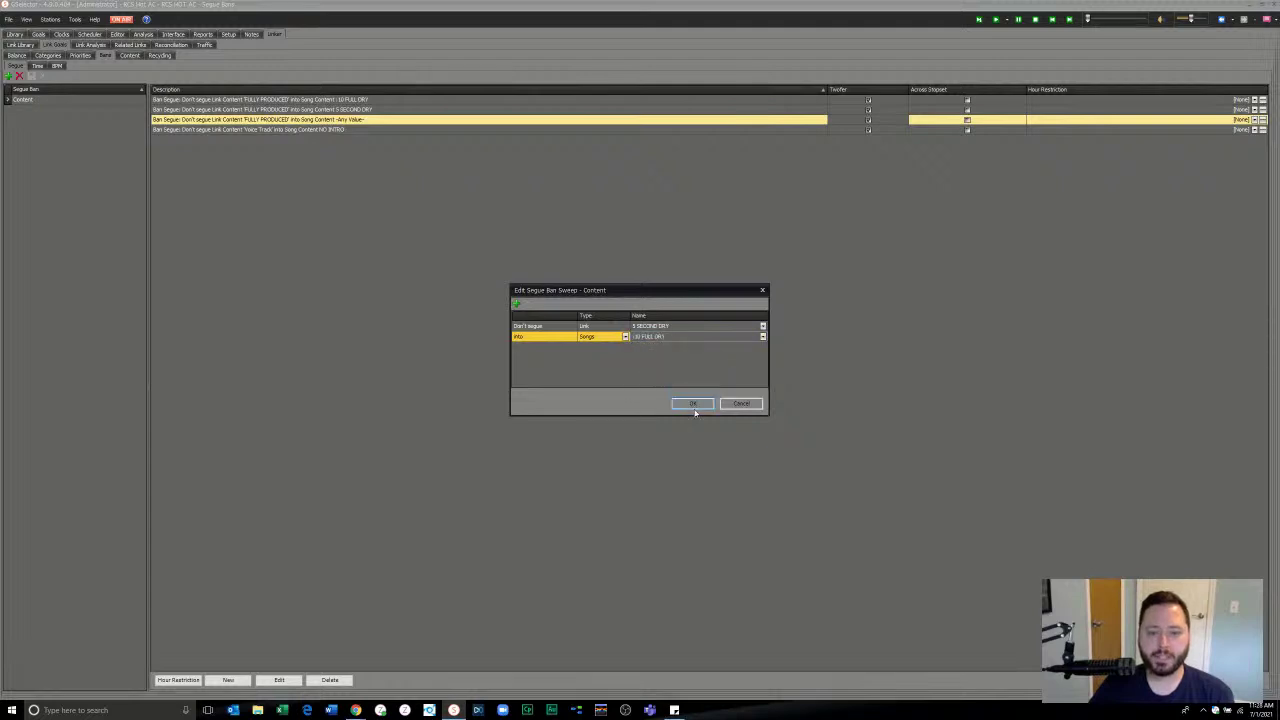
click(692, 404)
Step: Add a Content segue ban that keeps 5 SECOND DRY links from playing into FULLY PRODUCED songs
click(228, 680)
click(667, 327)
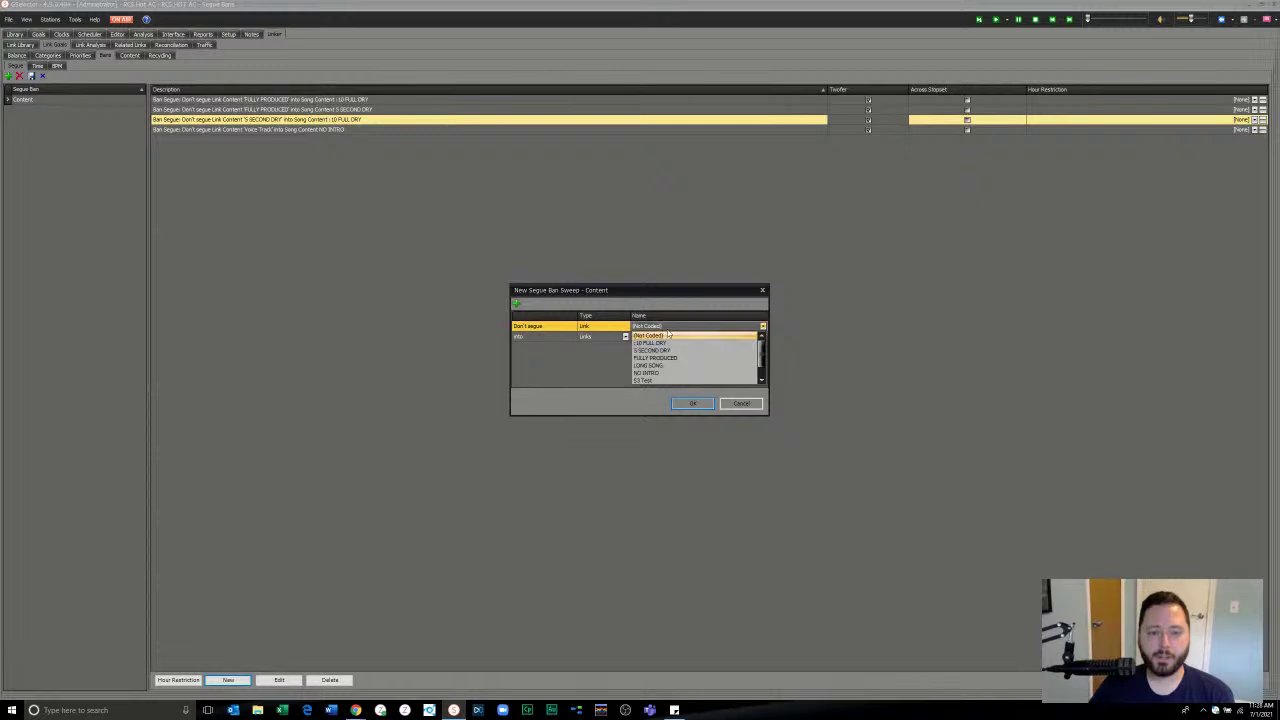
click(662, 358)
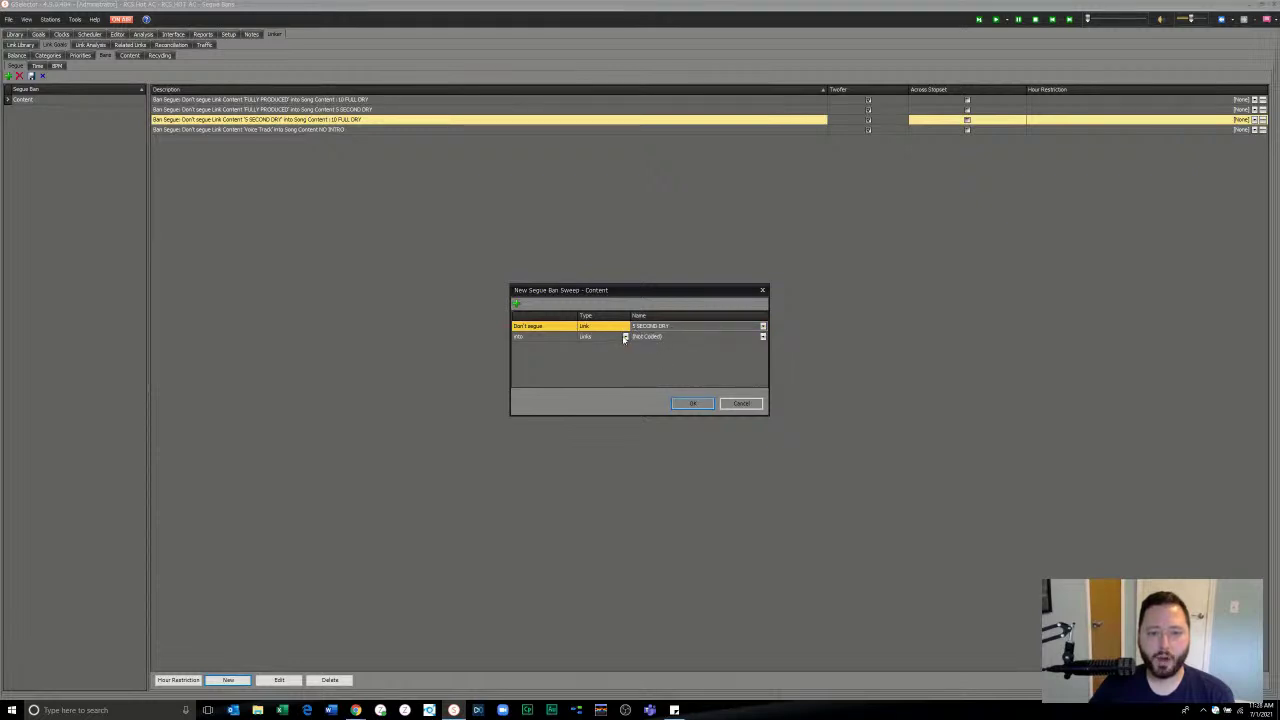
click(625, 338)
click(605, 348)
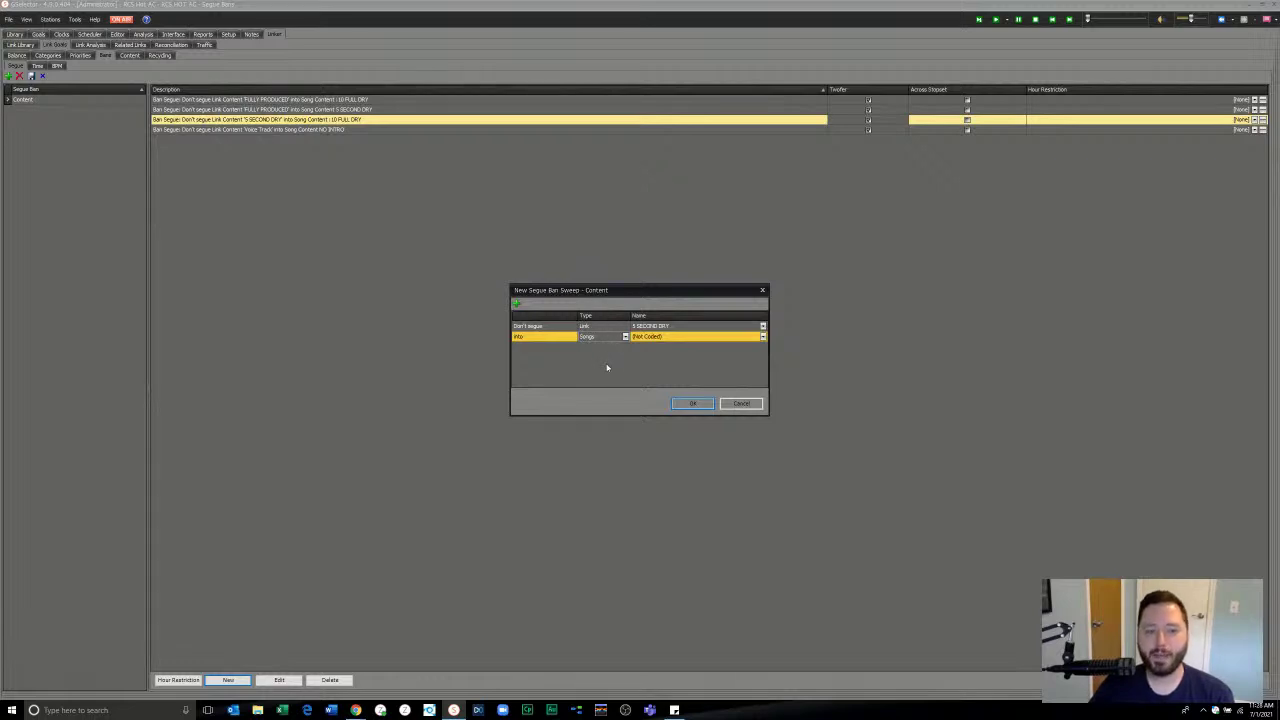
click(660, 339)
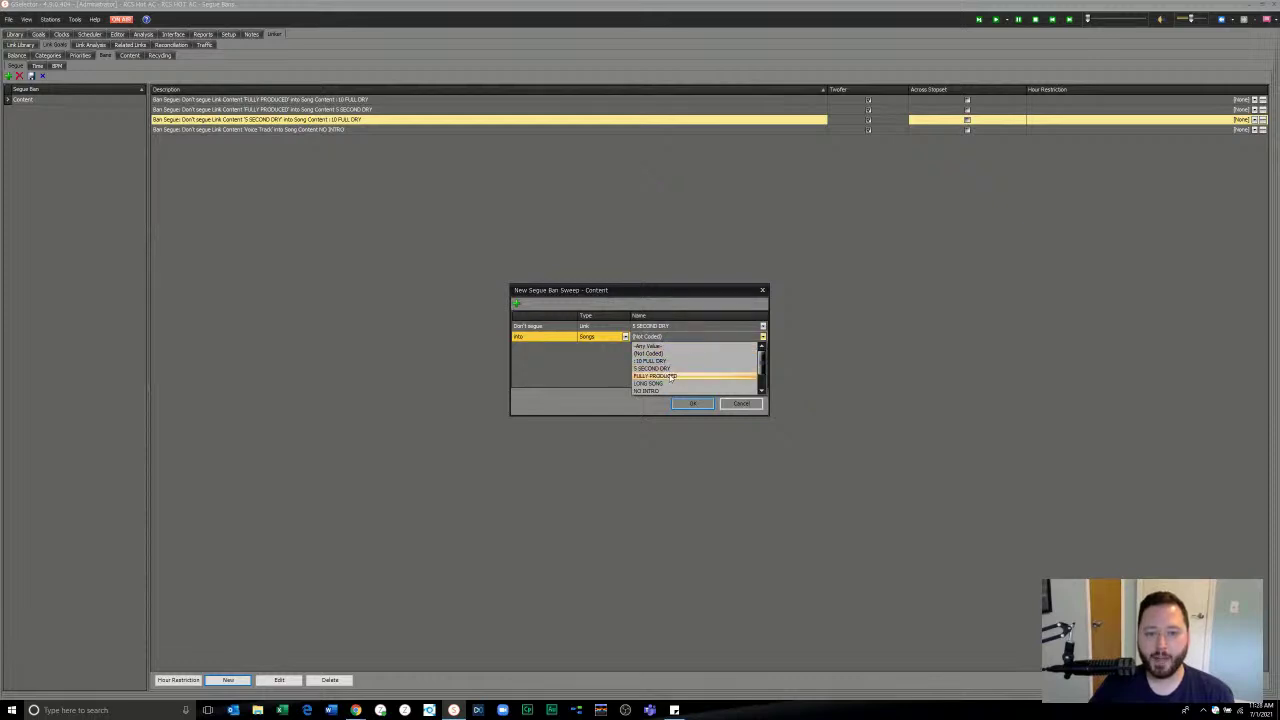
click(670, 376)
click(690, 403)
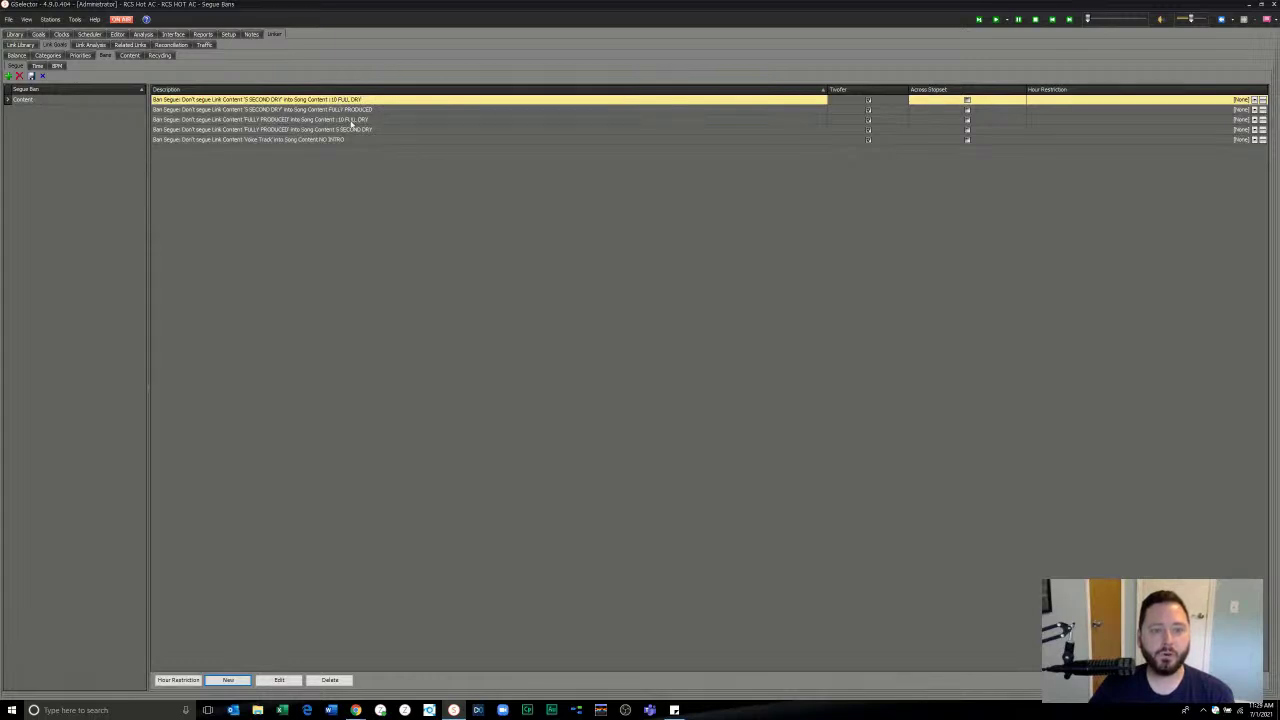
Step: Add a Content segue ban that keeps :10 FULL DRY links from playing into FULLY PRODUCED songs
click(230, 680)
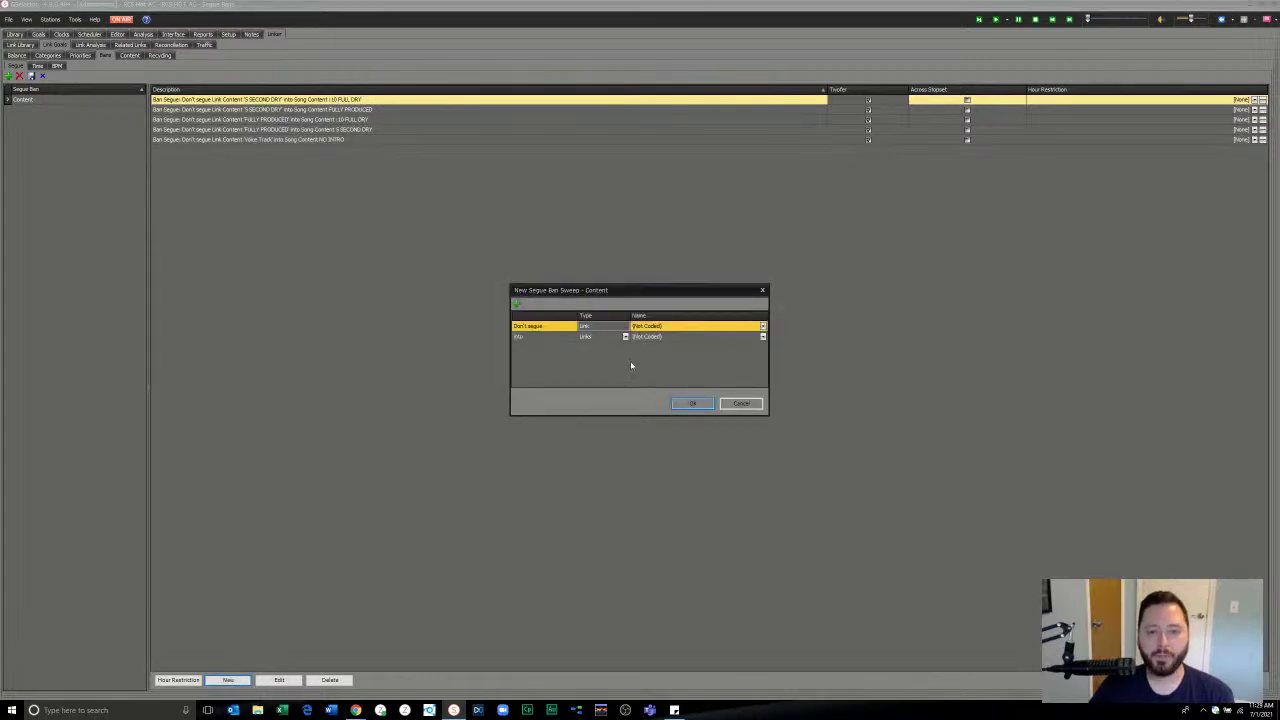
click(663, 326)
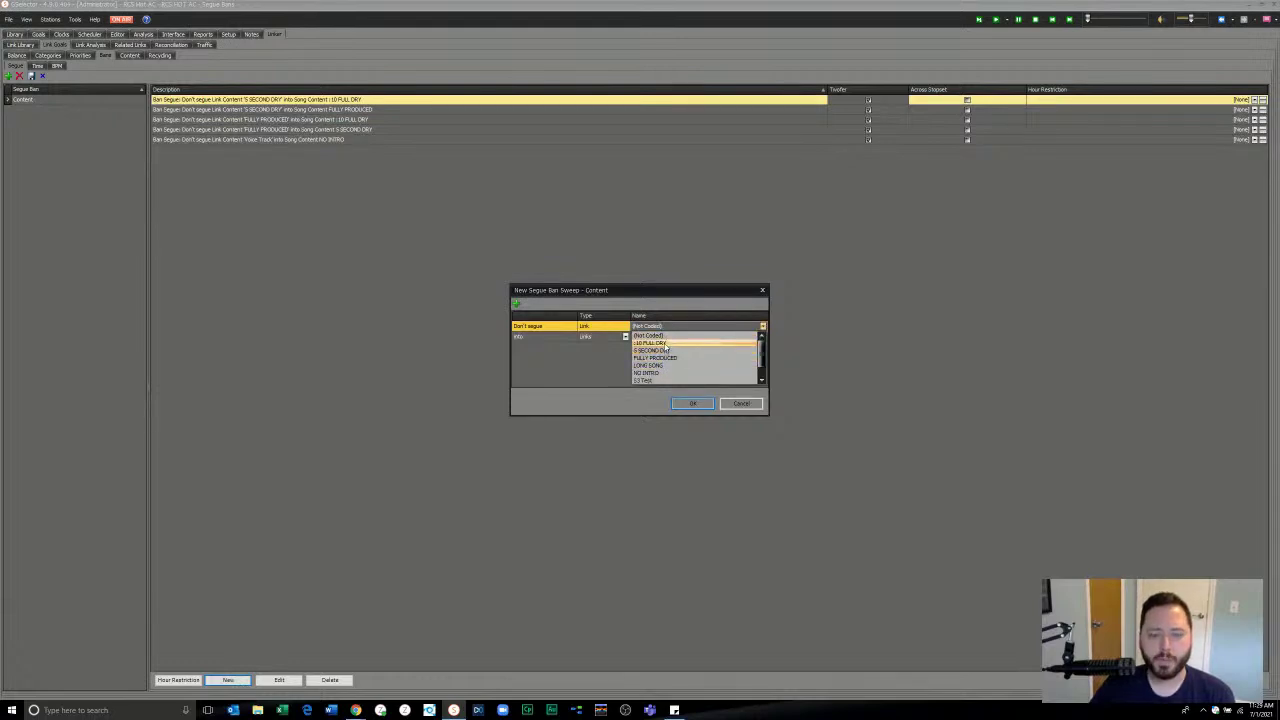
click(665, 343)
click(625, 336)
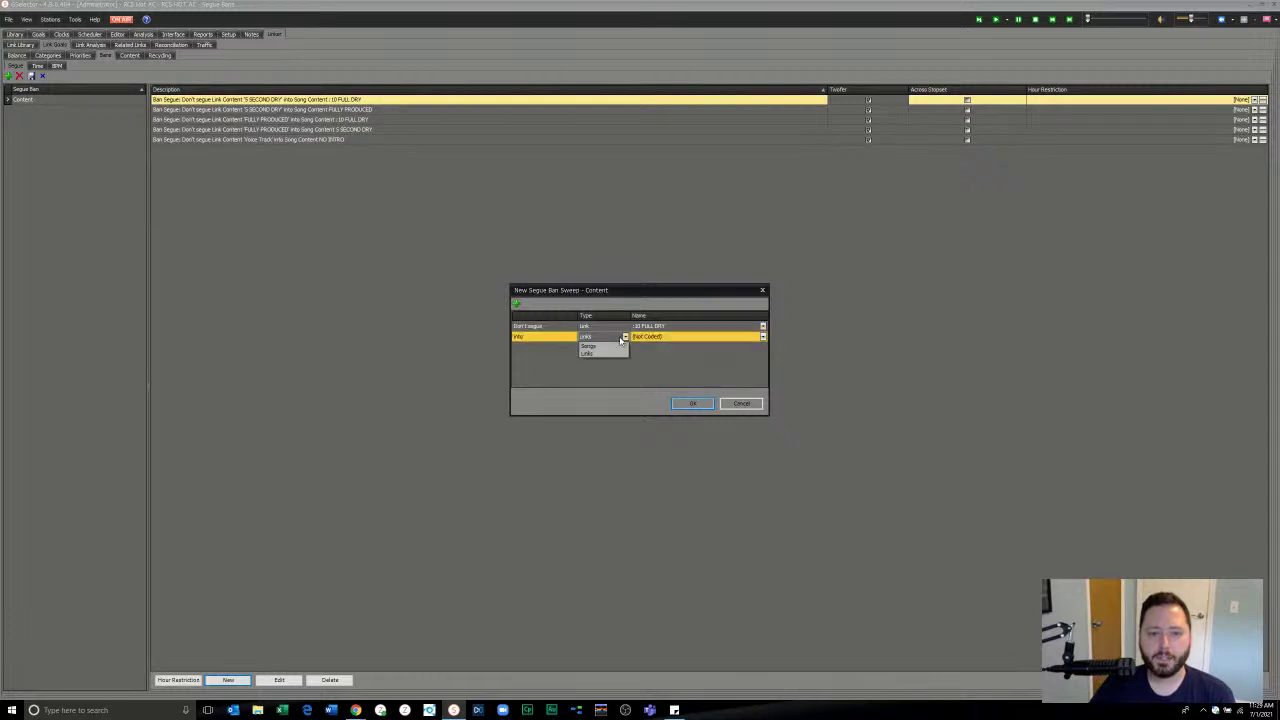
click(614, 348)
click(650, 338)
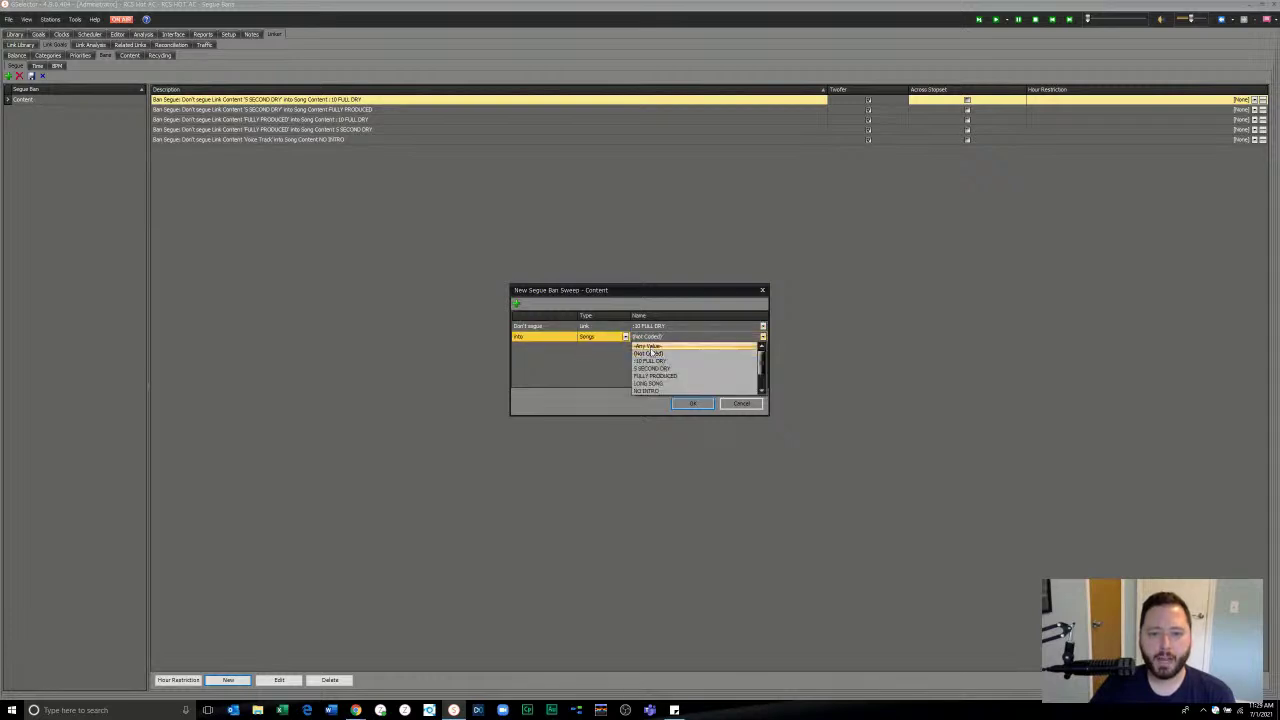
click(646, 388)
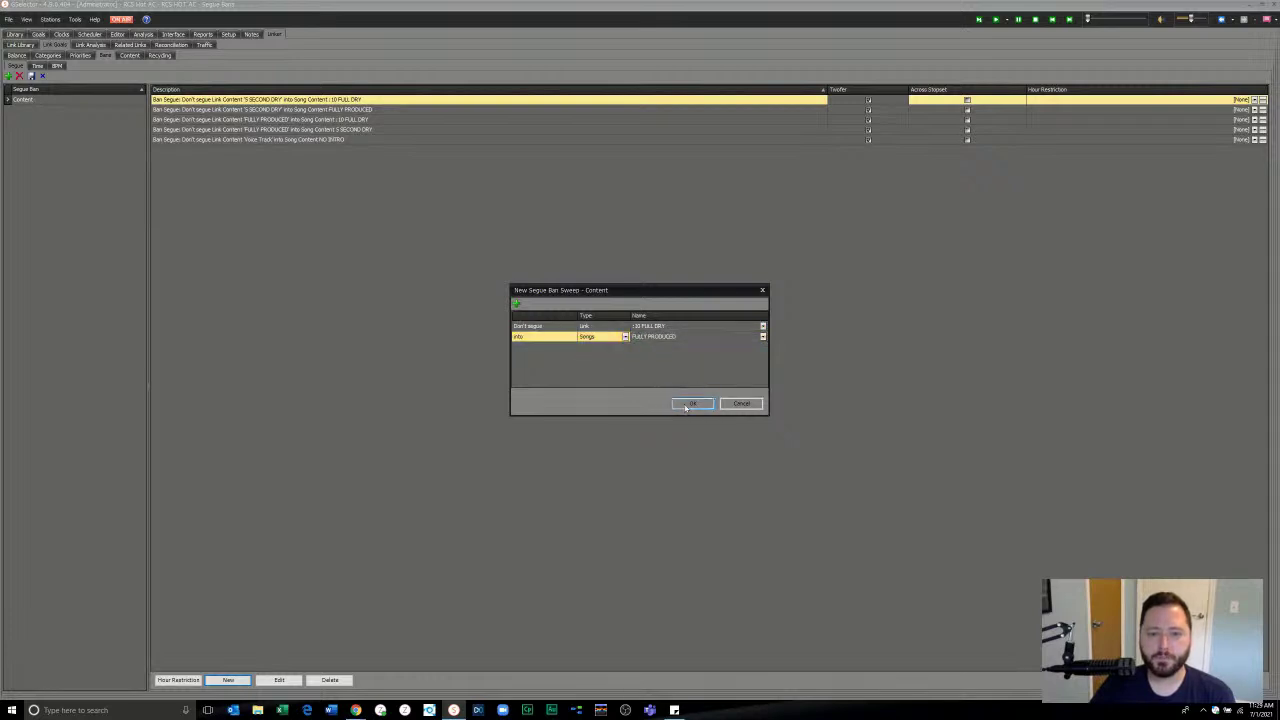
click(690, 404)
Step: Add a Content segue ban that keeps :10 FULL DRY links from playing into 5 SECOND DRY songs
click(228, 680)
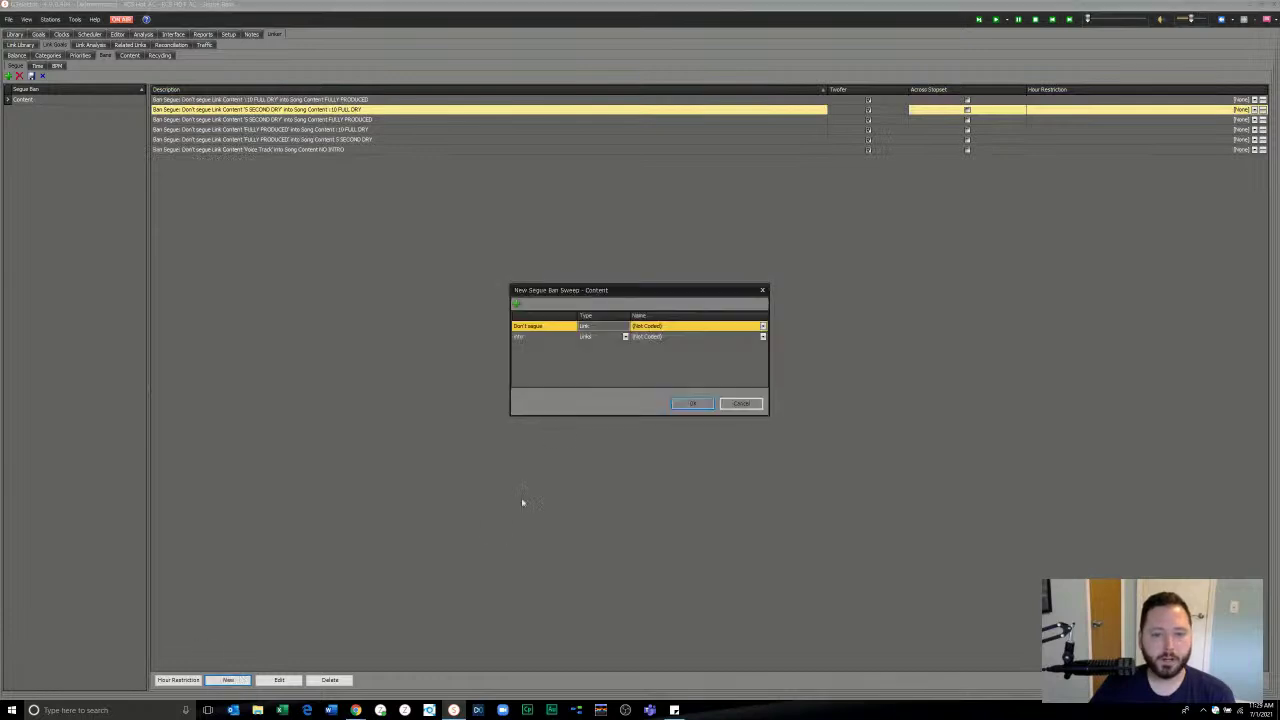
click(648, 327)
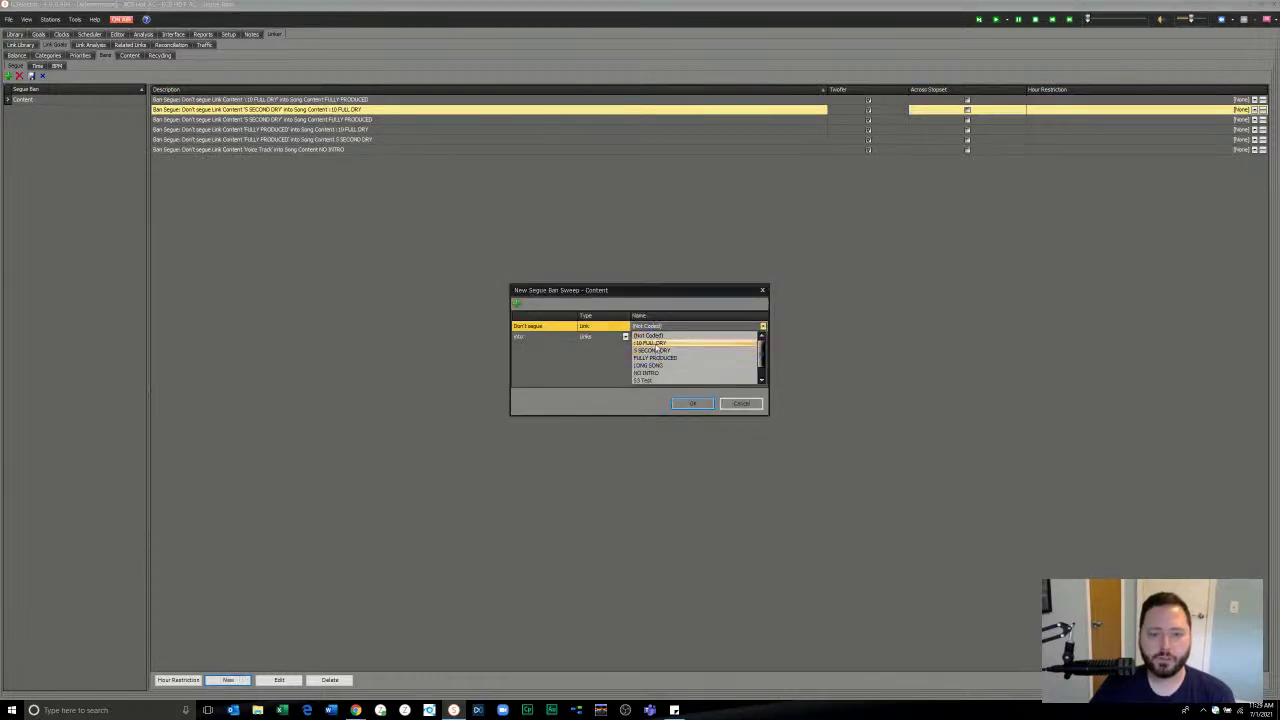
click(648, 343)
click(625, 337)
click(612, 345)
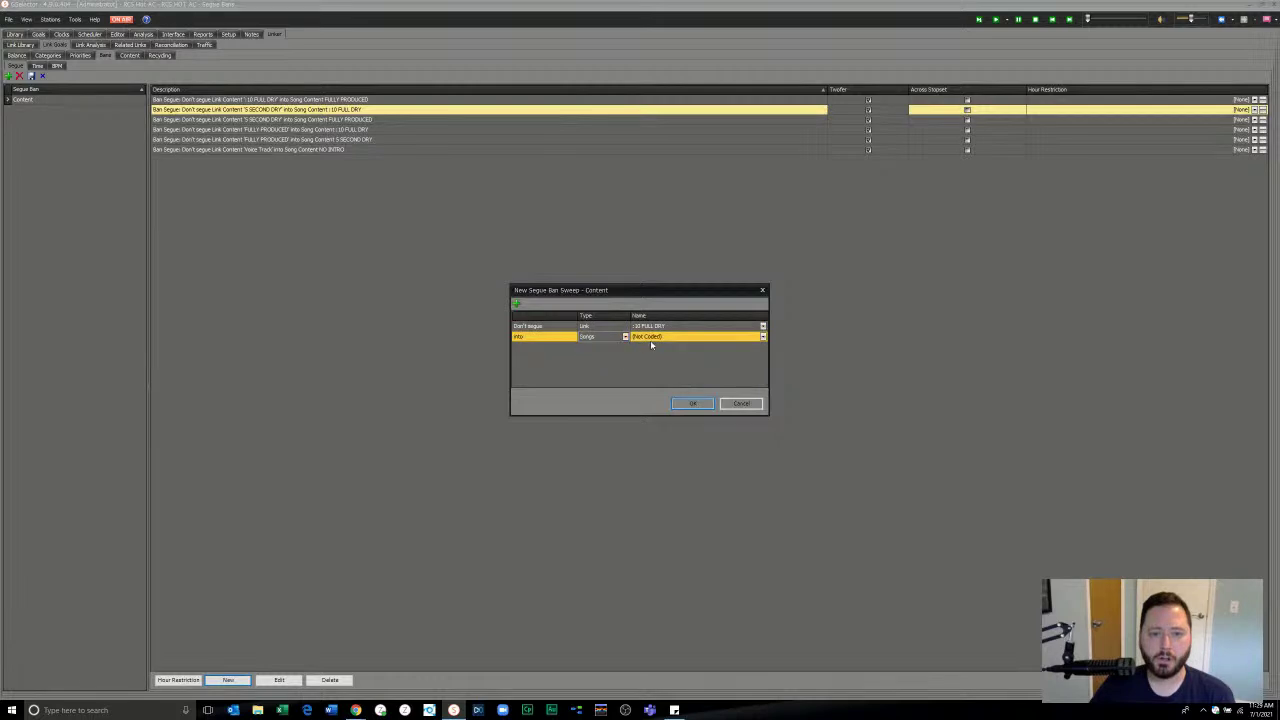
click(648, 337)
click(655, 369)
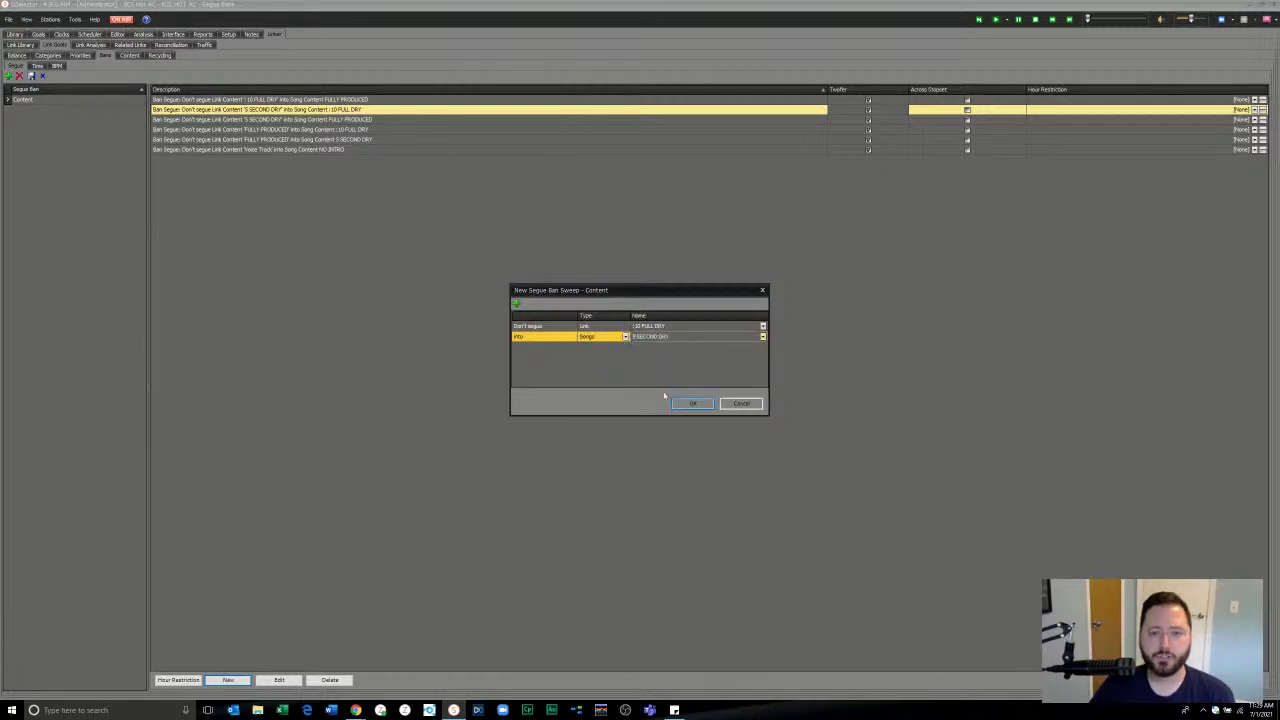
click(688, 404)
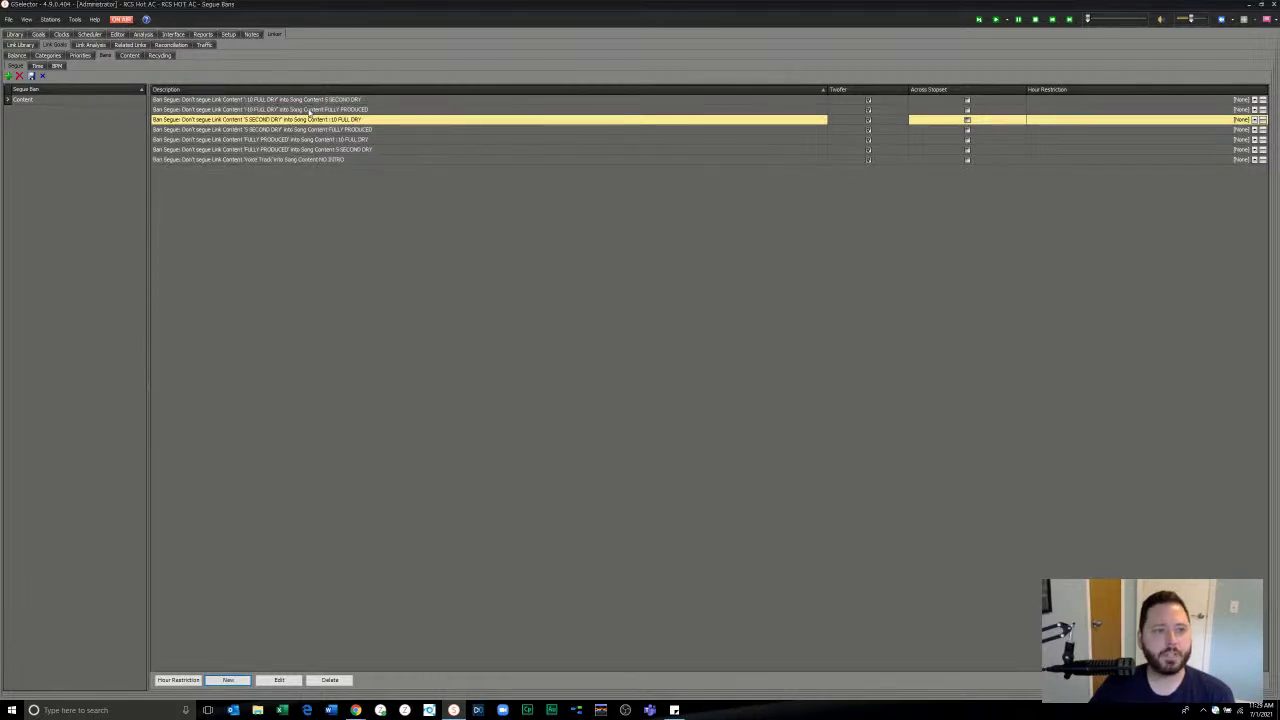
Step: Review the :10 FULL DRY and 5 SECOND DRY segue bans in the list and save the ban changes
click(312, 100)
click(314, 110)
click(316, 120)
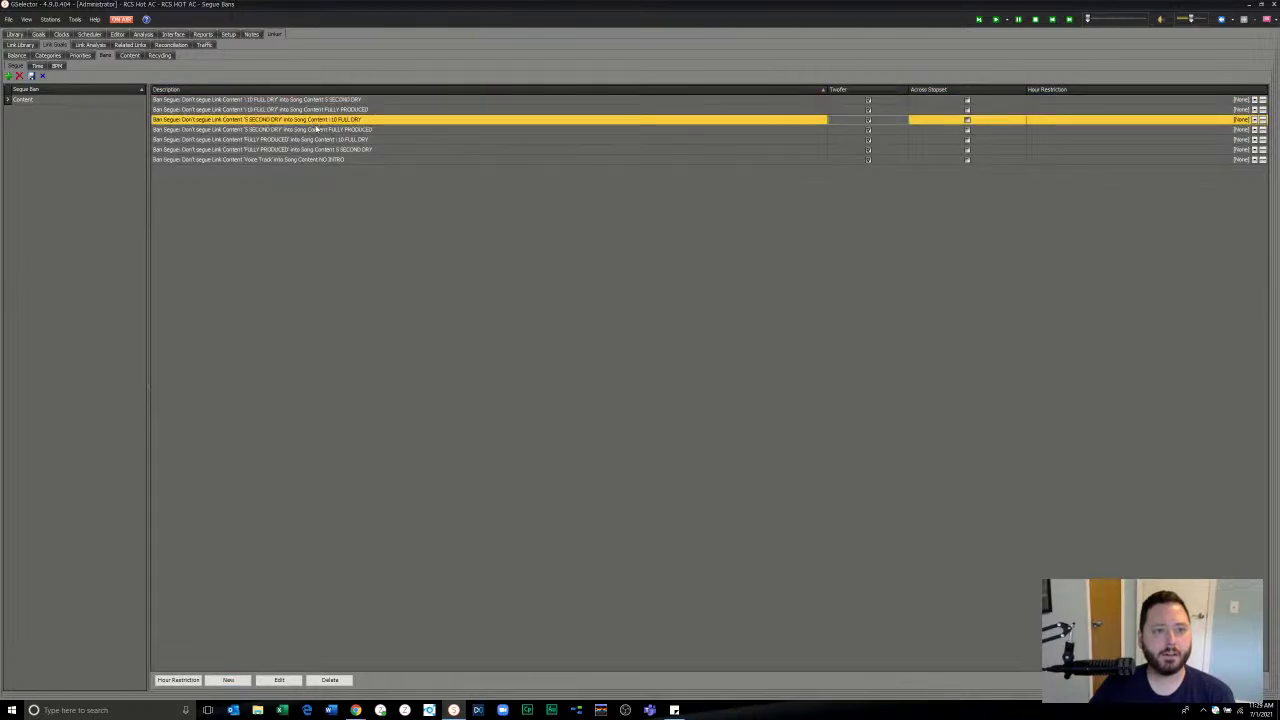
click(38, 120)
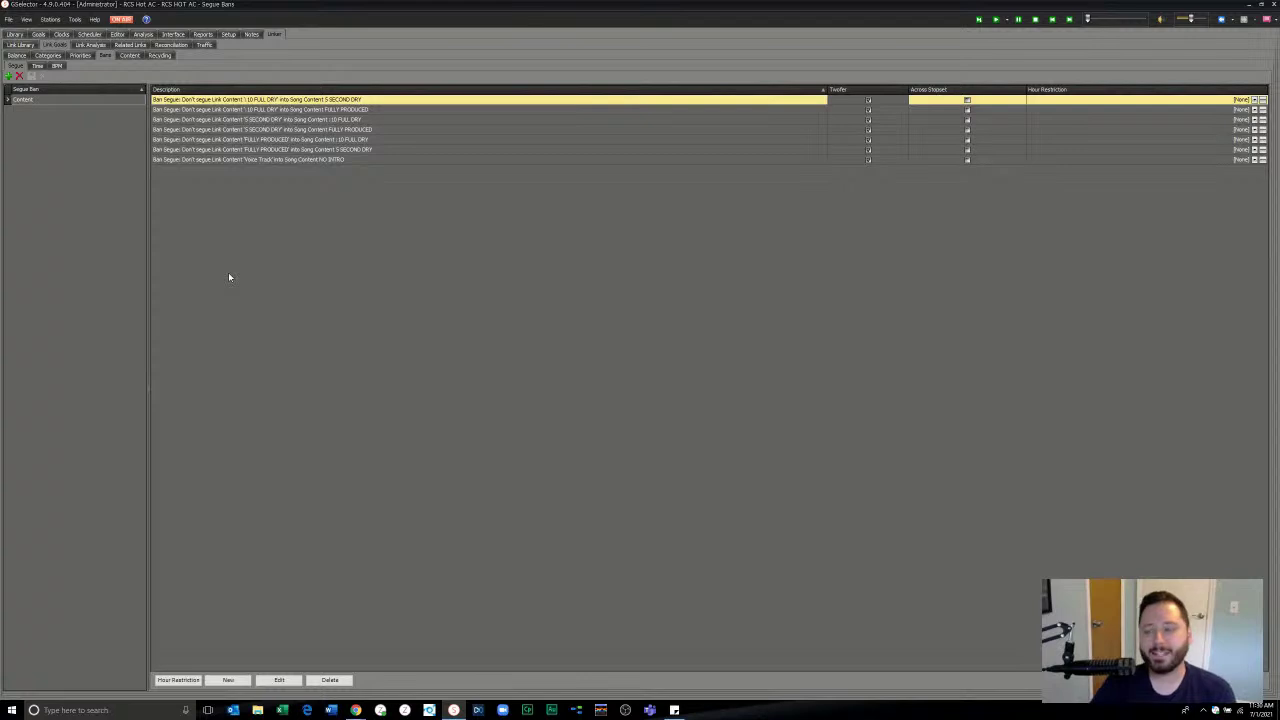
click(238, 256)
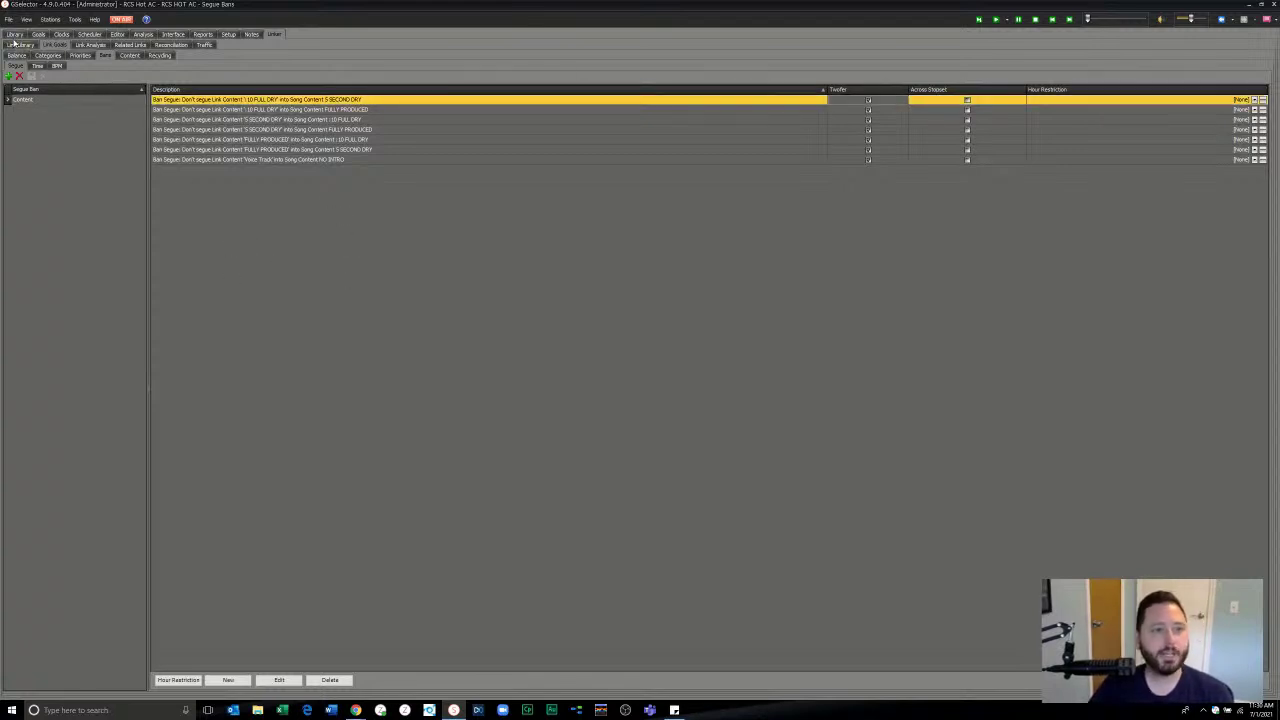
Step: Sort the song library by Intro1 and select the songs with a 00:00 intro, from In My Blood through Marvin Gaye
click(16, 35)
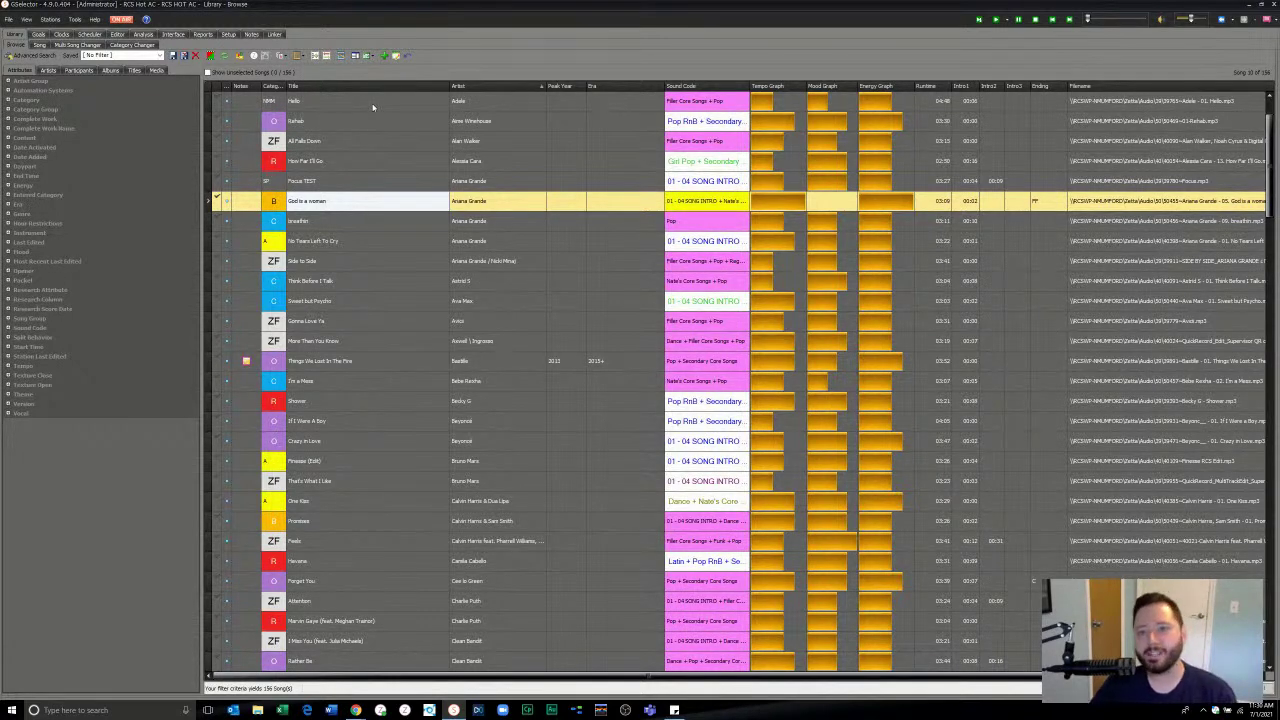
click(966, 87)
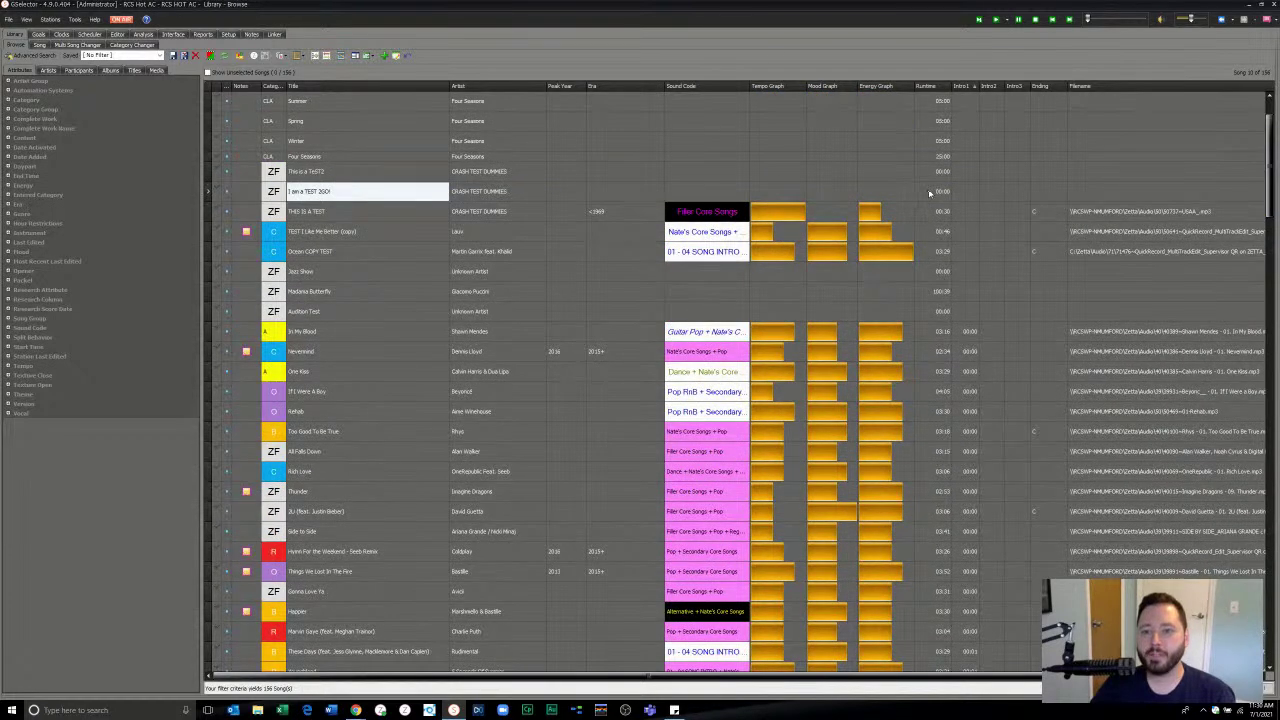
click(960, 332)
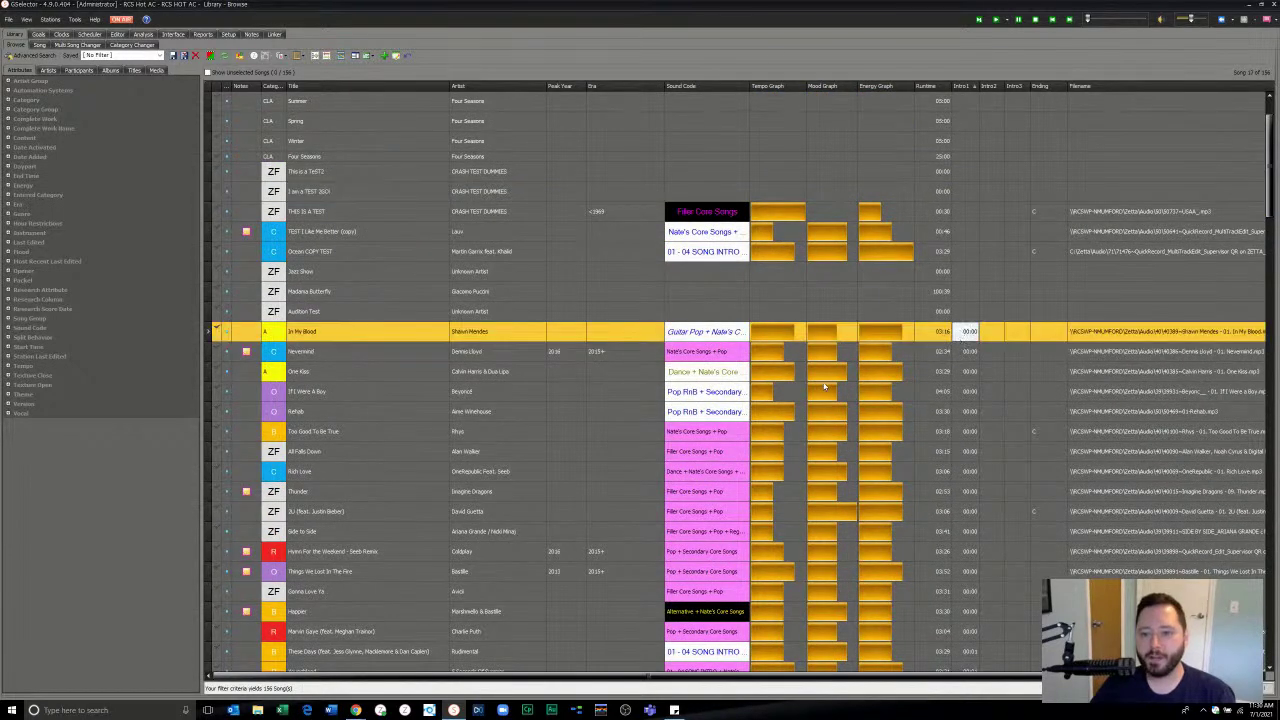
scroll(731, 383, down, 5)
scroll(731, 383, down, 3)
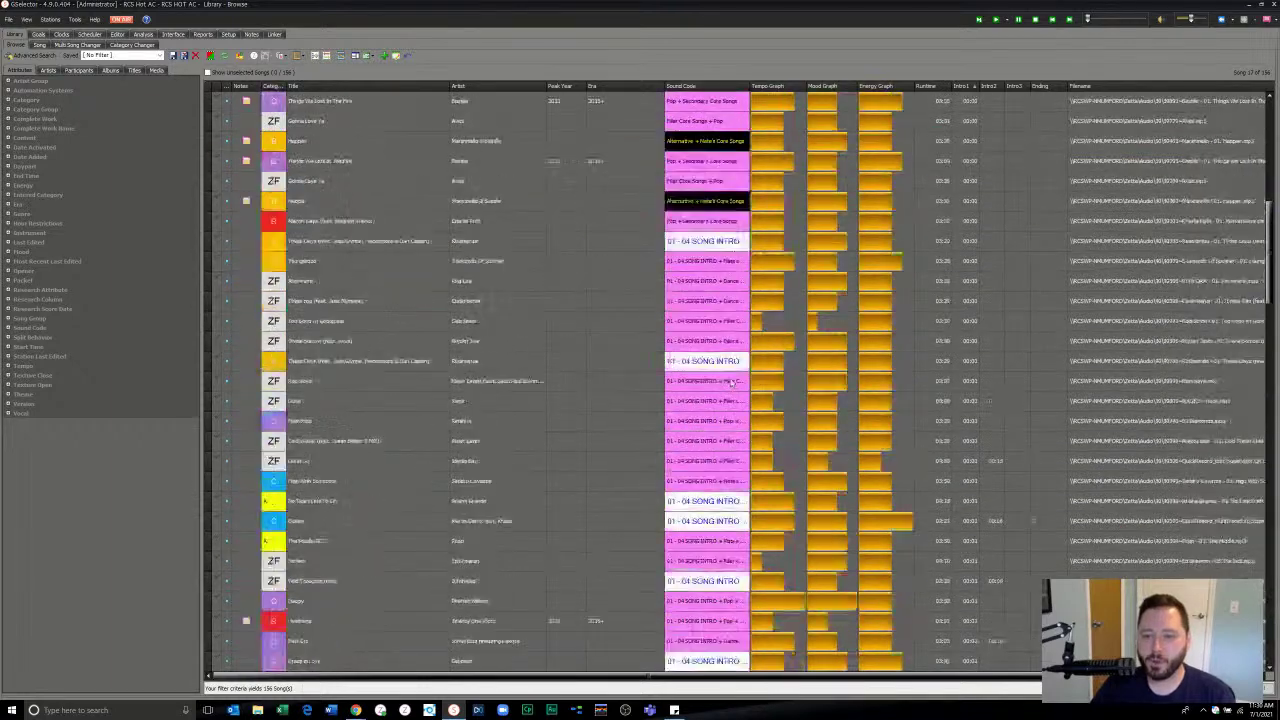
scroll(731, 383, up, 4)
shift+click(972, 400)
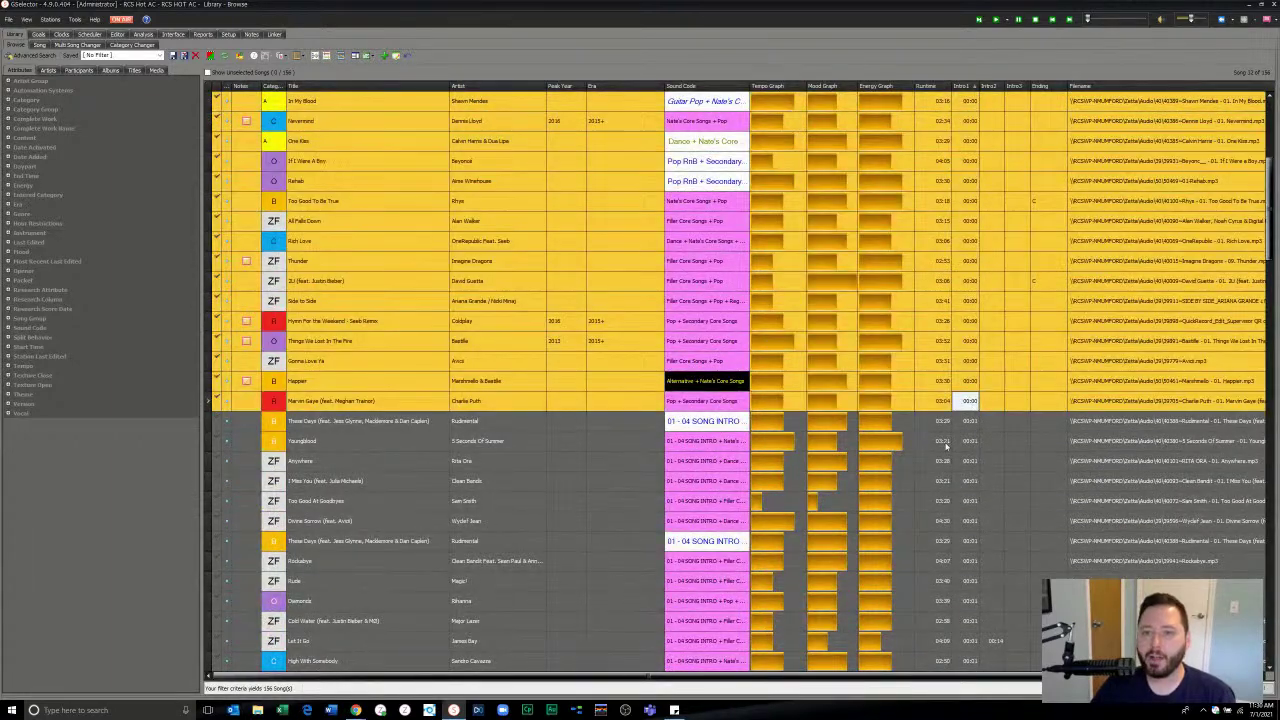
Step: Place the selected 00:00 intro songs in a new browse list and save the list as 00 SECOND INTRO
click(343, 56)
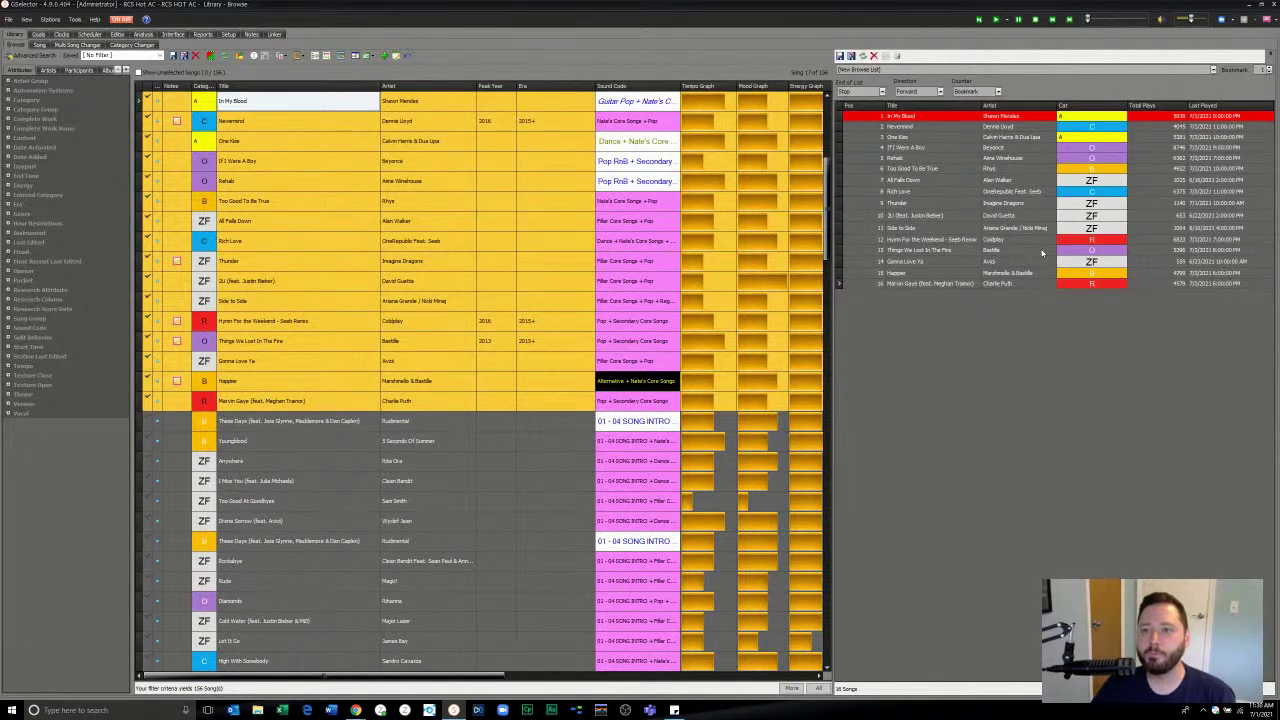
click(851, 55)
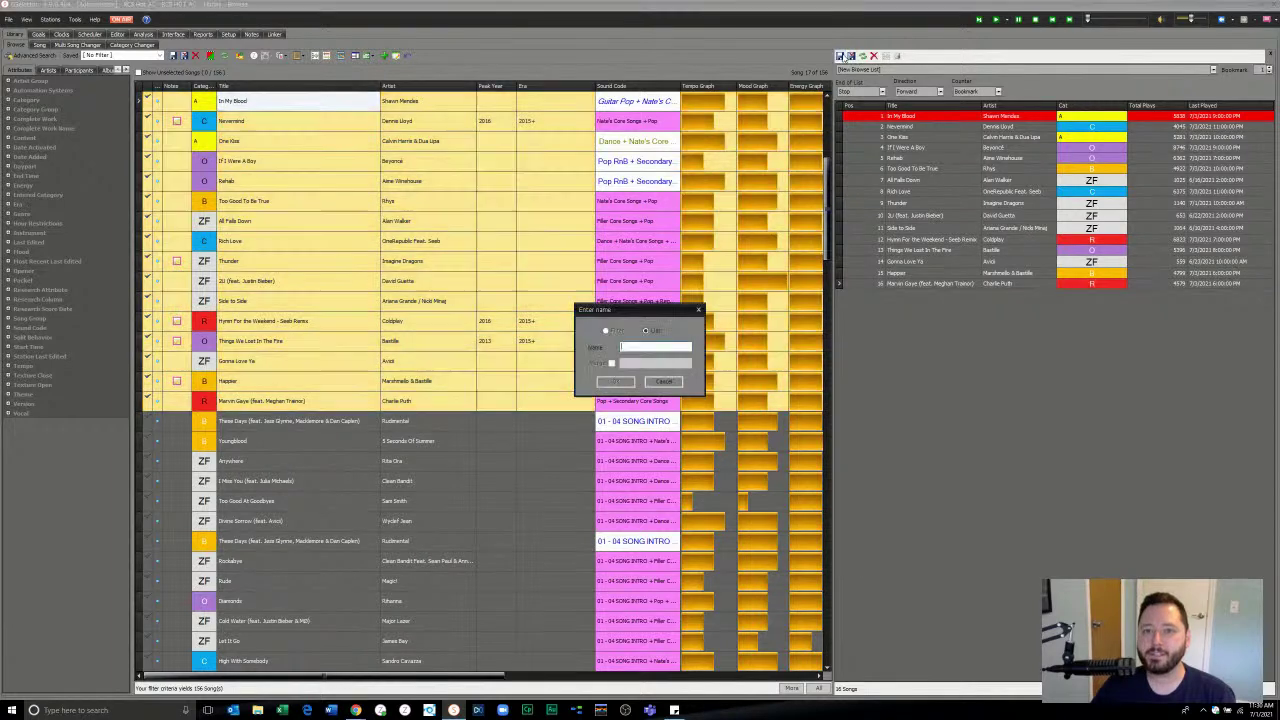
text(00 SECOND INTRO)
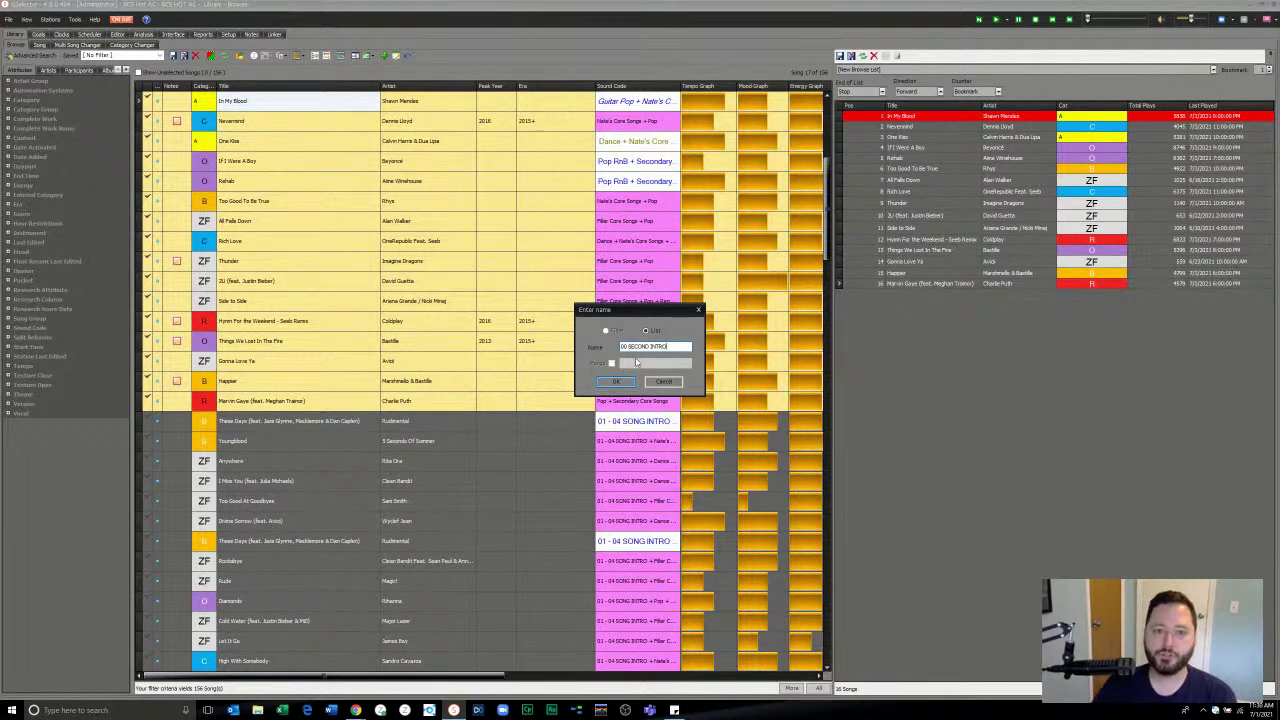
key(Return)
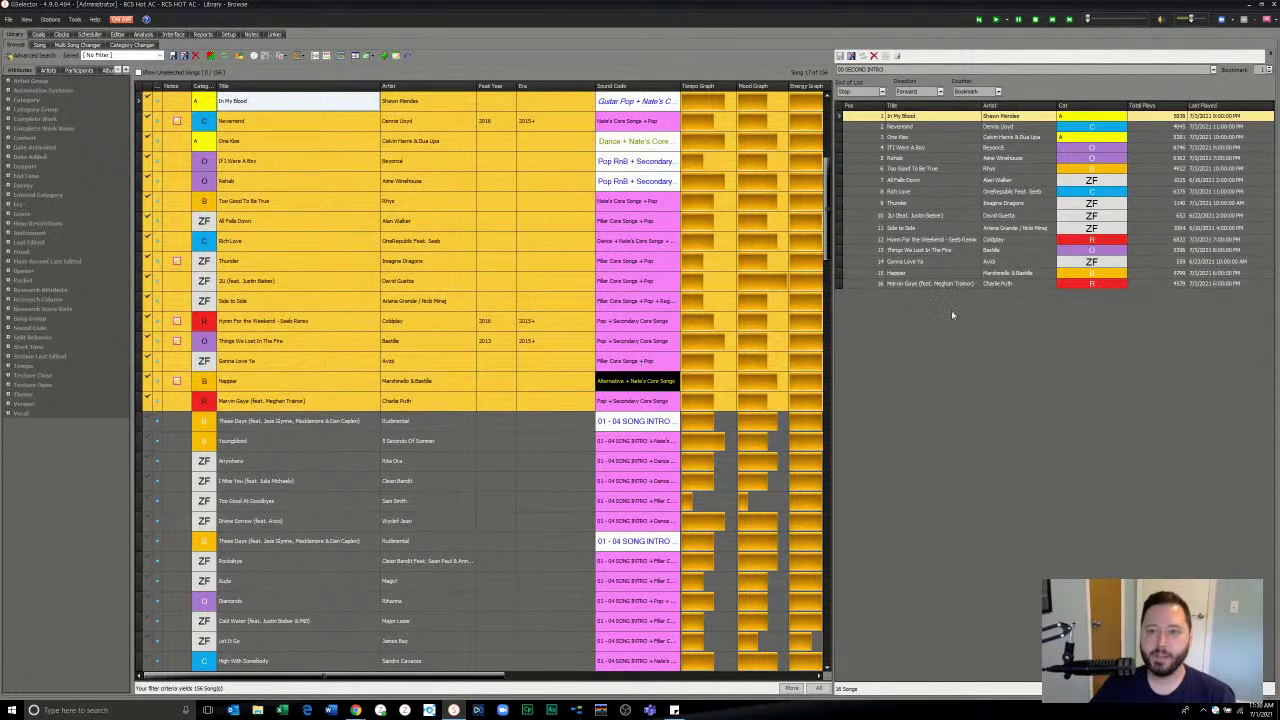
Step: Refill the emptied browse list with the 00:01 to 00:04 intro songs, These Days through Fight Song, and close it without saving
click(948, 230)
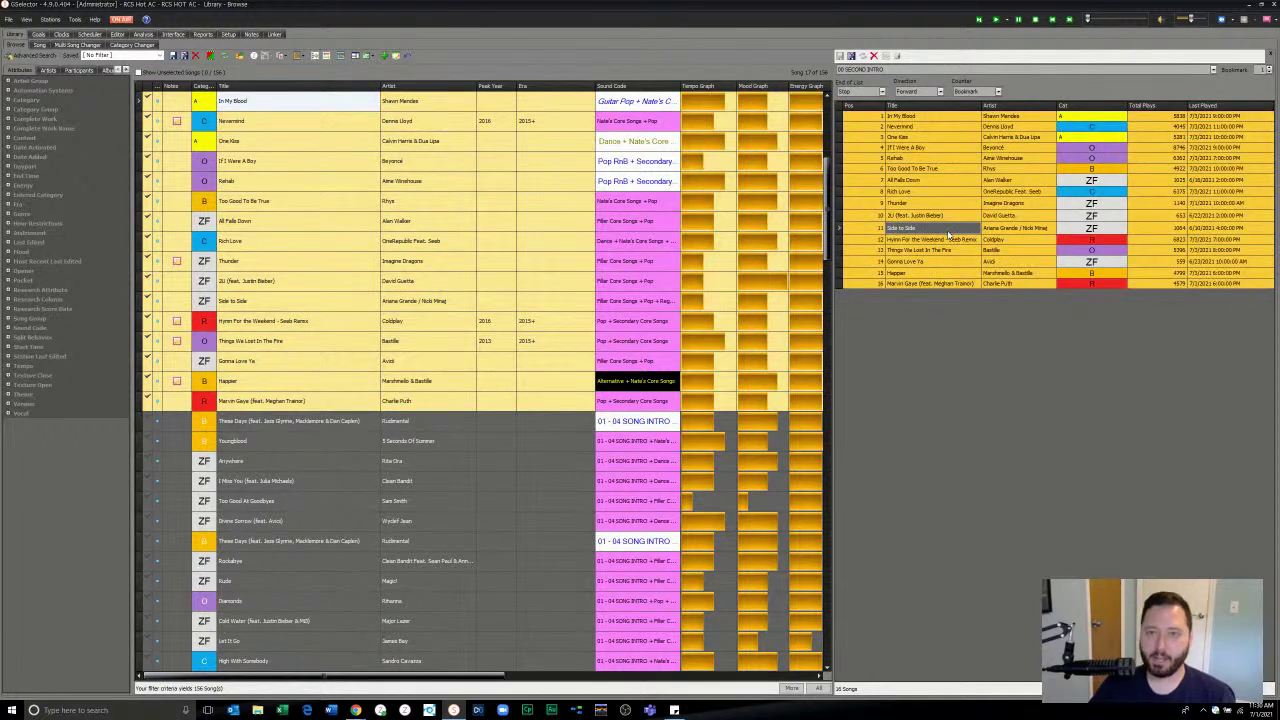
key(Delete)
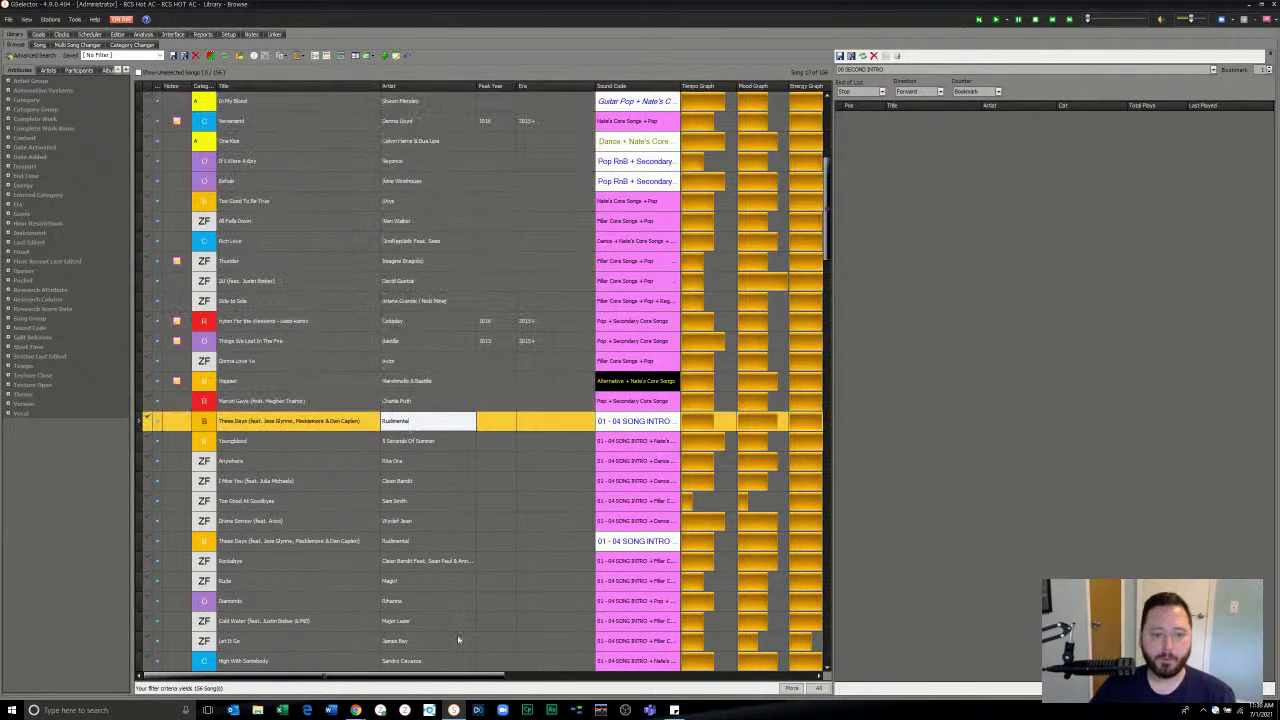
click(593, 680)
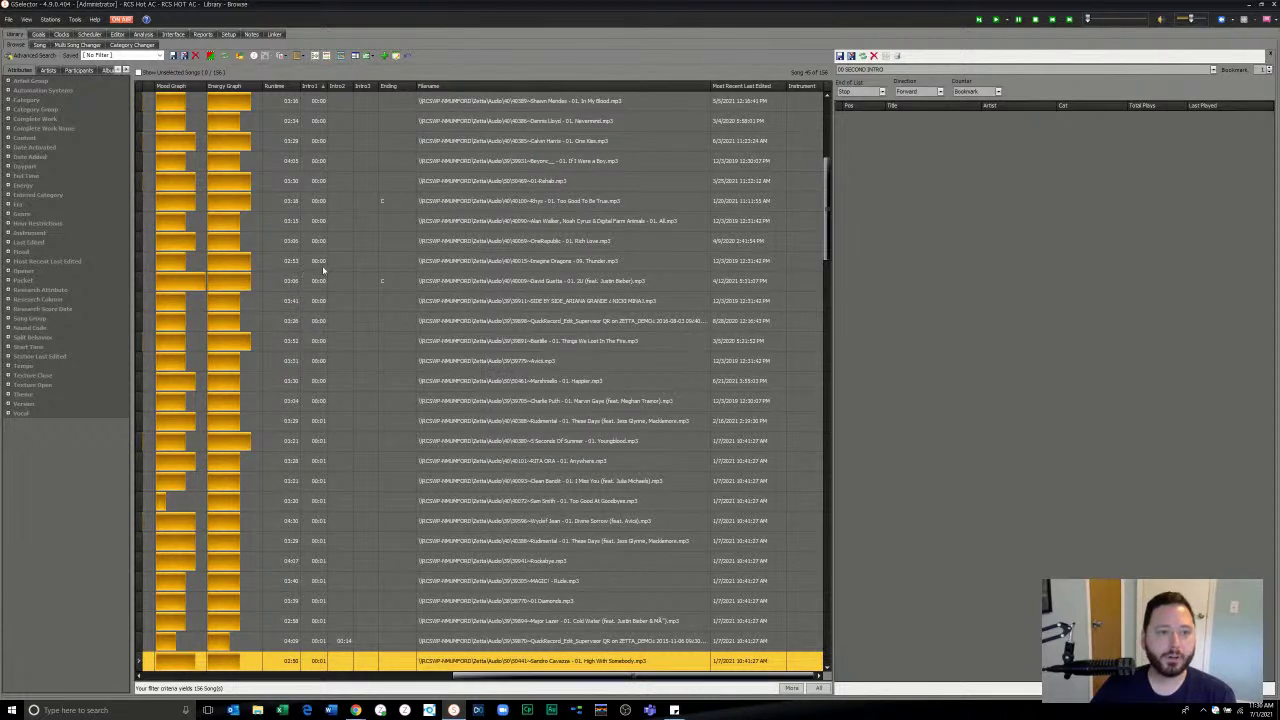
click(341, 422)
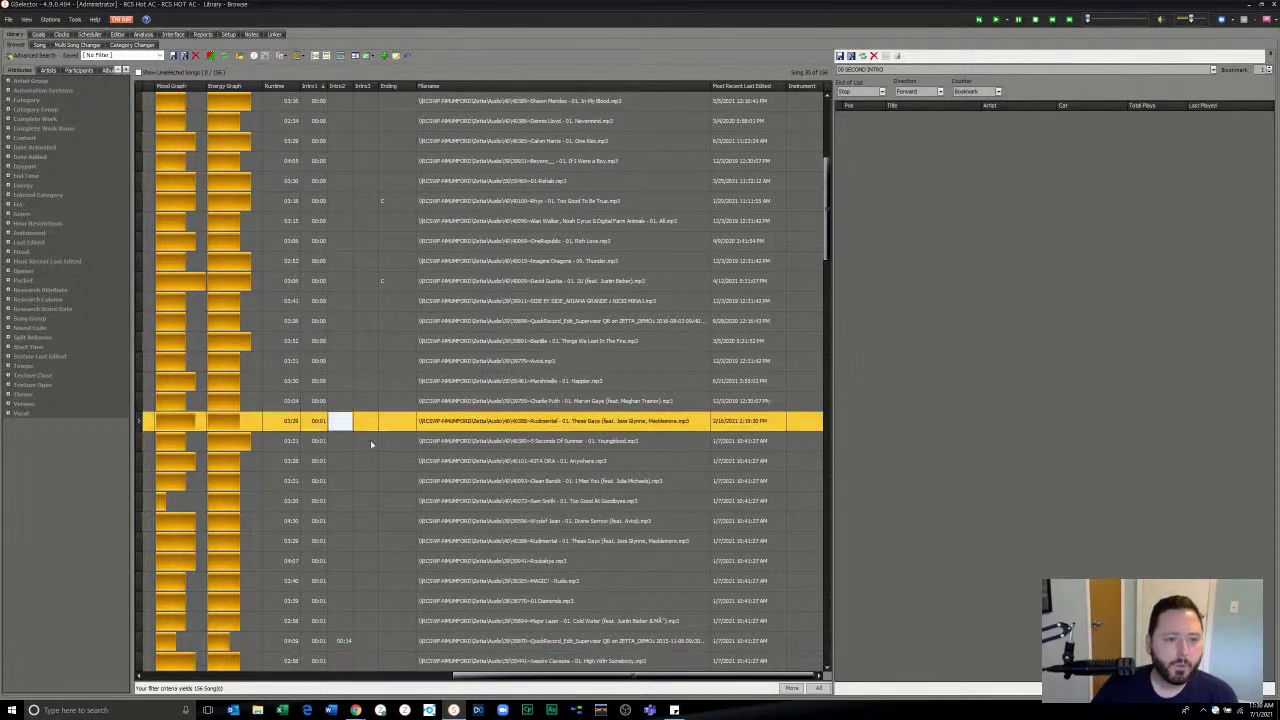
scroll(579, 466, down, 18)
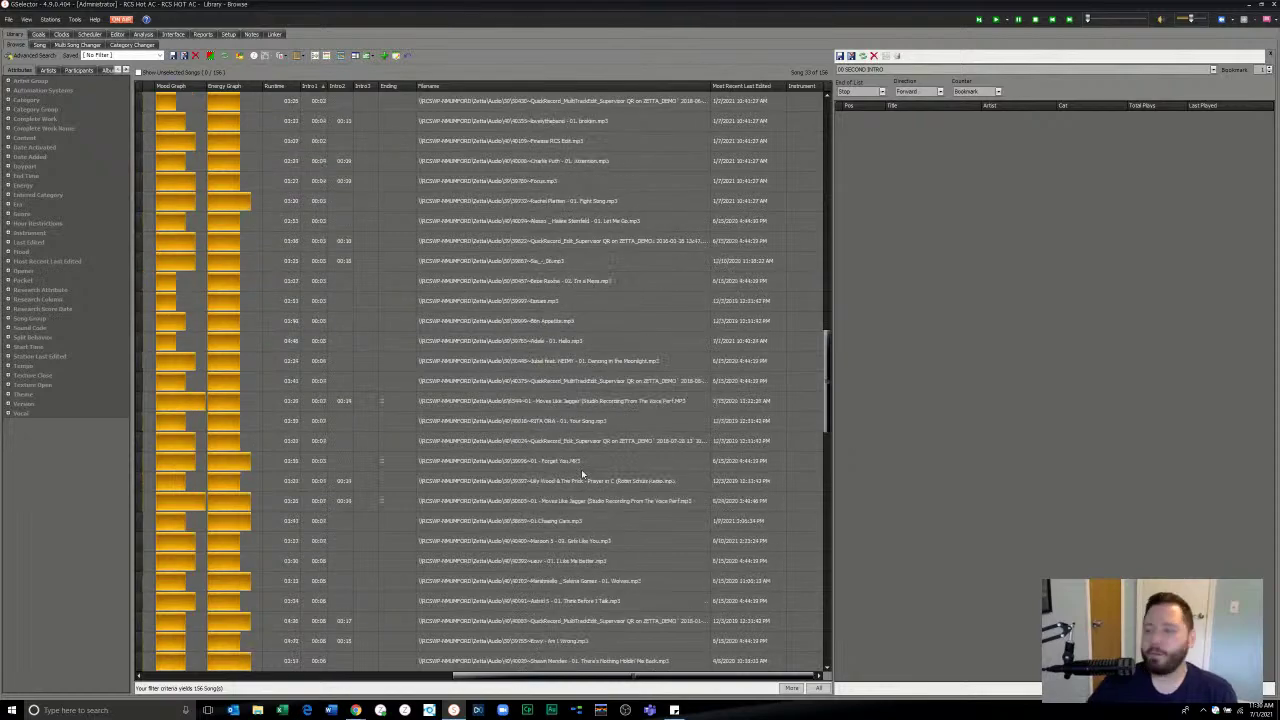
scroll(581, 469, up, 1)
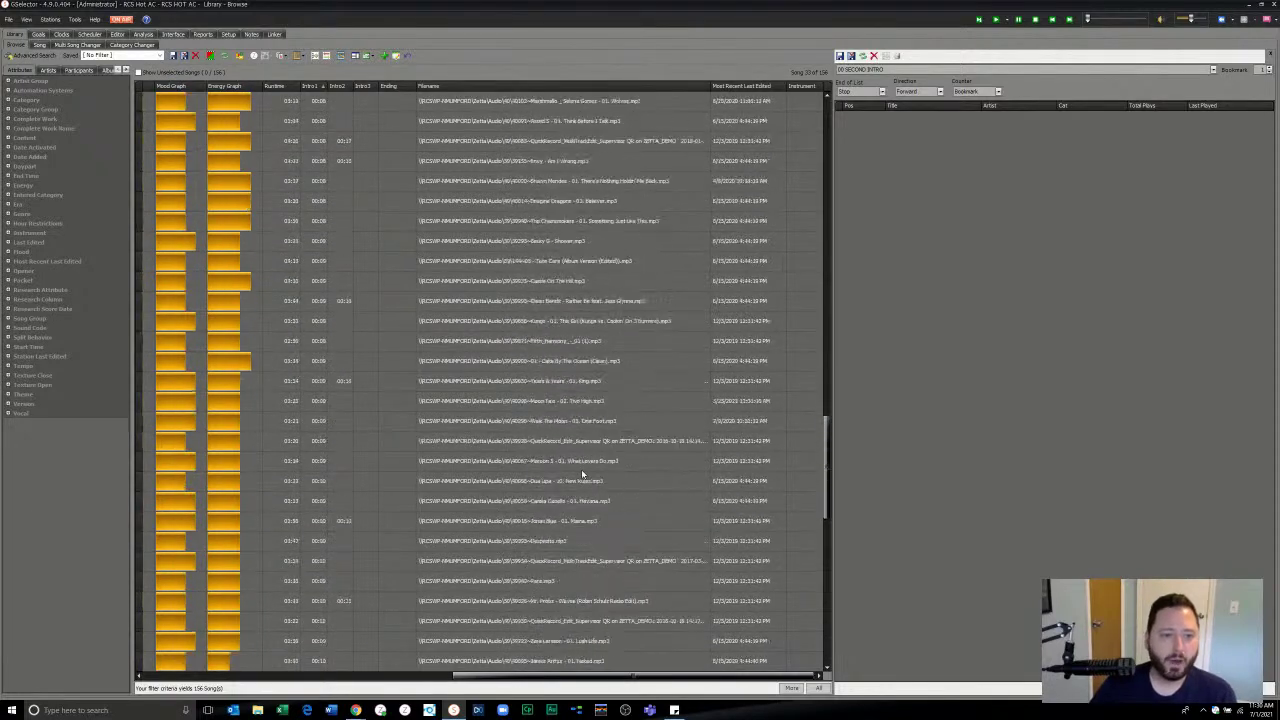
scroll(581, 469, up, 6)
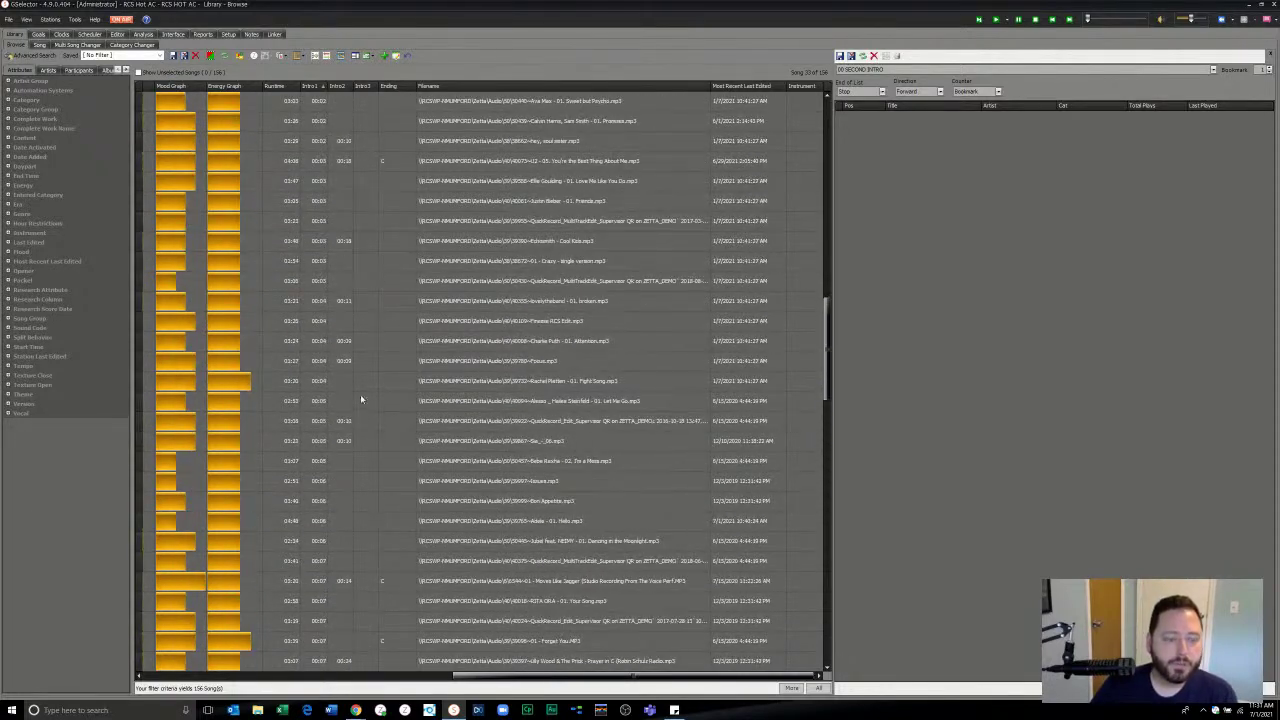
shift+click(333, 380)
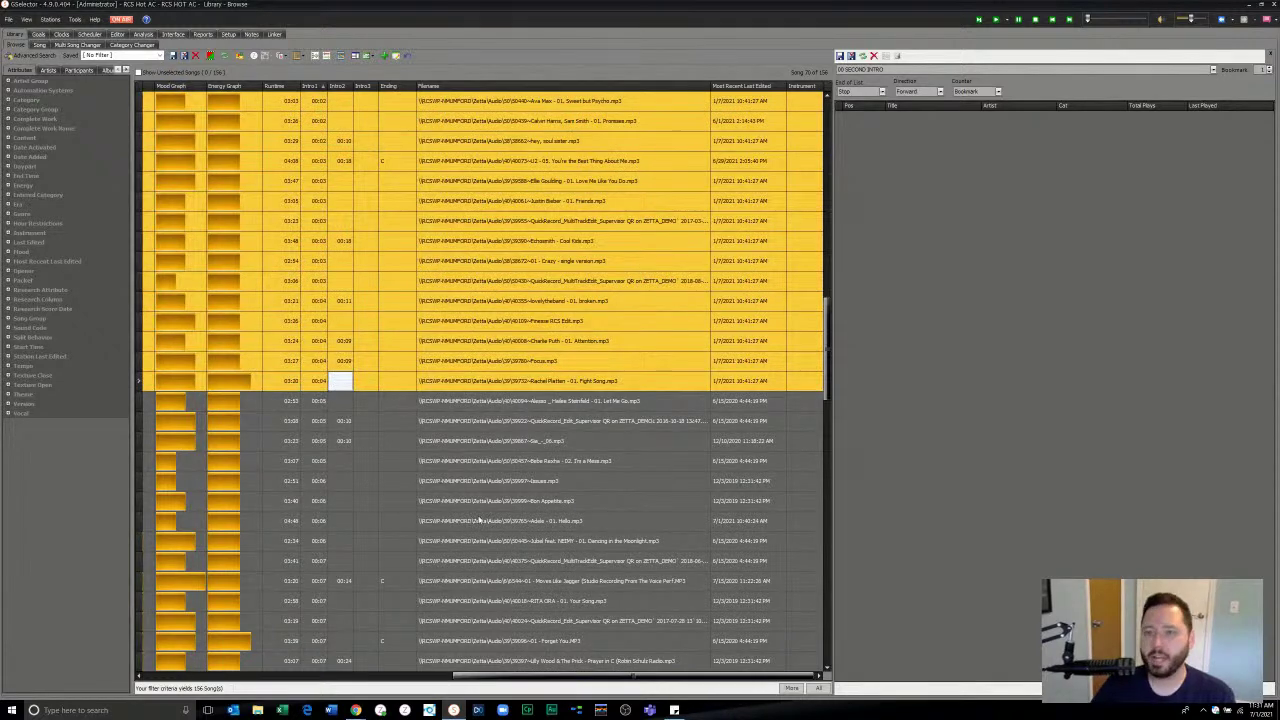
click(466, 244)
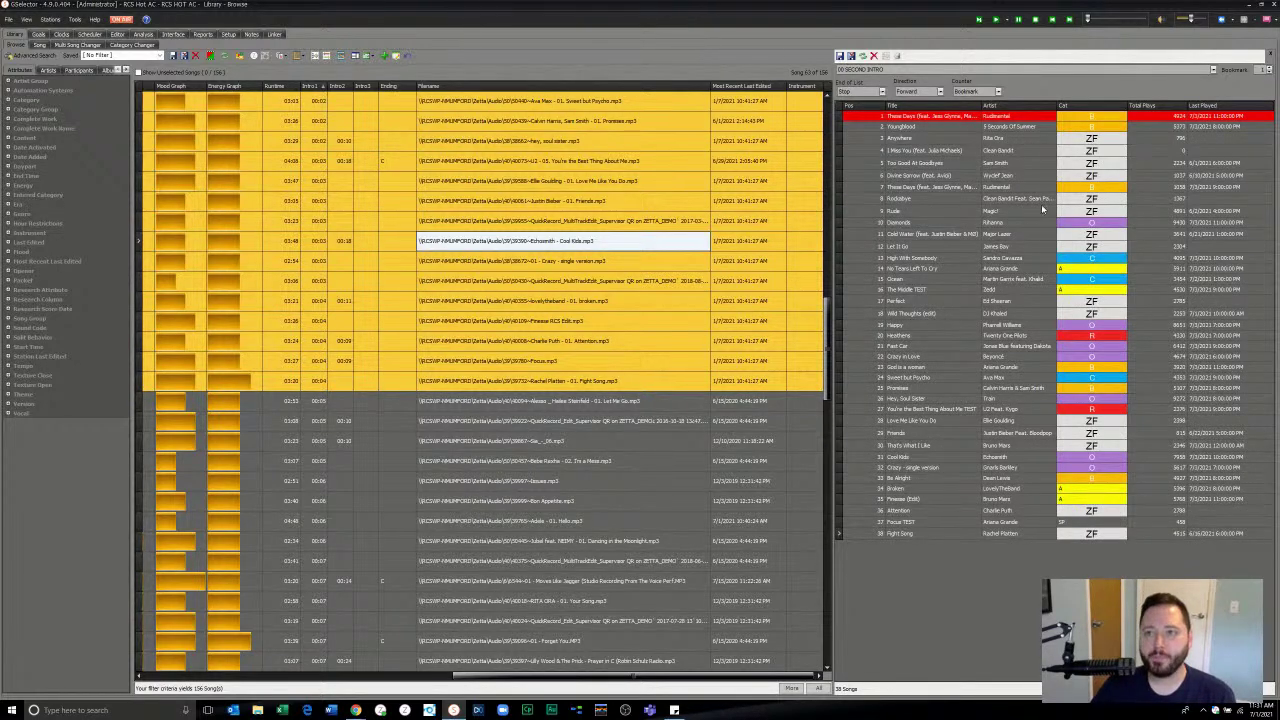
click(1270, 58)
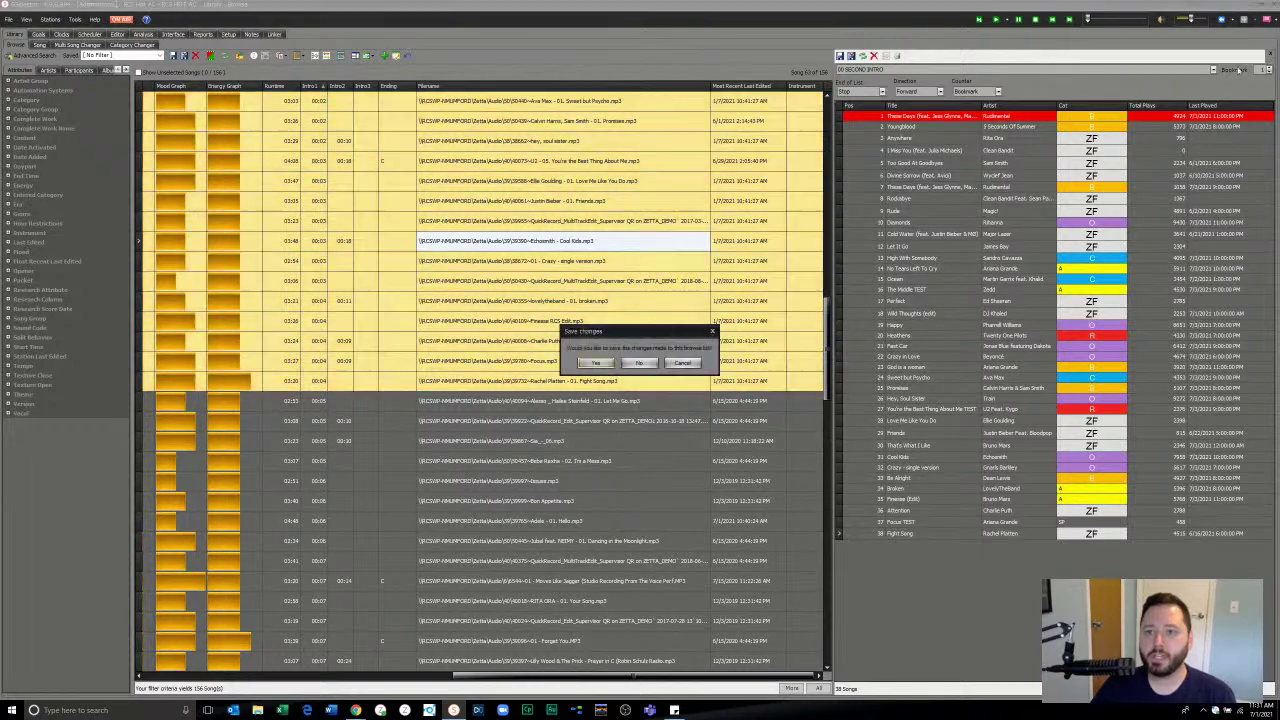
click(648, 364)
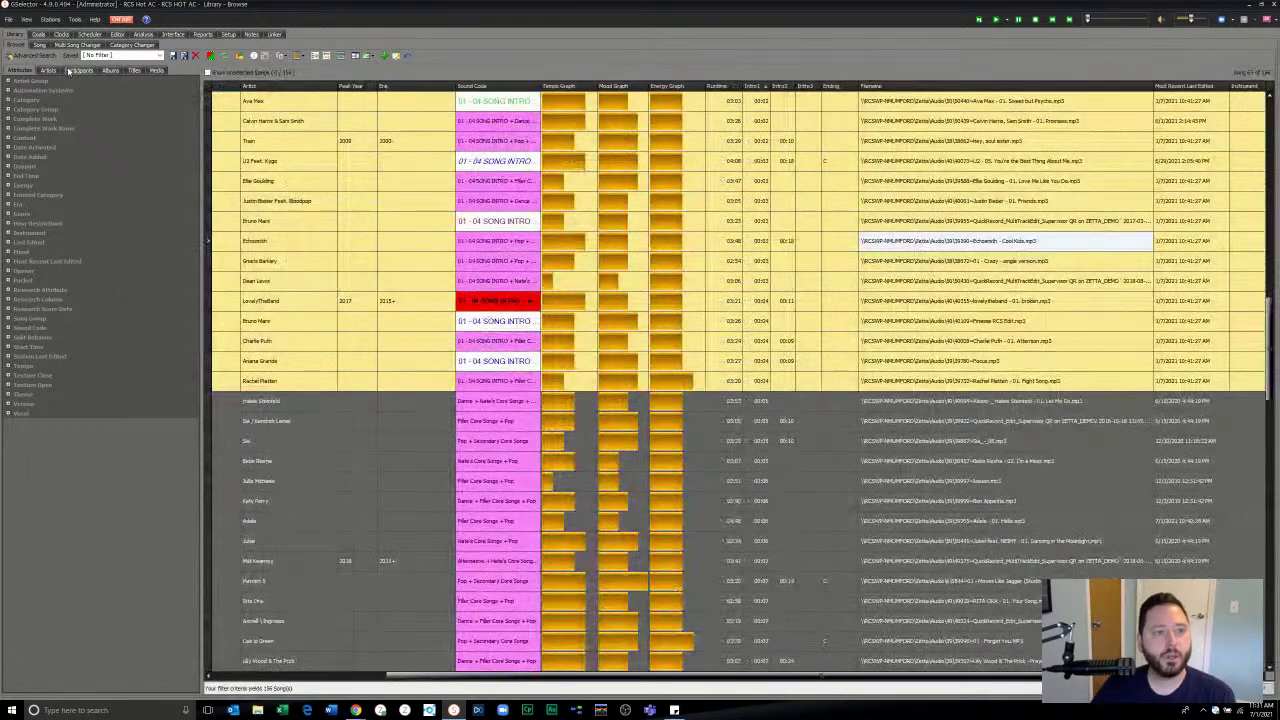
Step: Filter the song library by the saved 00 SECOND INTRO list and open its songs in the Multi Song Changer
click(110, 56)
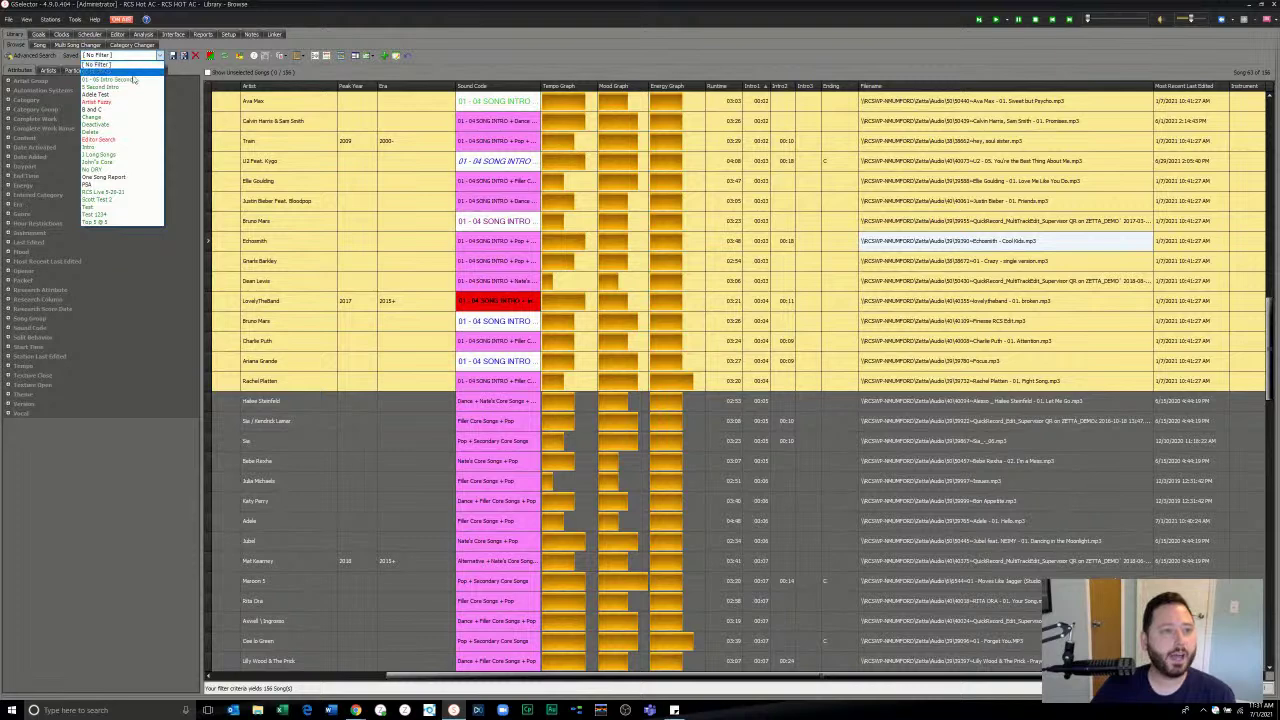
click(105, 72)
click(265, 220)
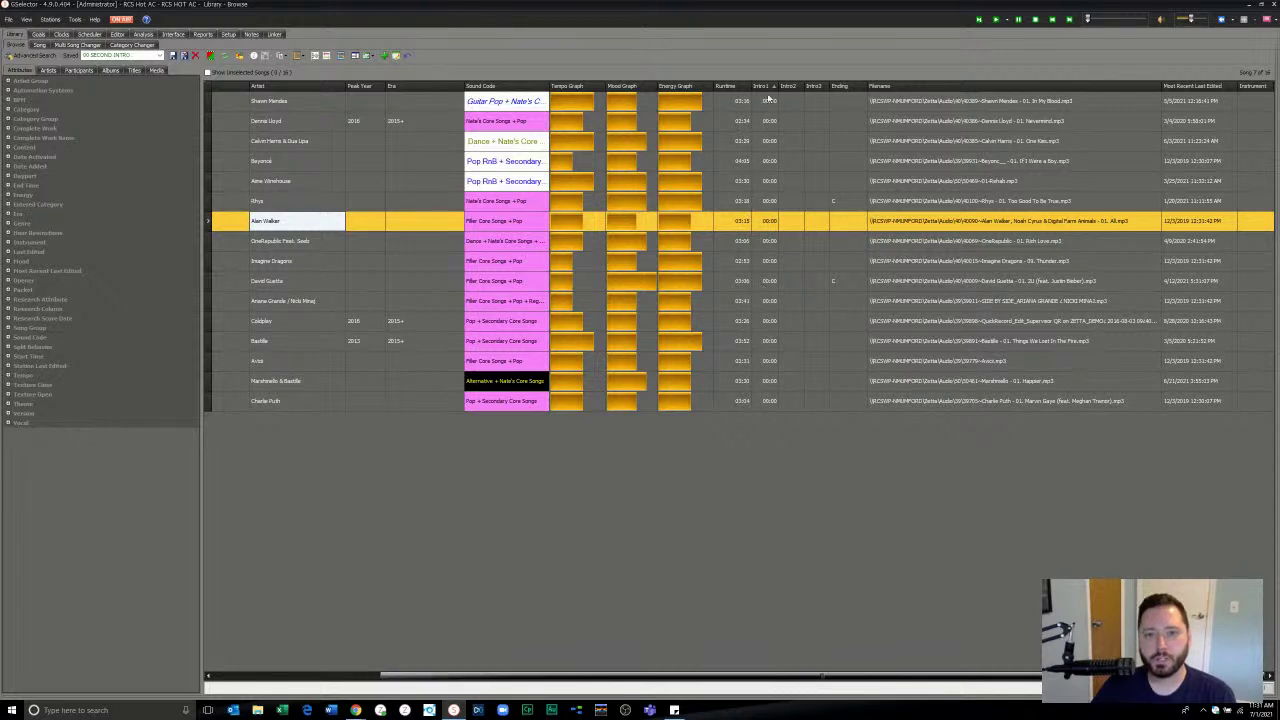
click(80, 45)
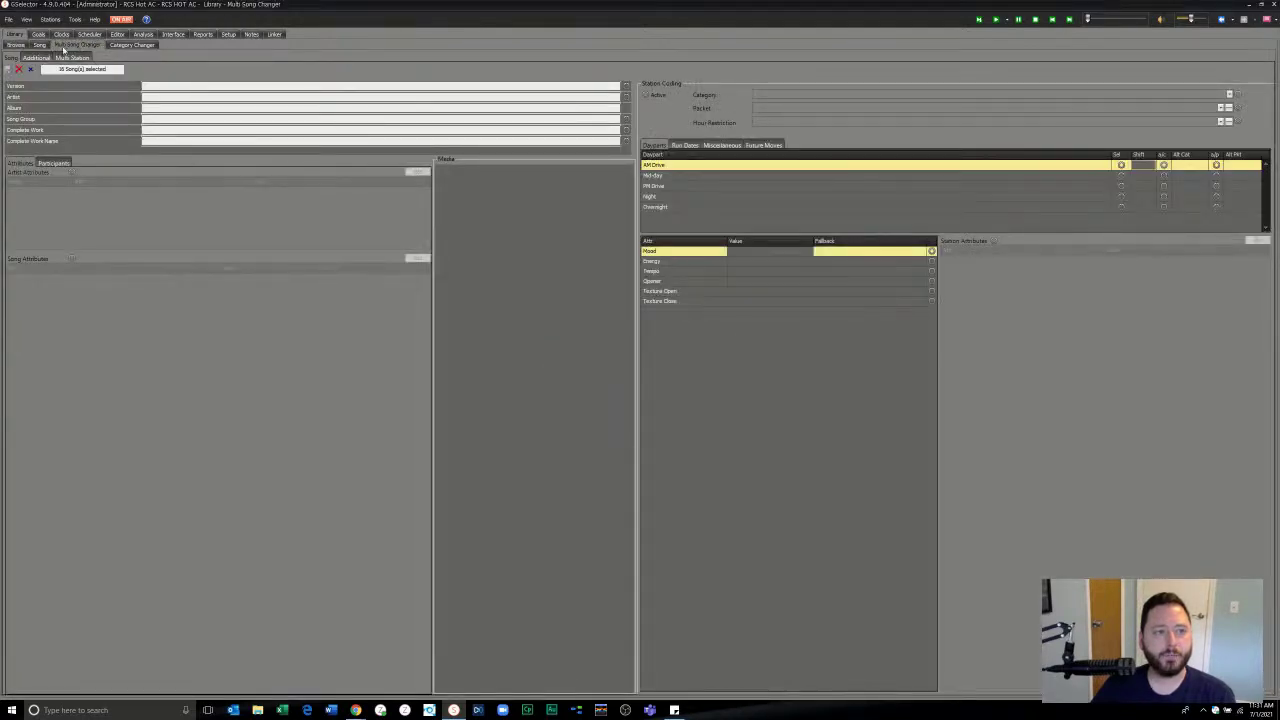
click(18, 46)
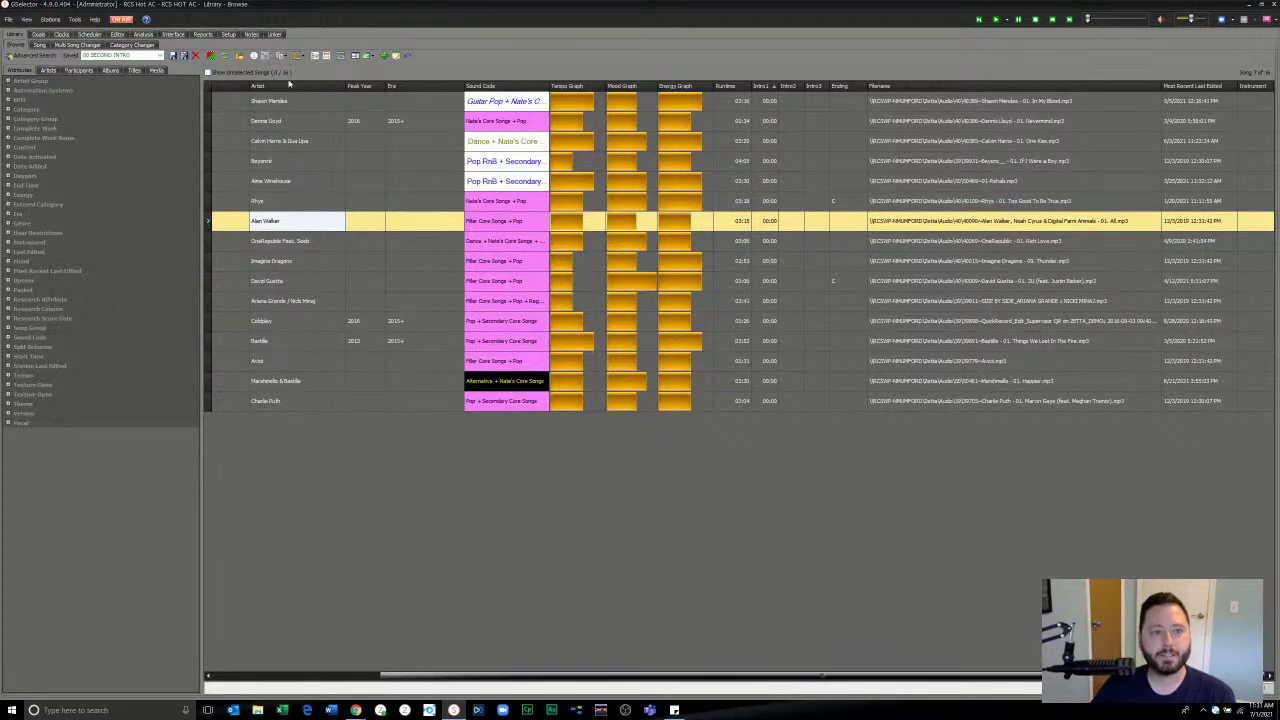
click(99, 46)
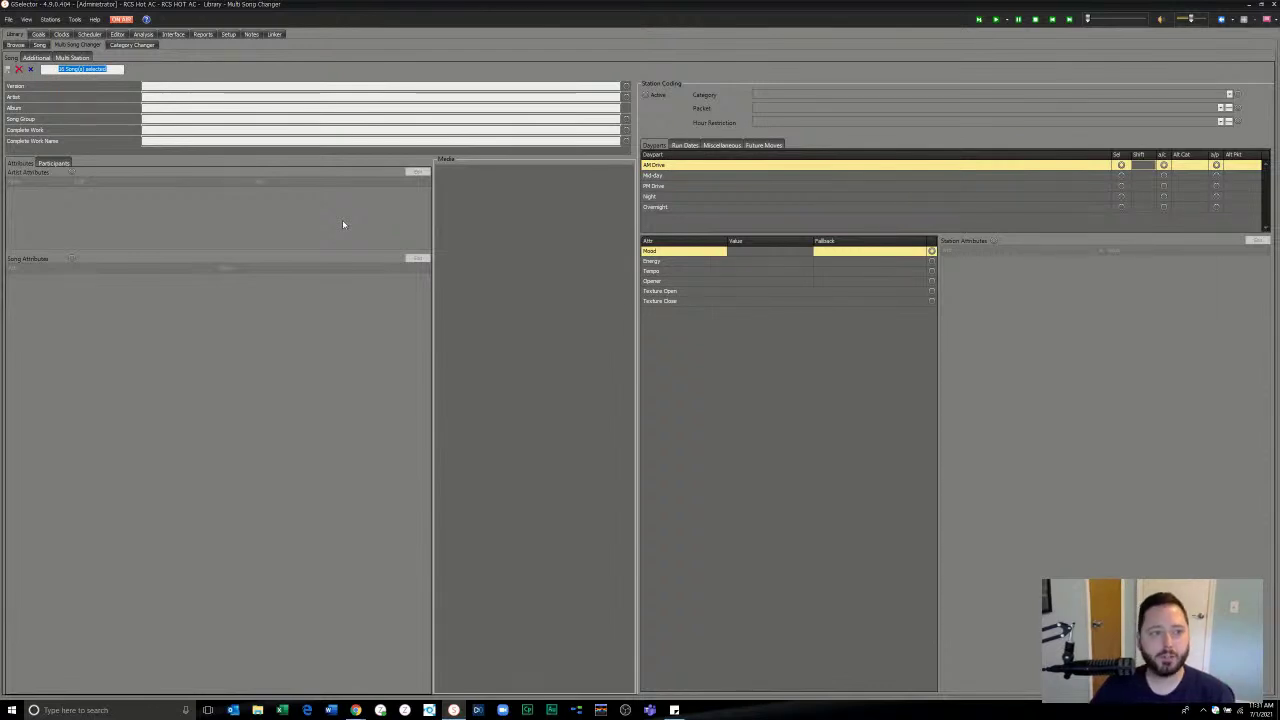
Step: Try coding the listed songs with the Content attribute FULLY PRODUCED, discard the change and return to the song library
click(73, 258)
click(417, 258)
click(665, 300)
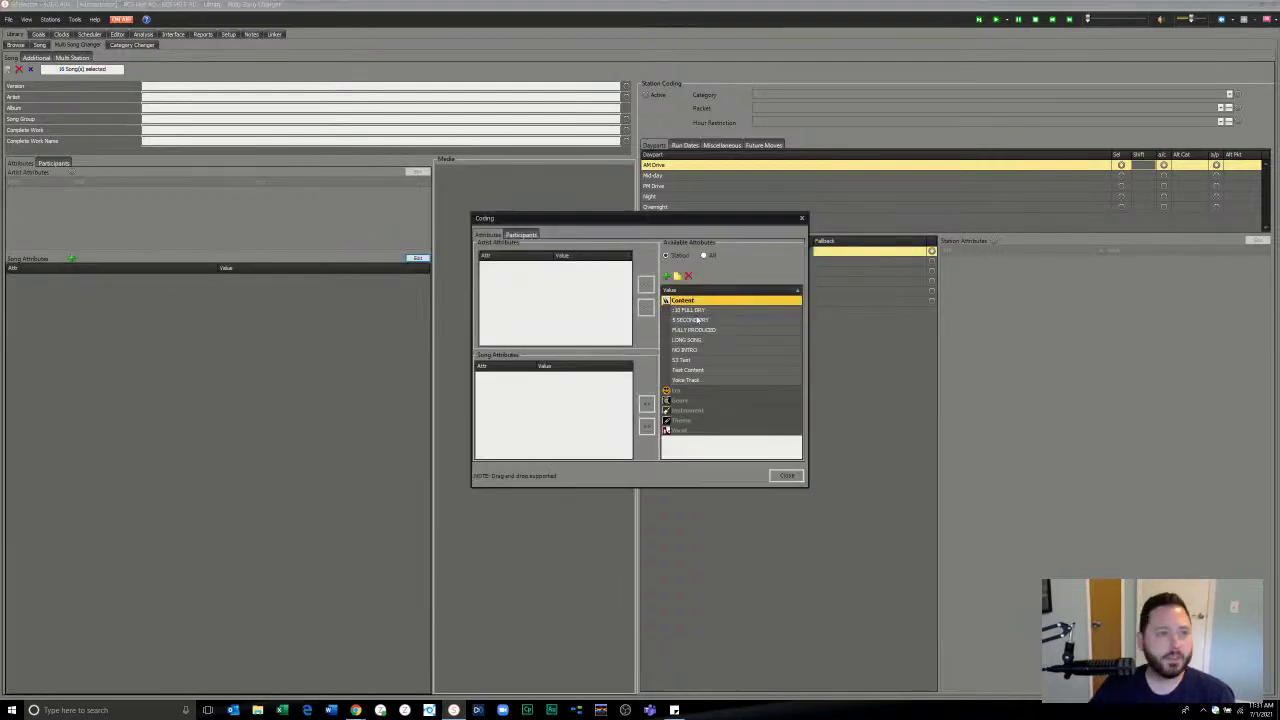
click(697, 330)
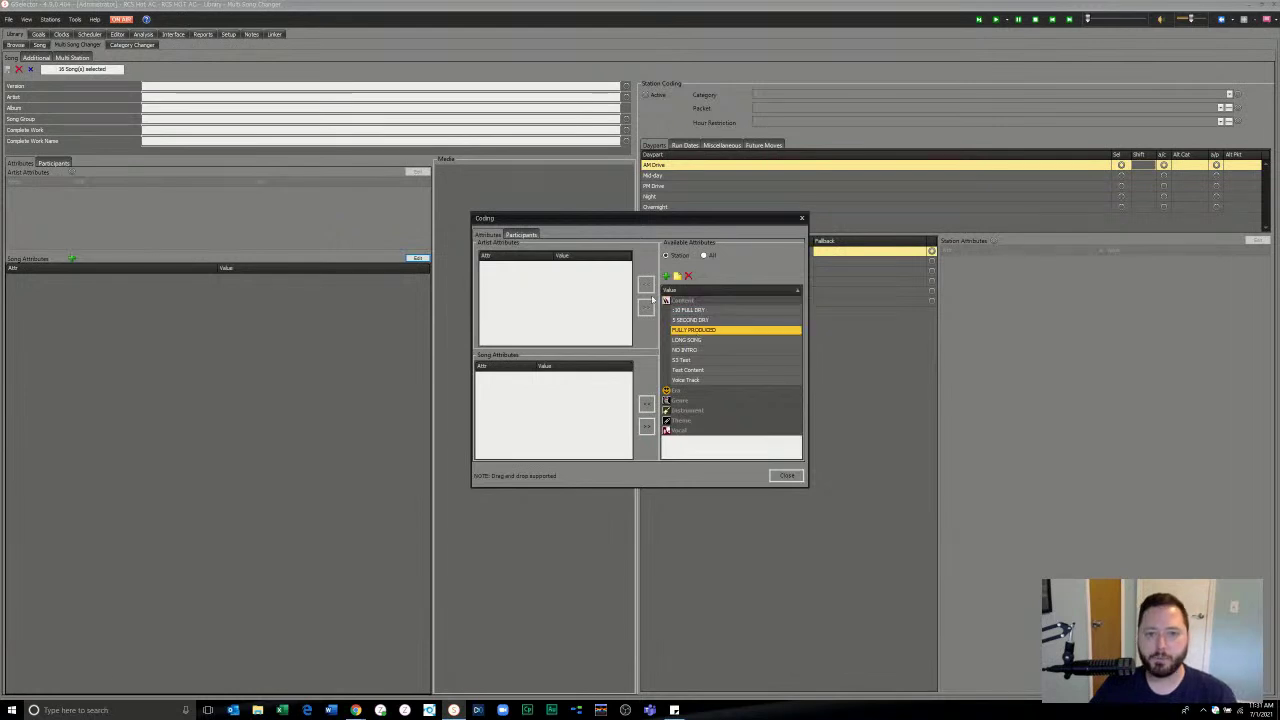
click(646, 403)
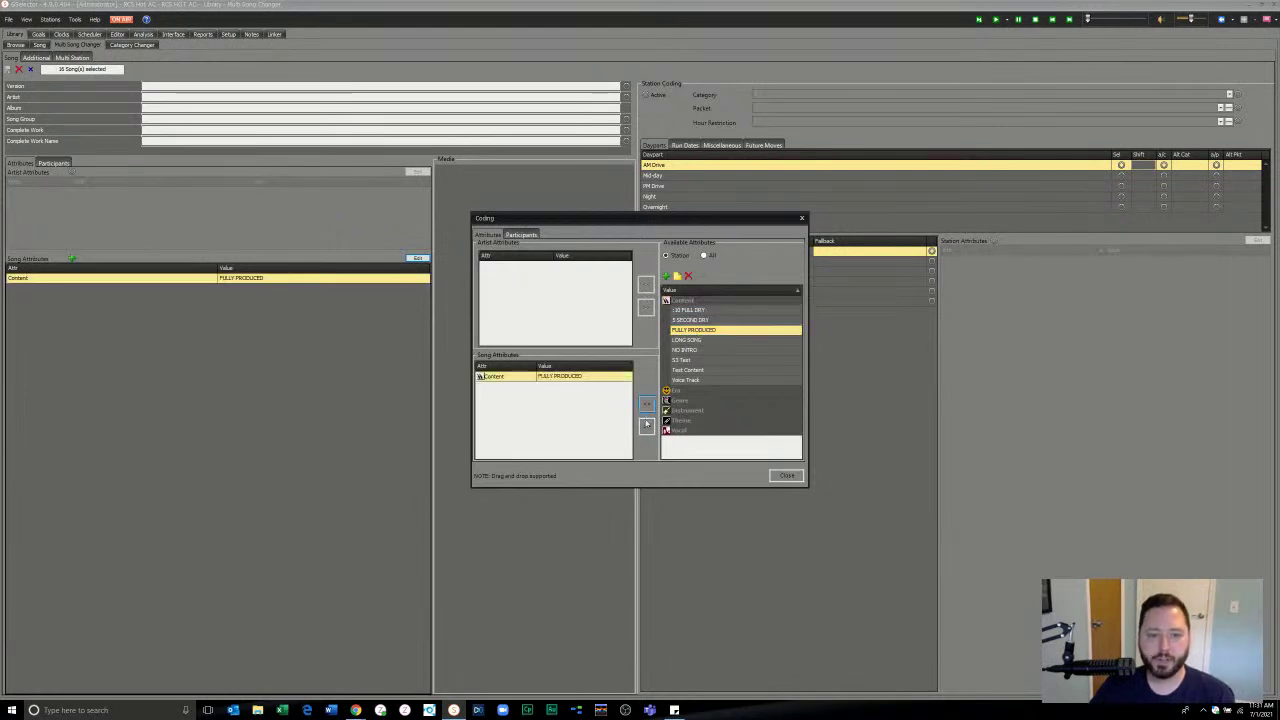
click(775, 475)
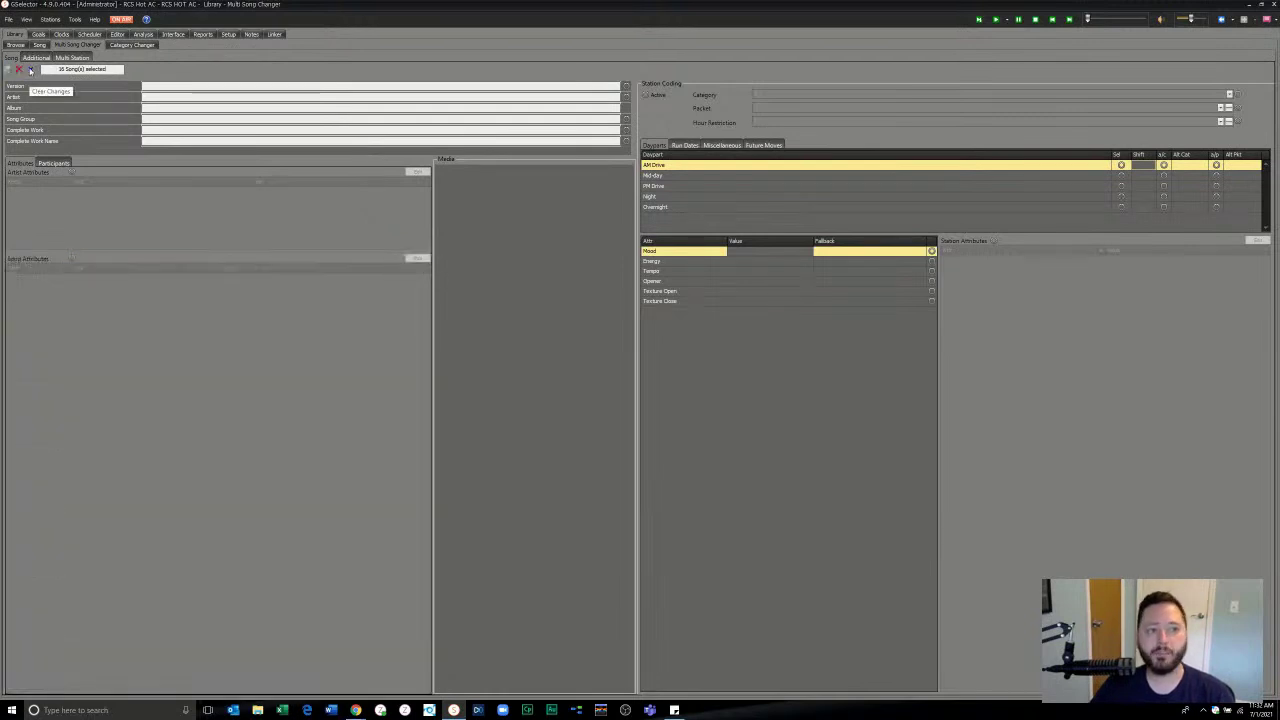
click(15, 45)
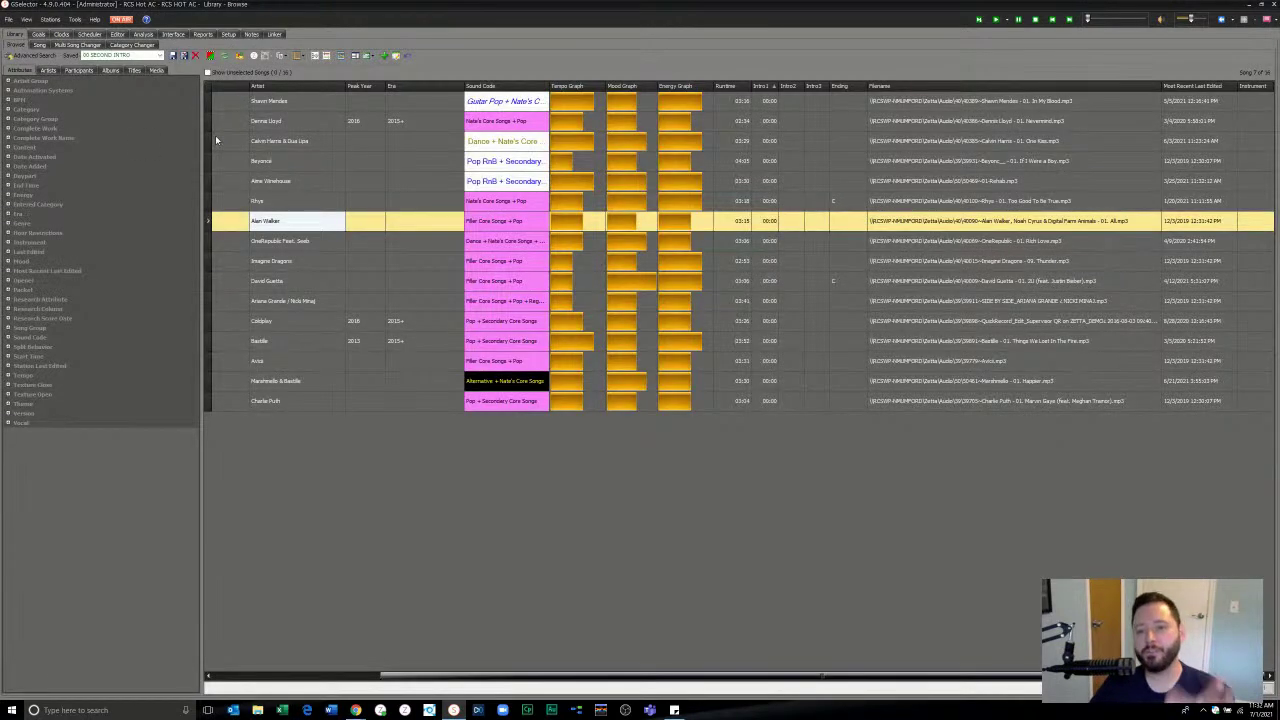
click(233, 676)
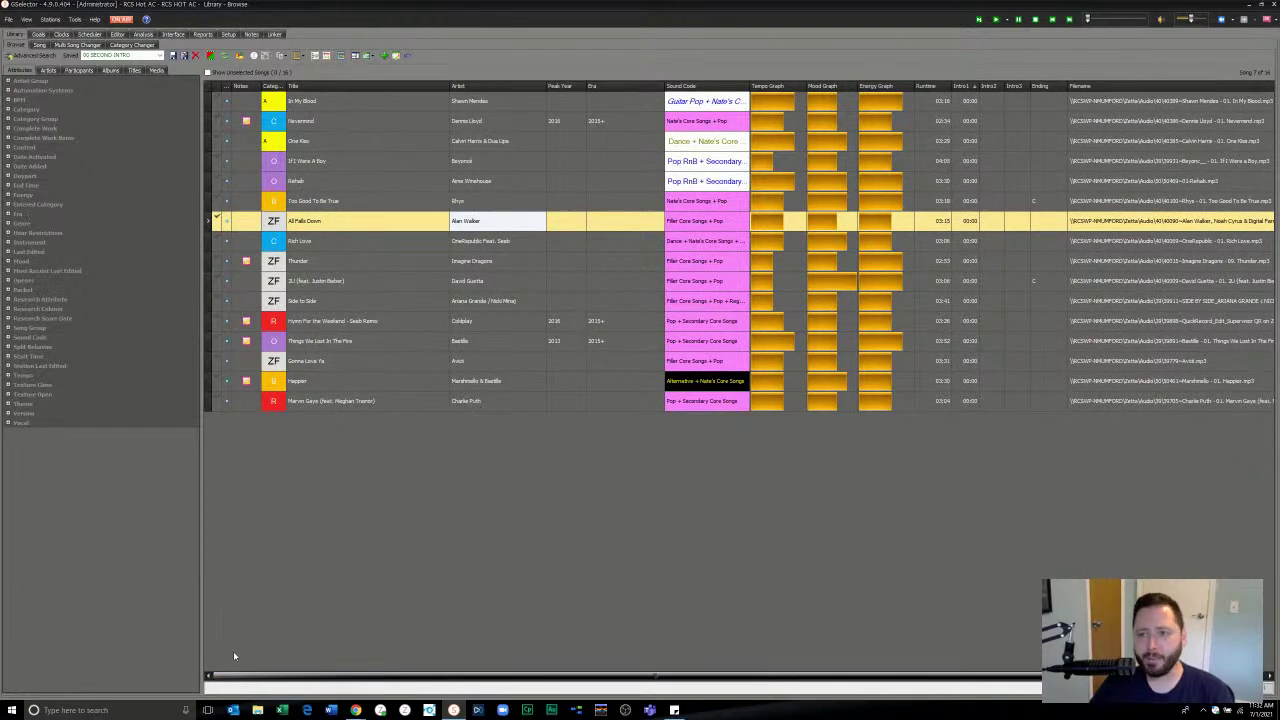
Step: Try setting the chain of the first Live News VT 1 element in clock A to Link-Song, and undo the change
click(61, 34)
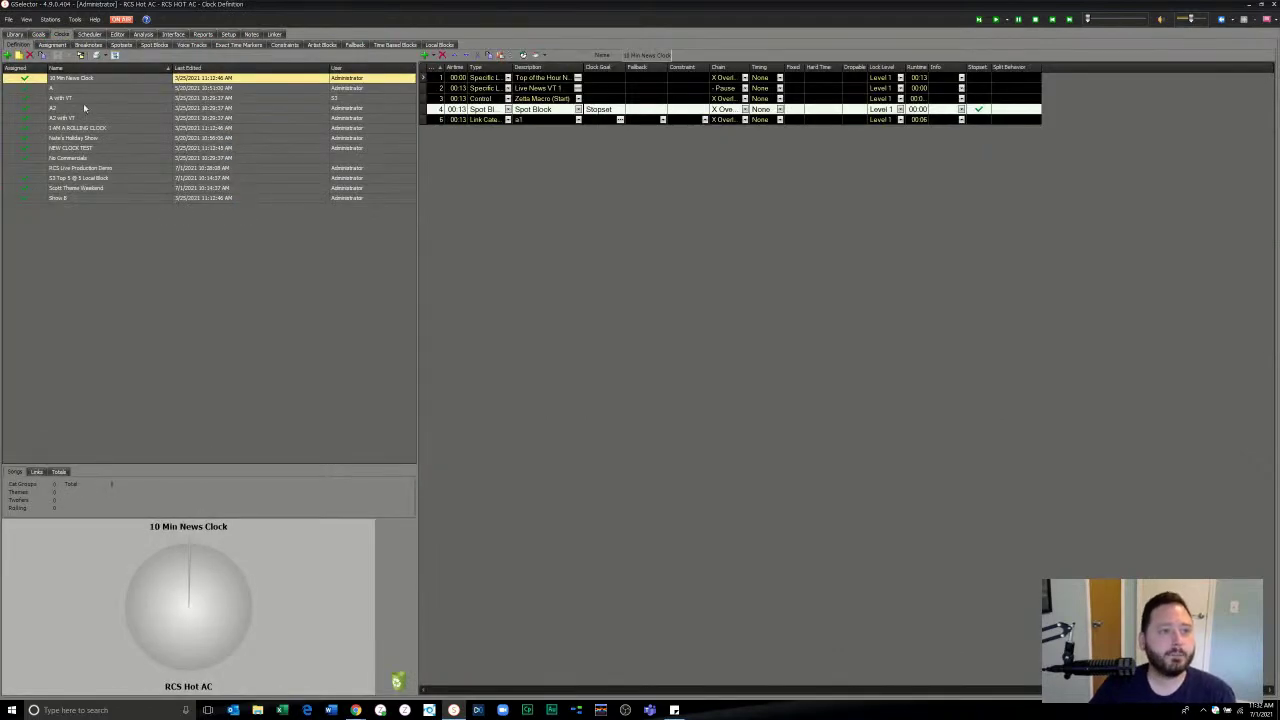
click(80, 88)
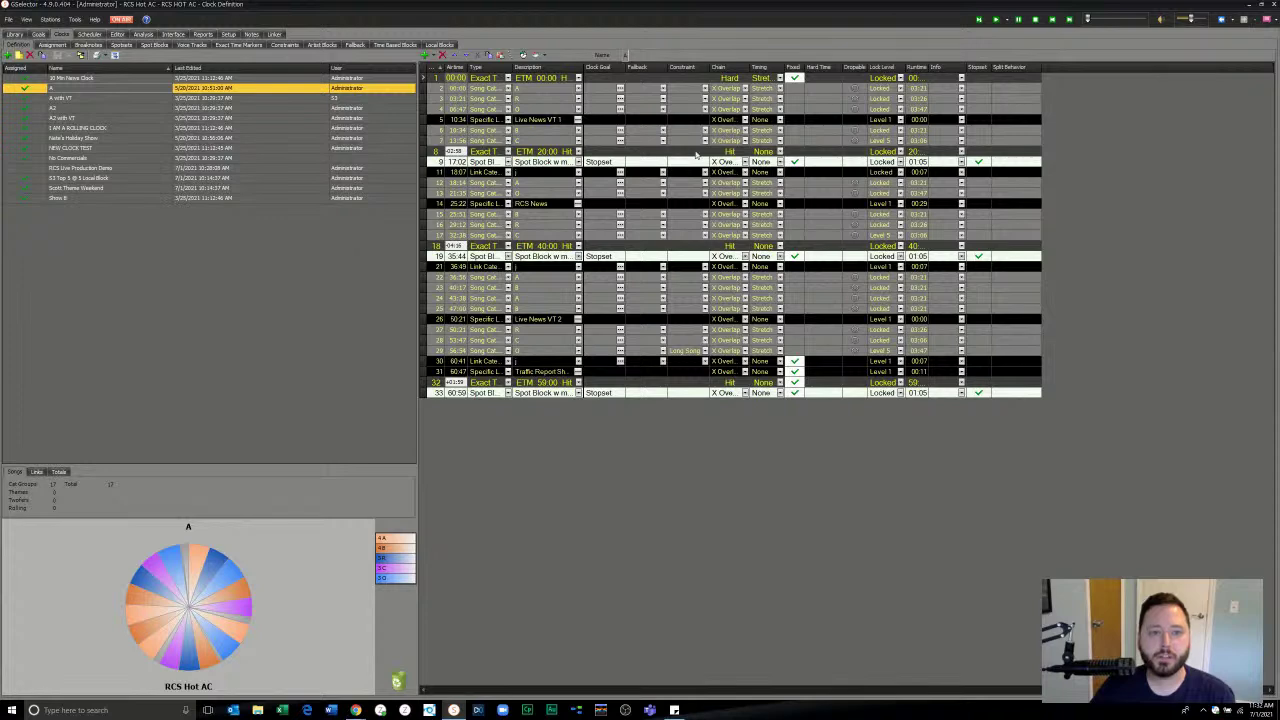
click(745, 119)
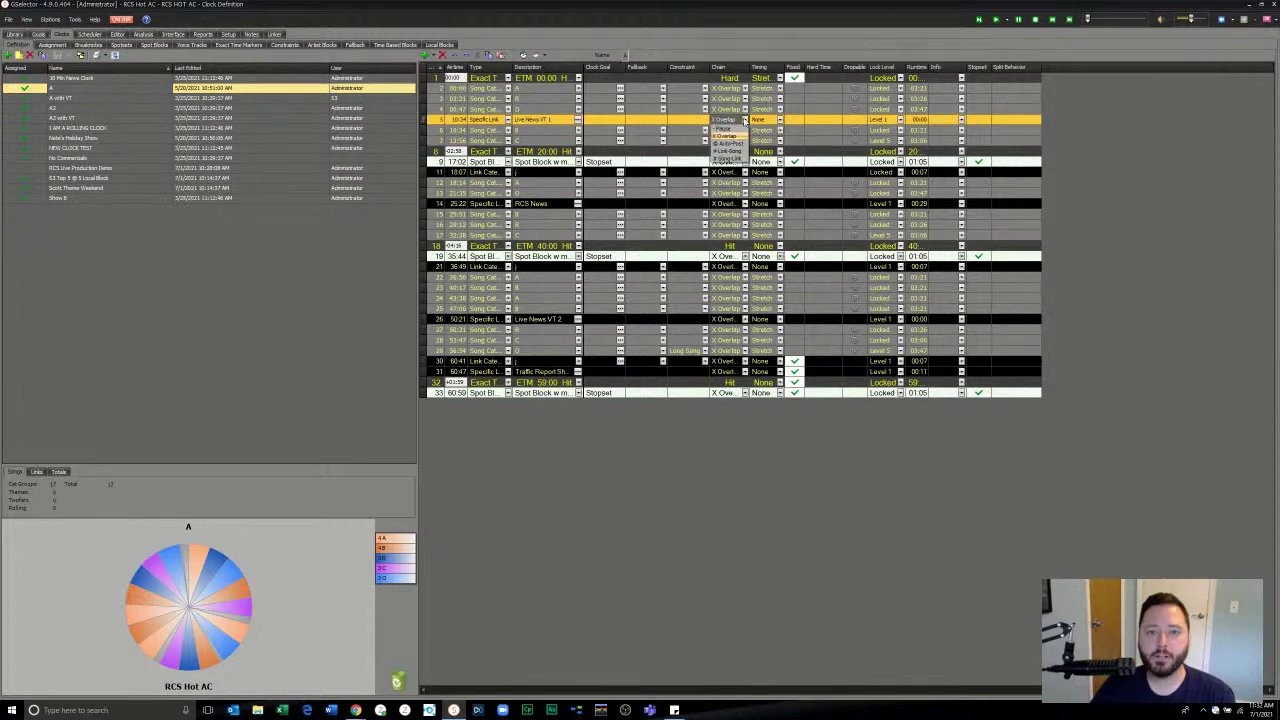
click(728, 152)
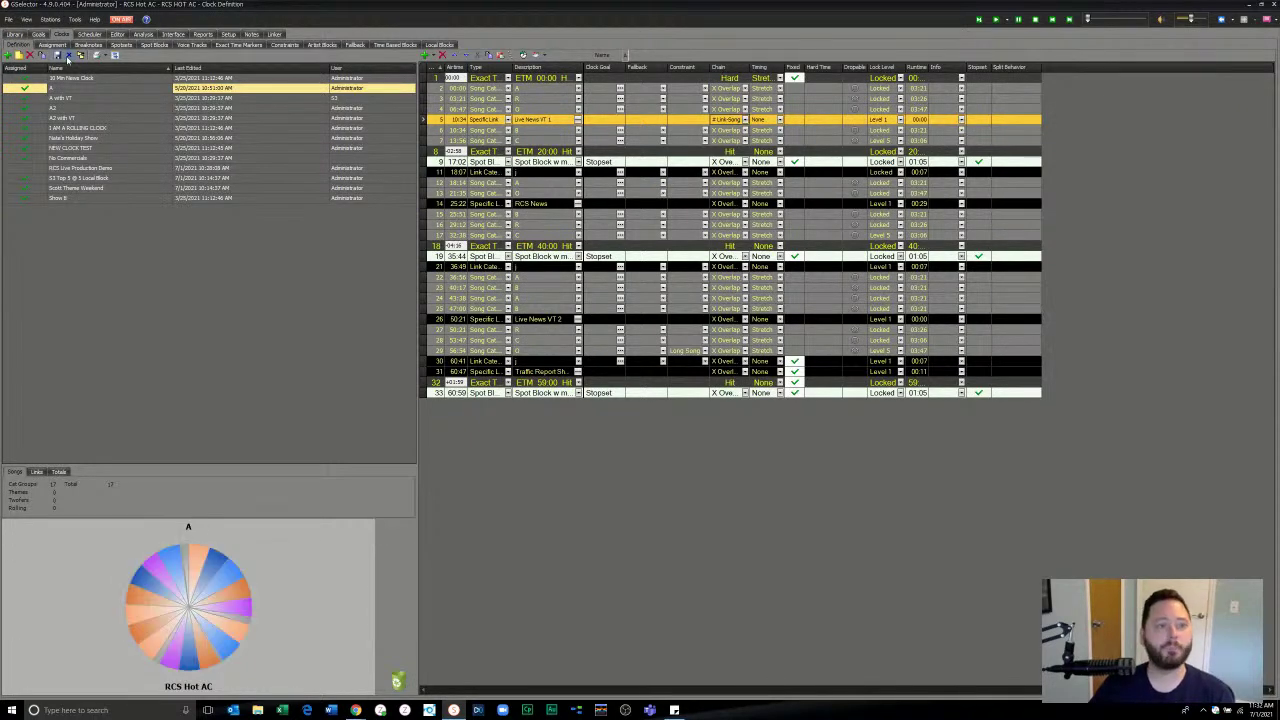
key(ctrl+z)
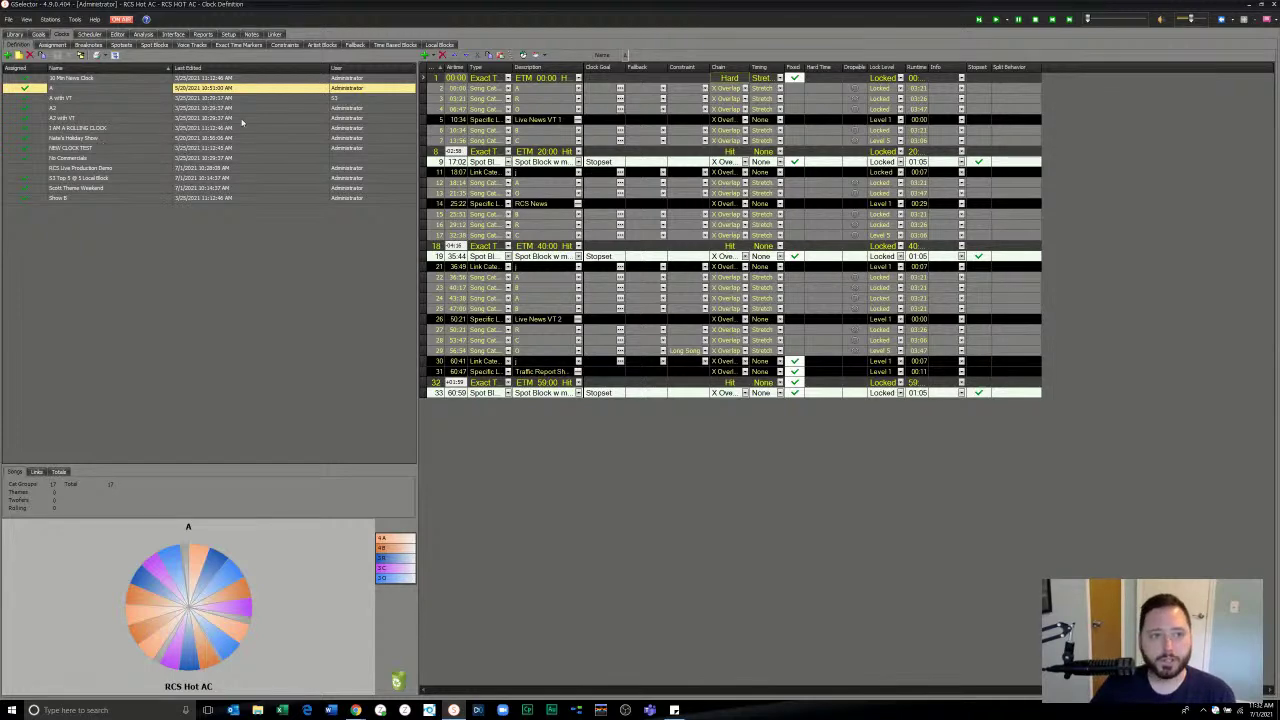
Step: Start a new fly-in related link relationship and choose the song I AM NEW SONG/Adele as its song value
click(275, 34)
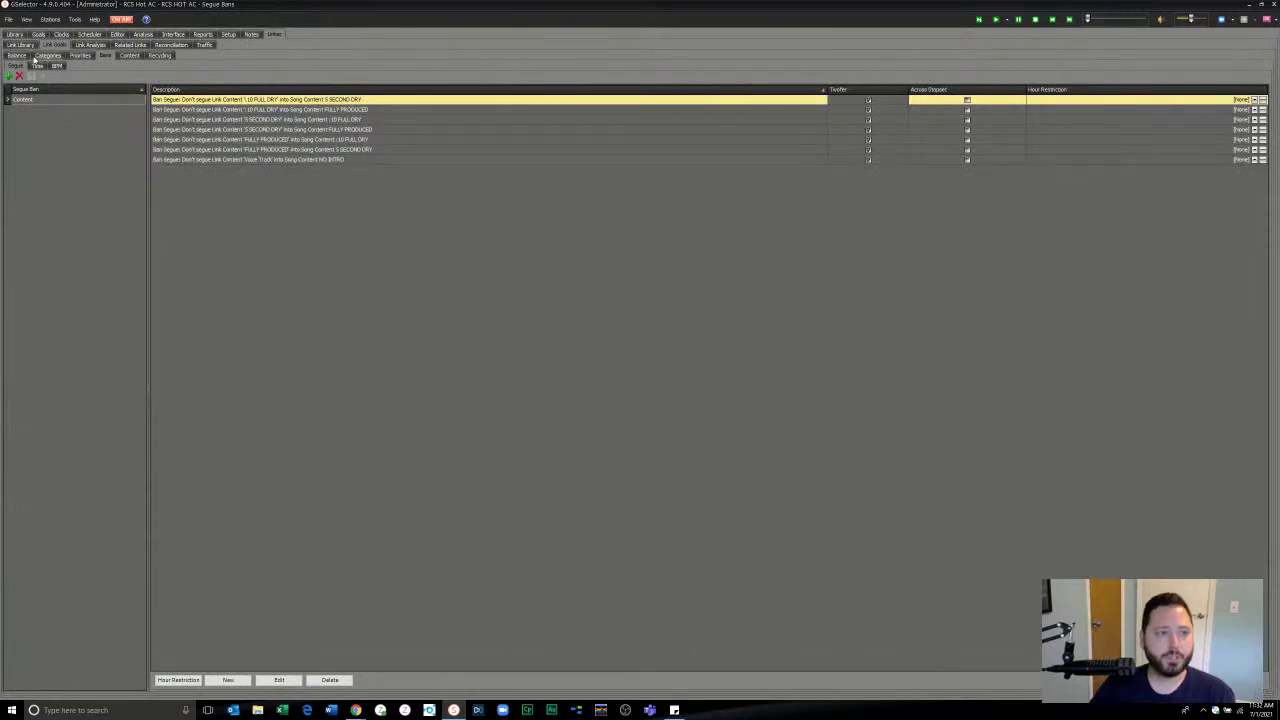
click(129, 45)
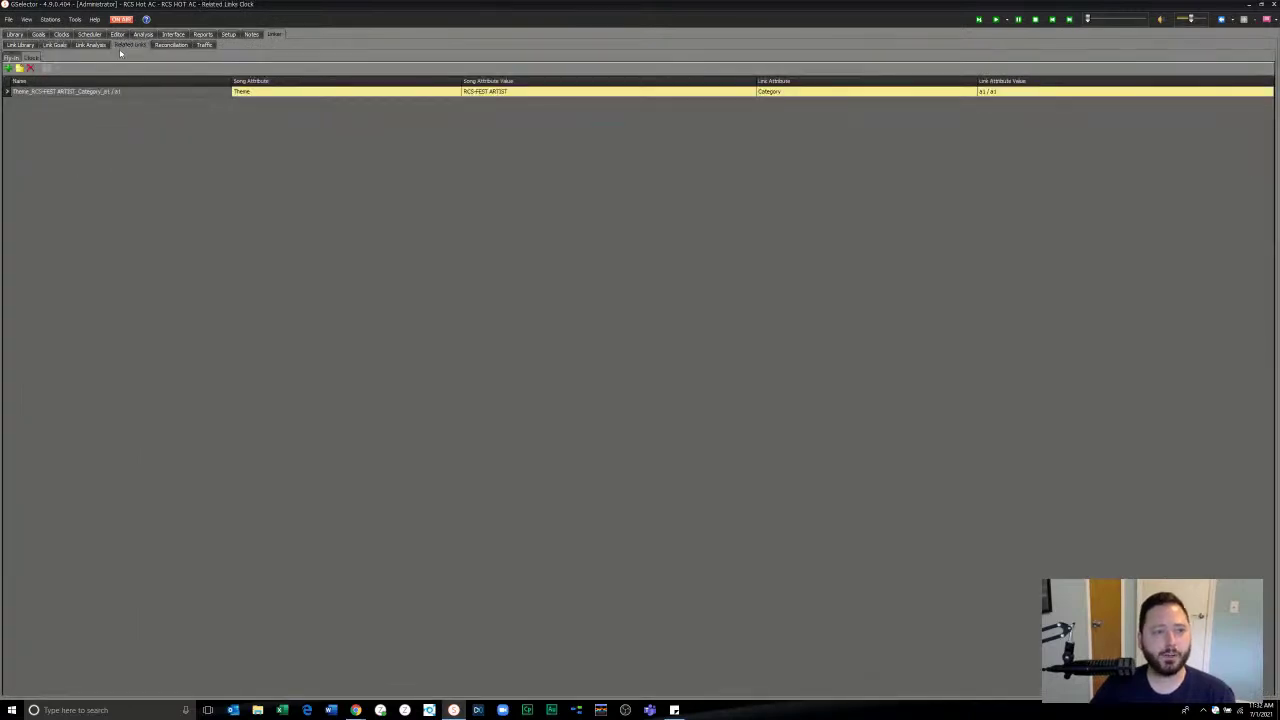
click(11, 57)
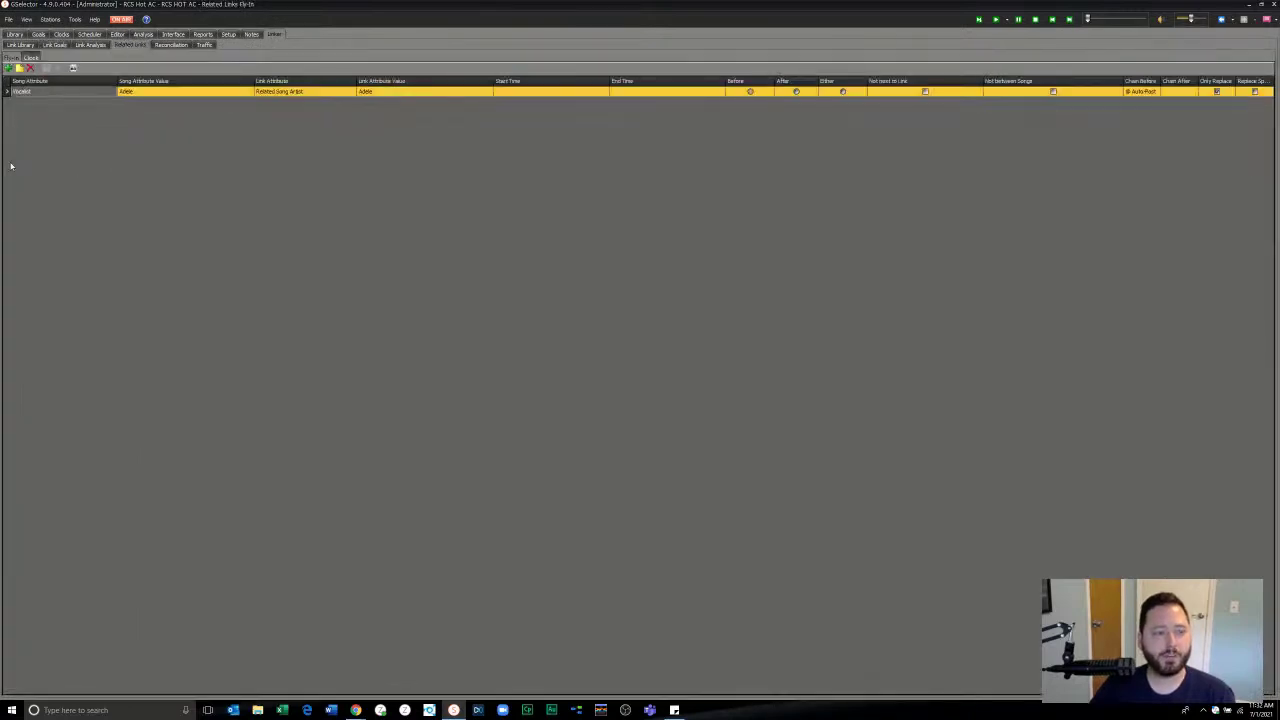
click(8, 67)
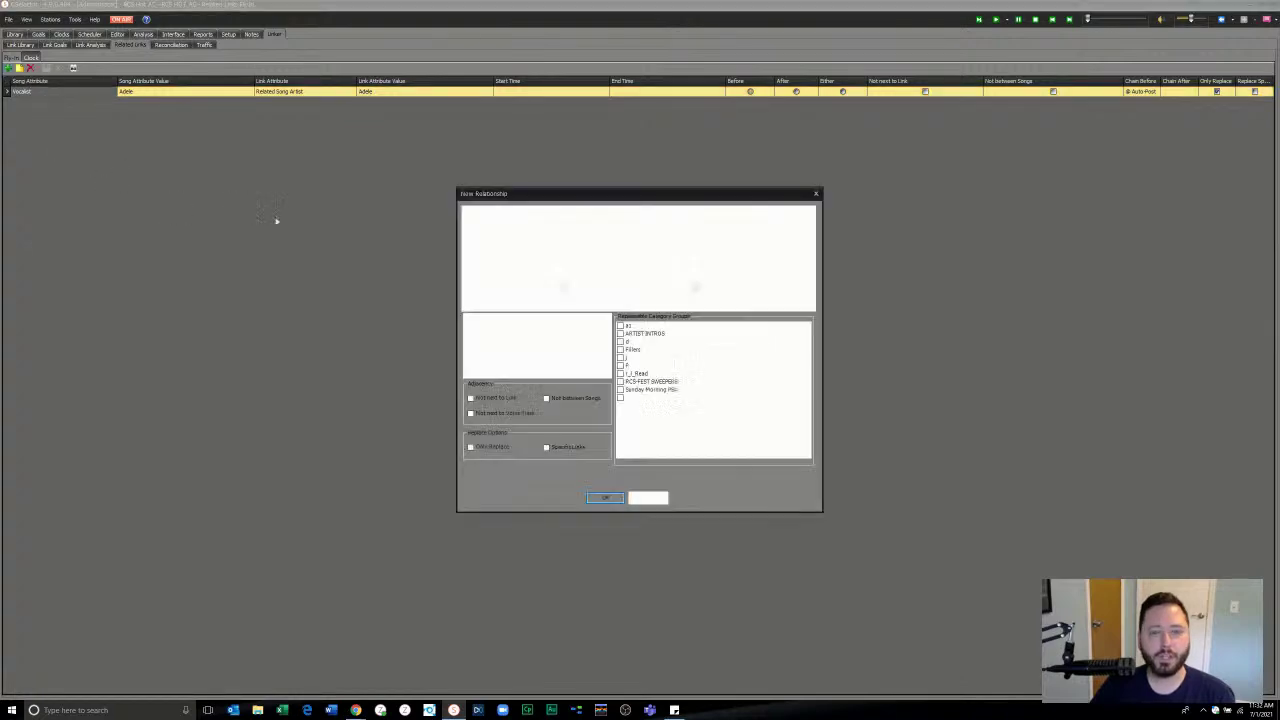
click(547, 223)
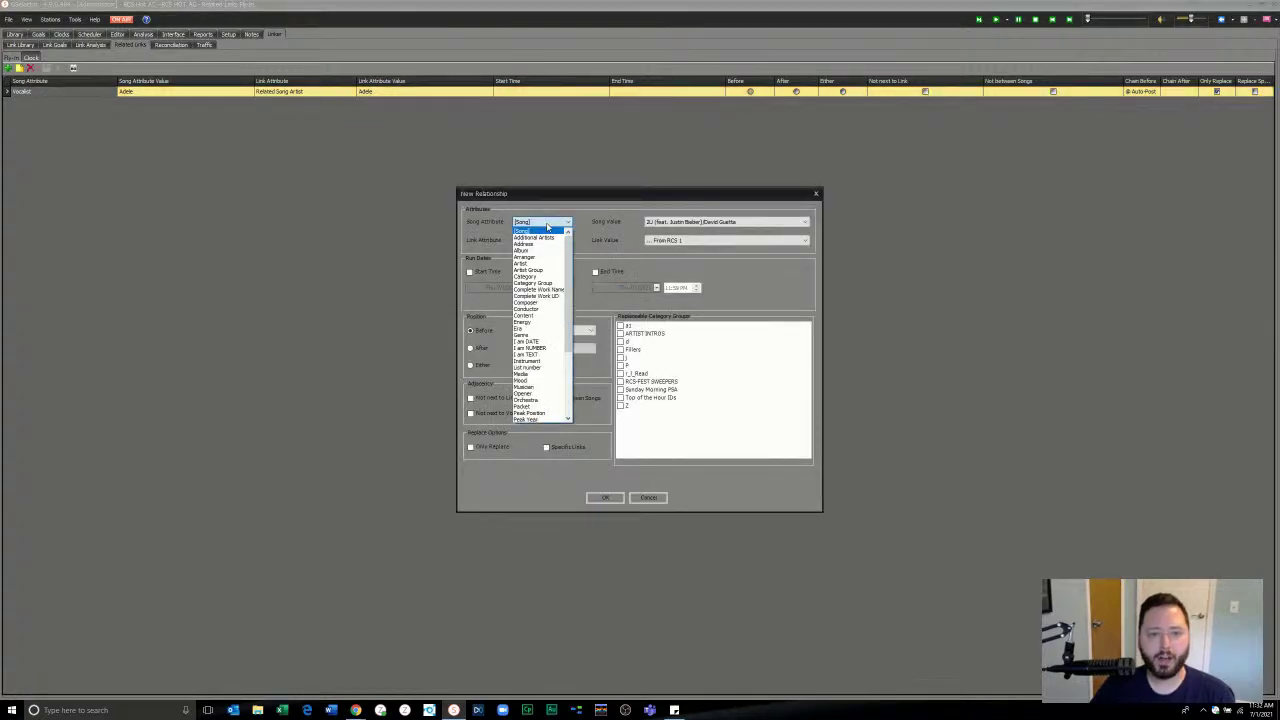
click(690, 222)
scroll(719, 350, down, 13)
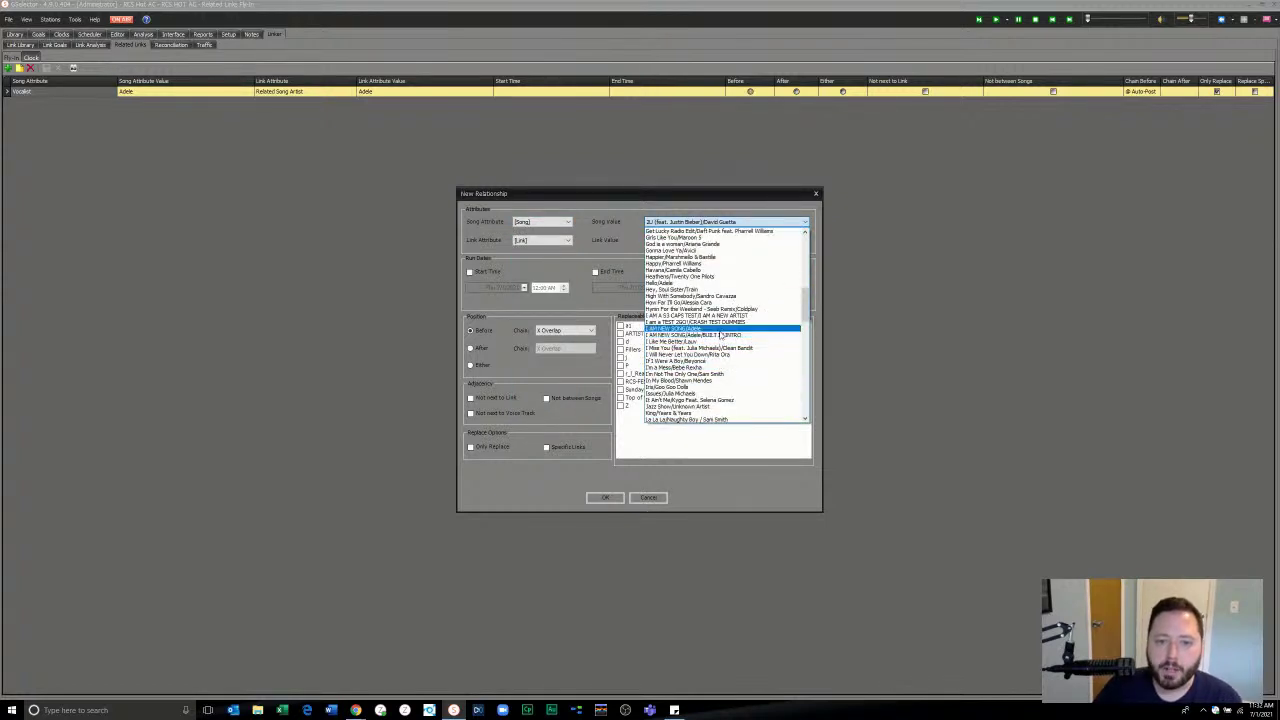
click(721, 330)
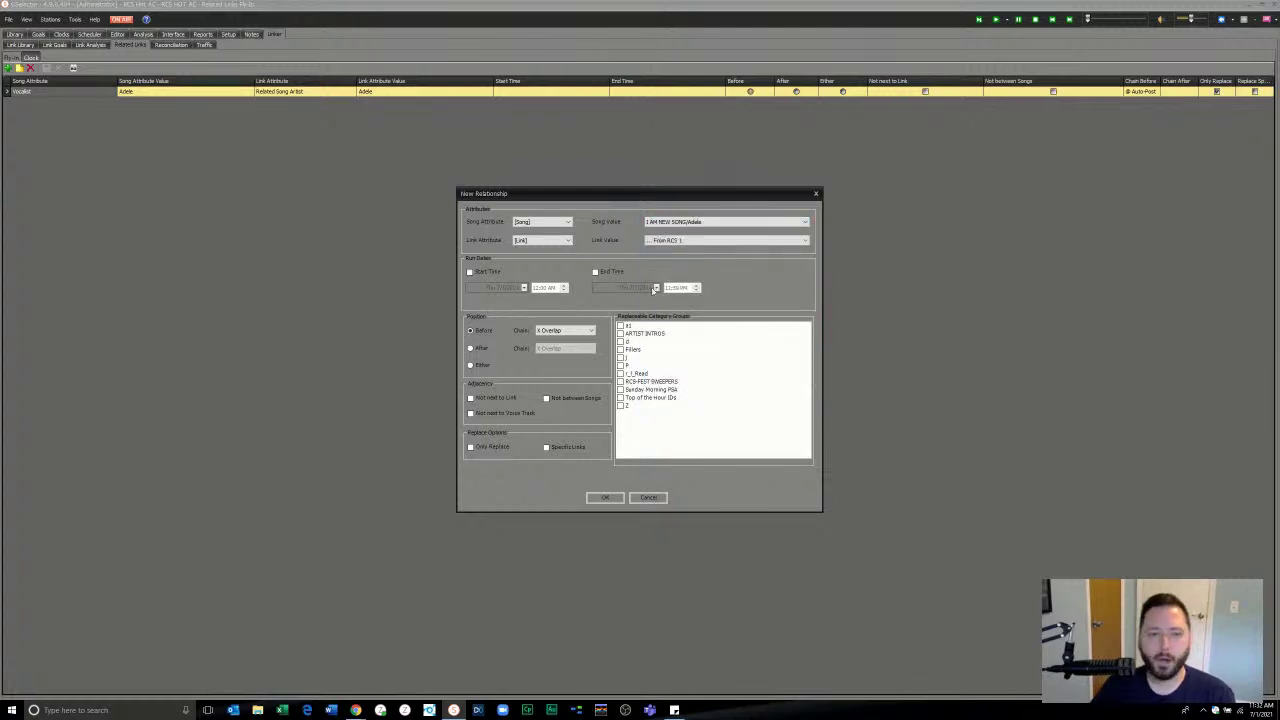
Step: Try giving the new relationship the link value I AM ANEW SONG INTRO and an end date, and discard it
click(725, 241)
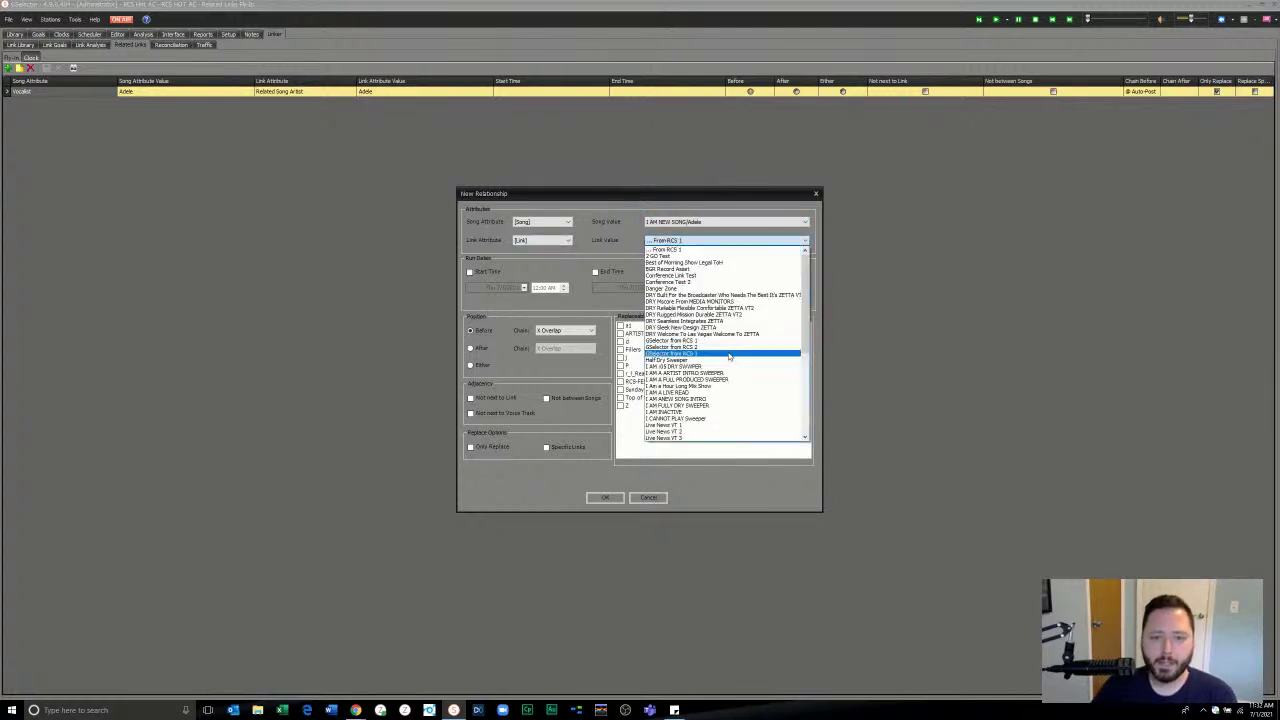
click(711, 400)
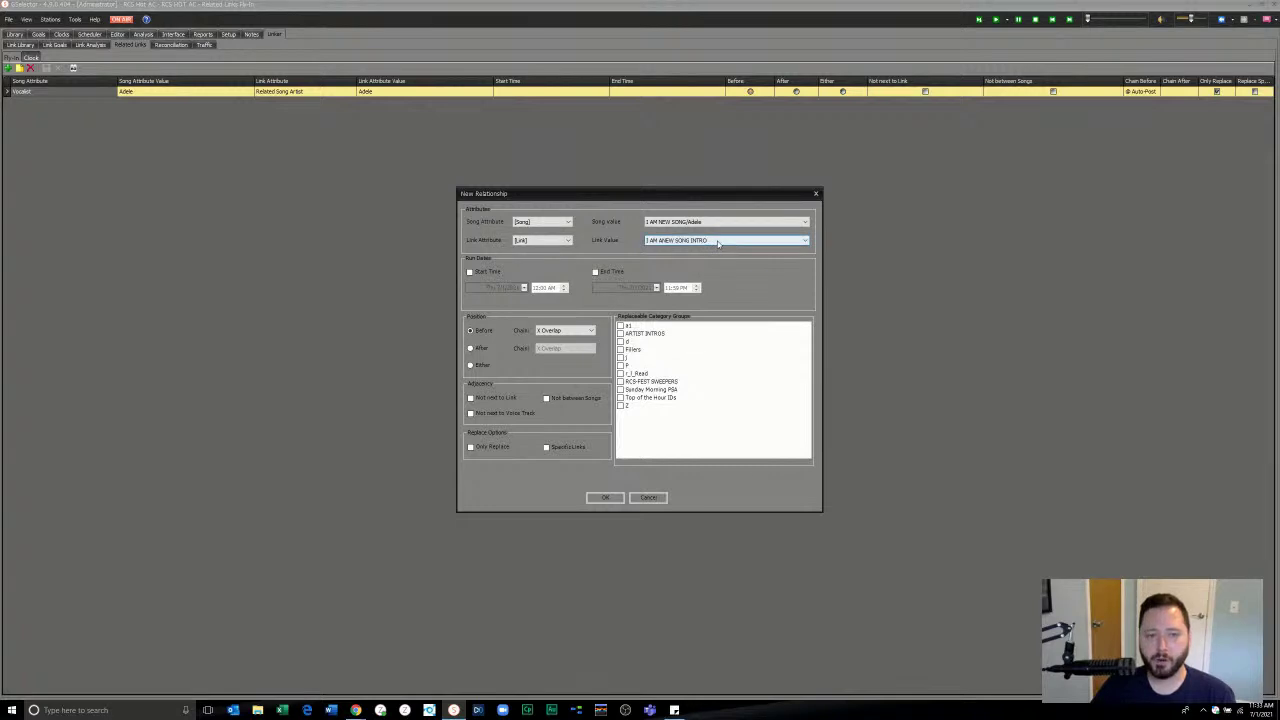
click(595, 271)
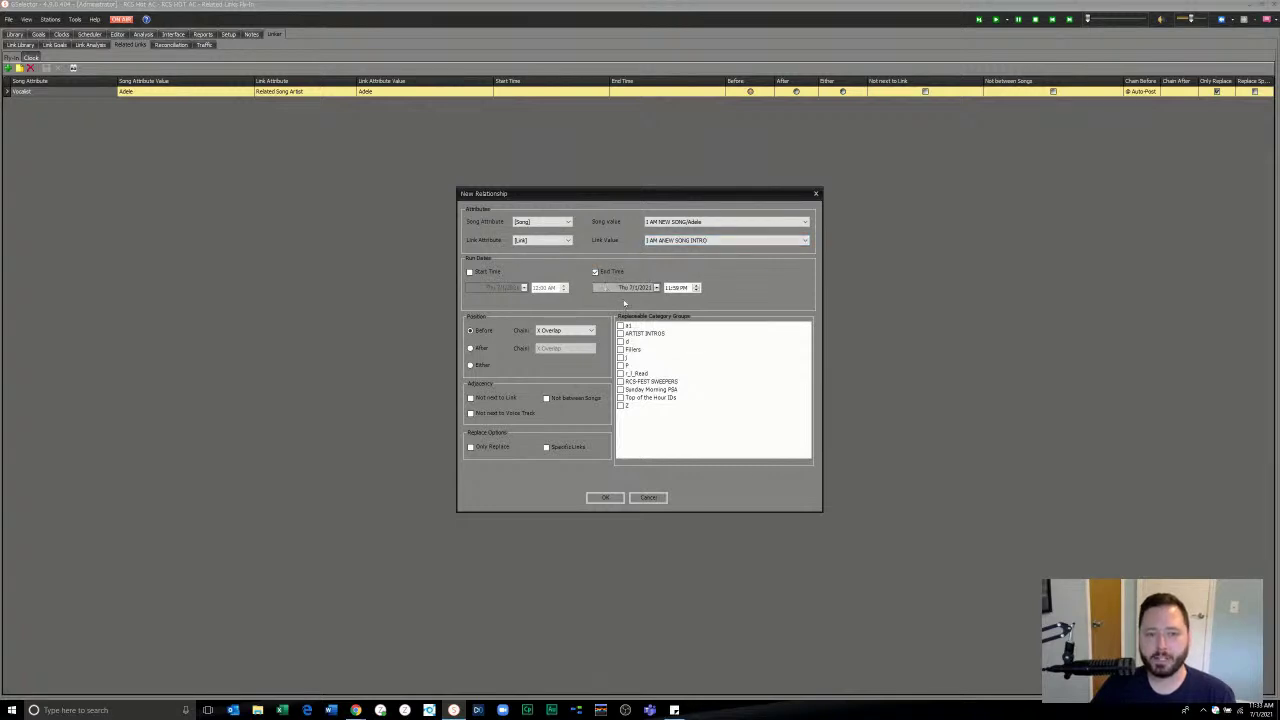
click(656, 287)
click(714, 309)
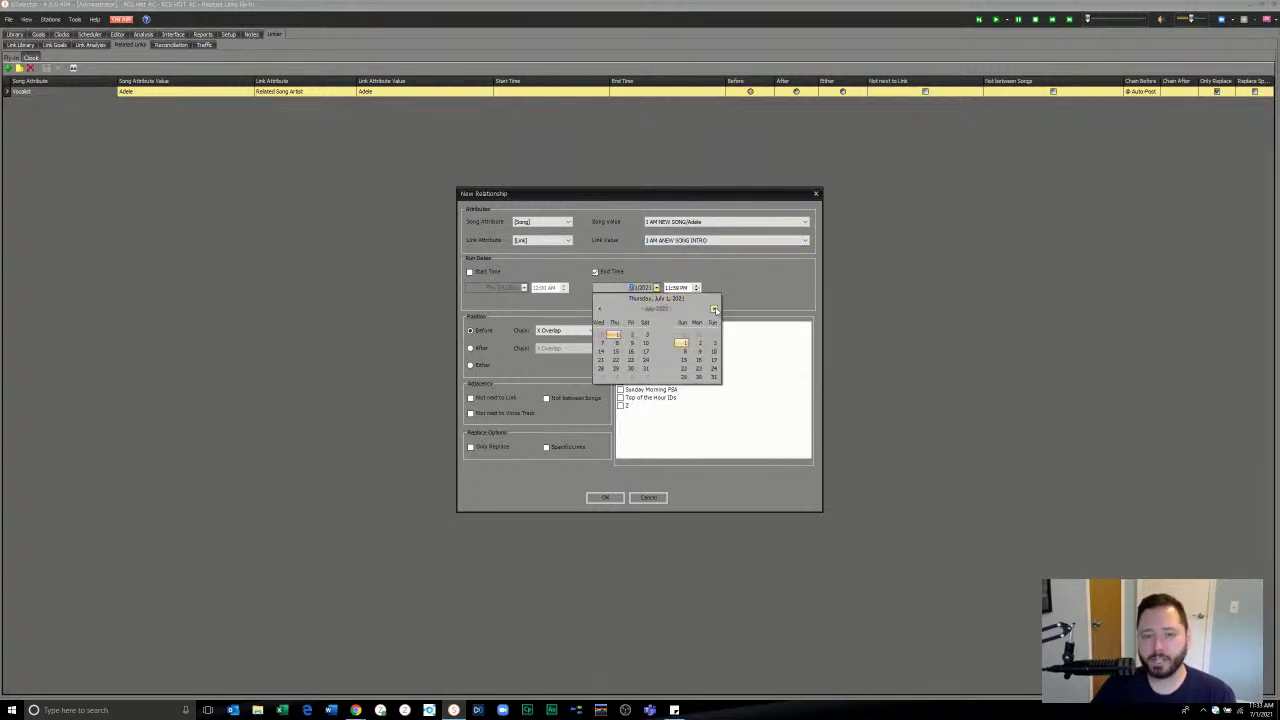
click(689, 367)
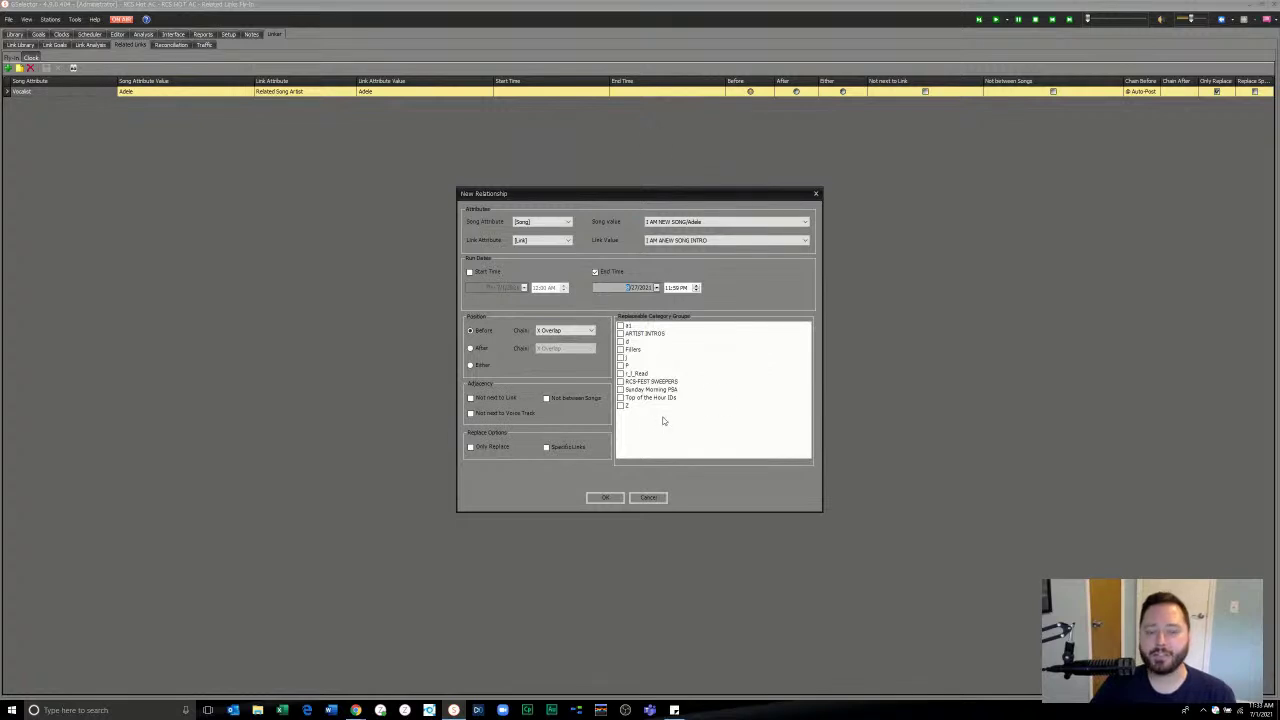
click(648, 497)
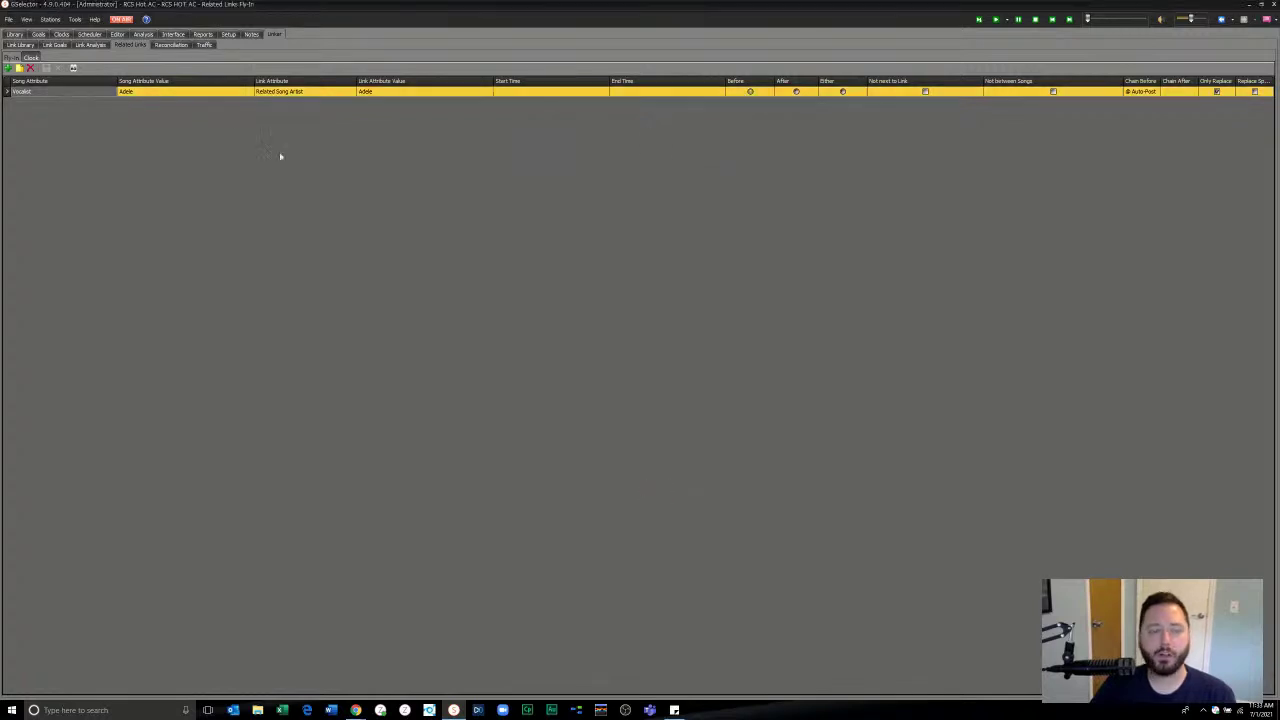
Step: Try setting the song category of element 17 in clock A to NEW MUSIC, and return to the related links without saving
click(61, 34)
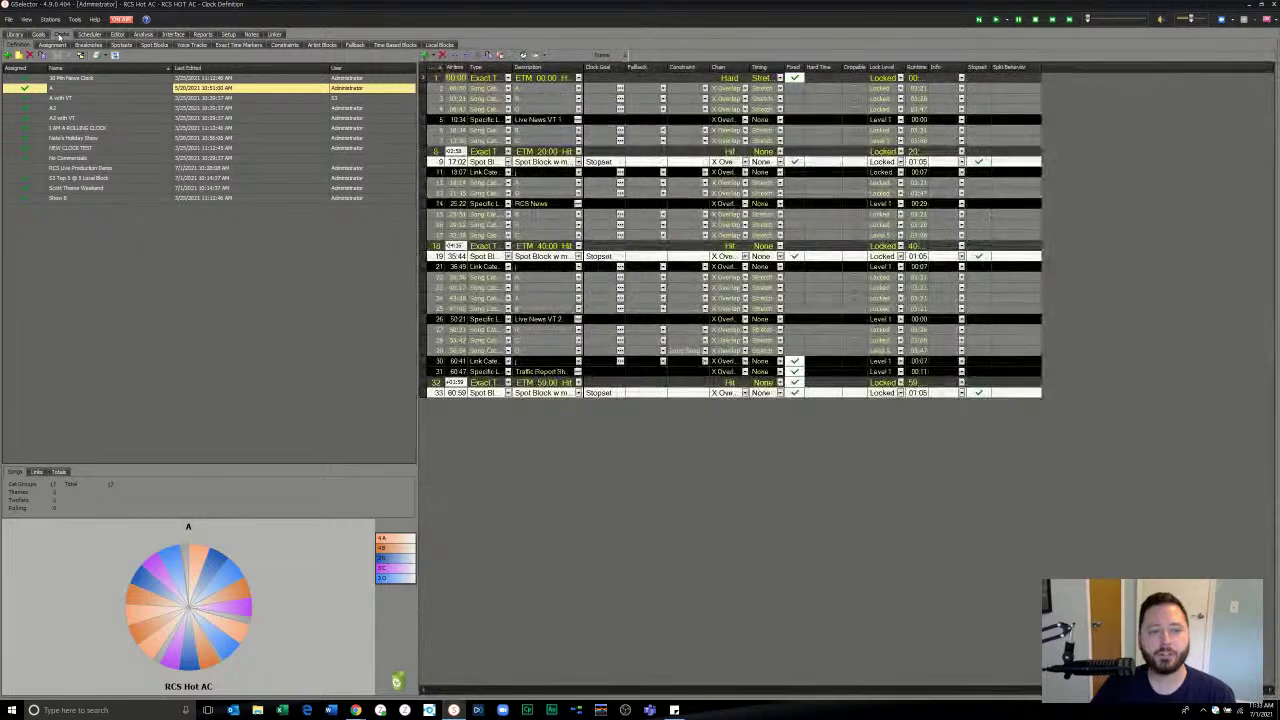
click(578, 235)
click(578, 235)
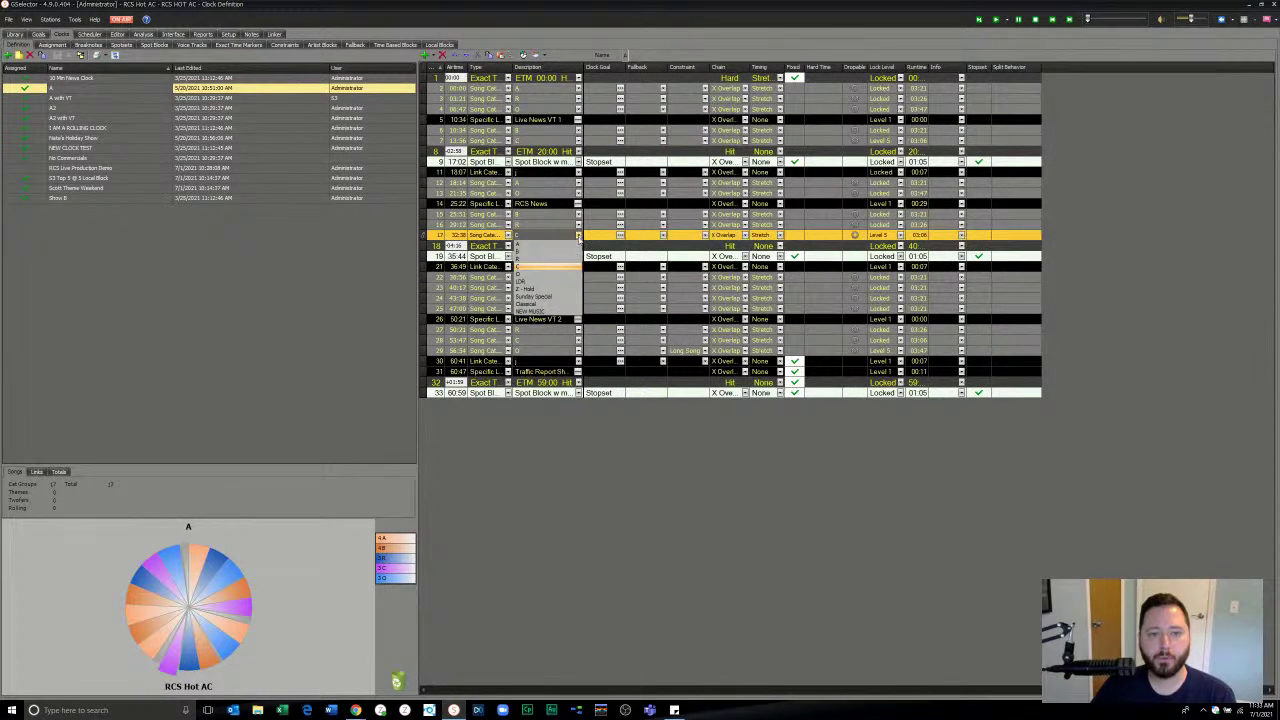
click(550, 311)
click(493, 203)
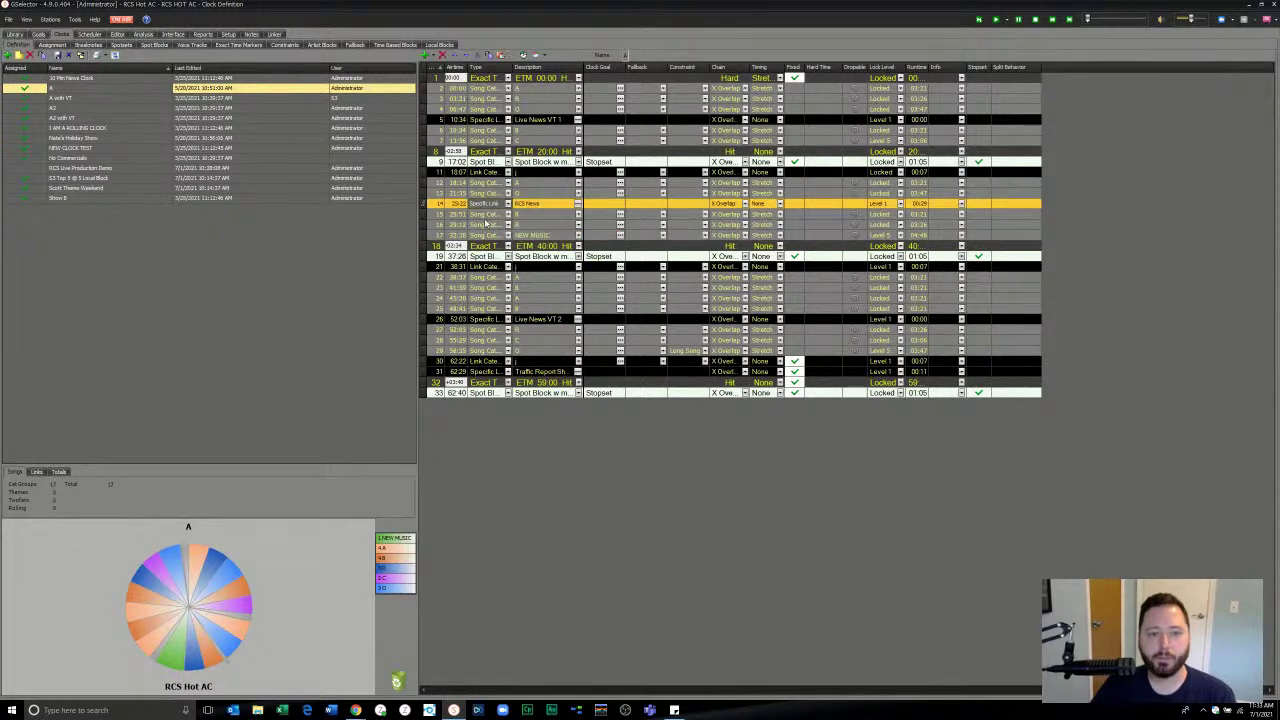
click(542, 235)
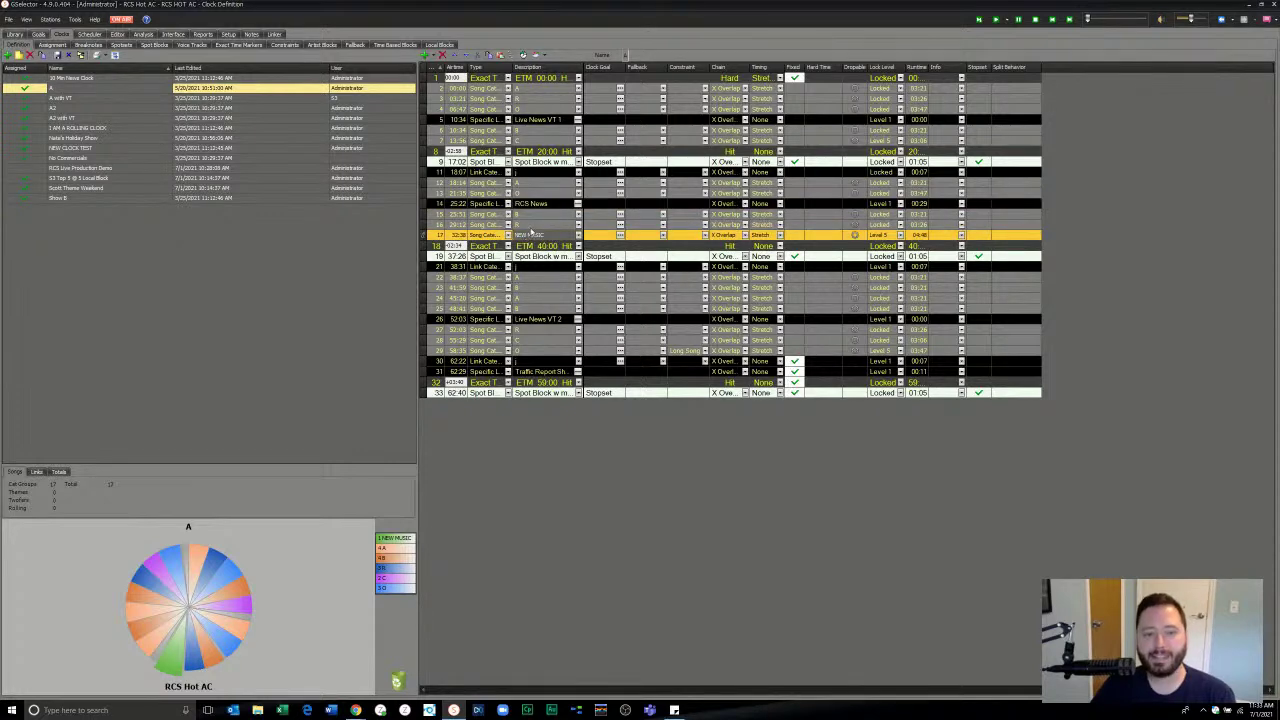
click(533, 231)
click(537, 236)
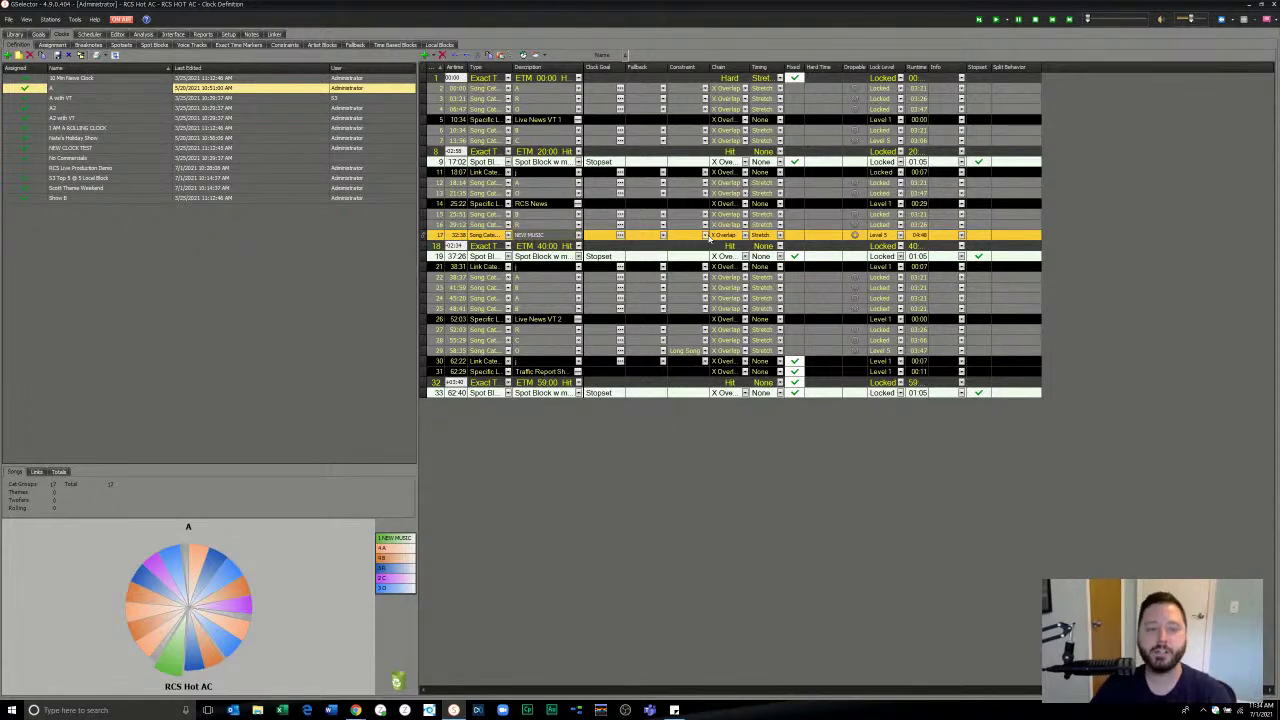
click(282, 35)
click(678, 366)
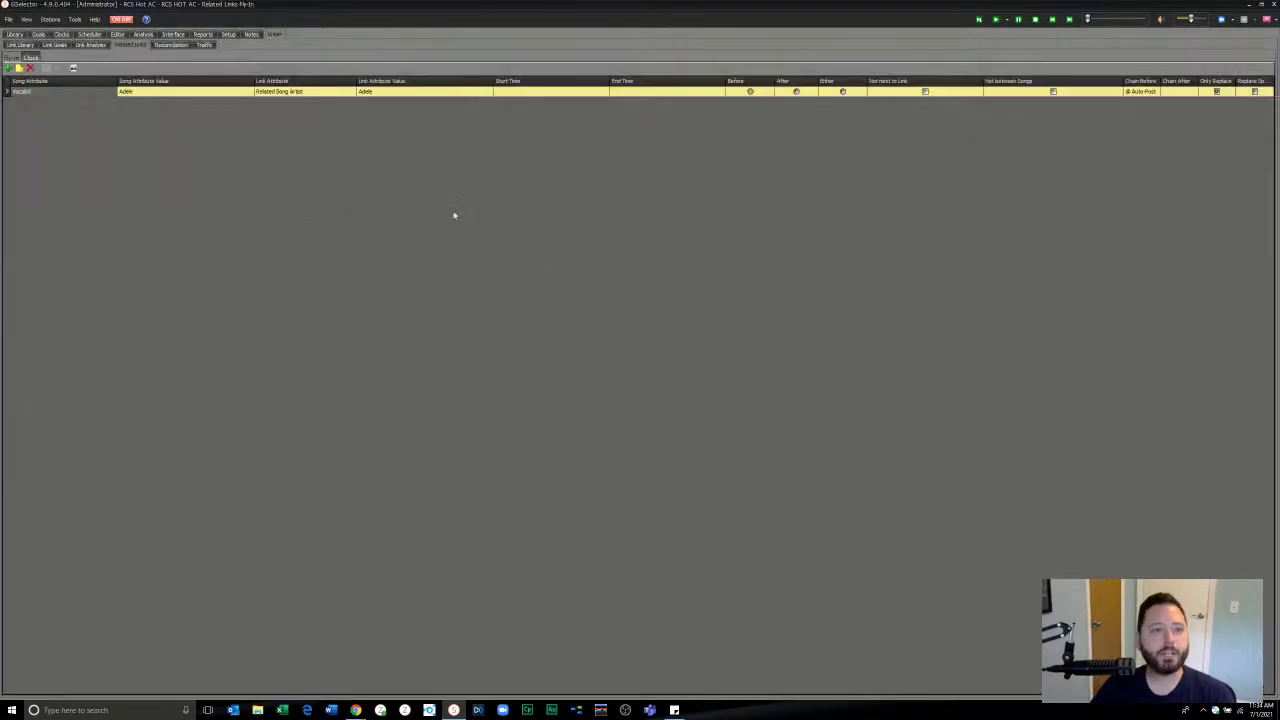
Step: Try changing the Adele vocalist relationship's link attribute to Category with the link value AI / ARTIST INTROS
click(141, 93)
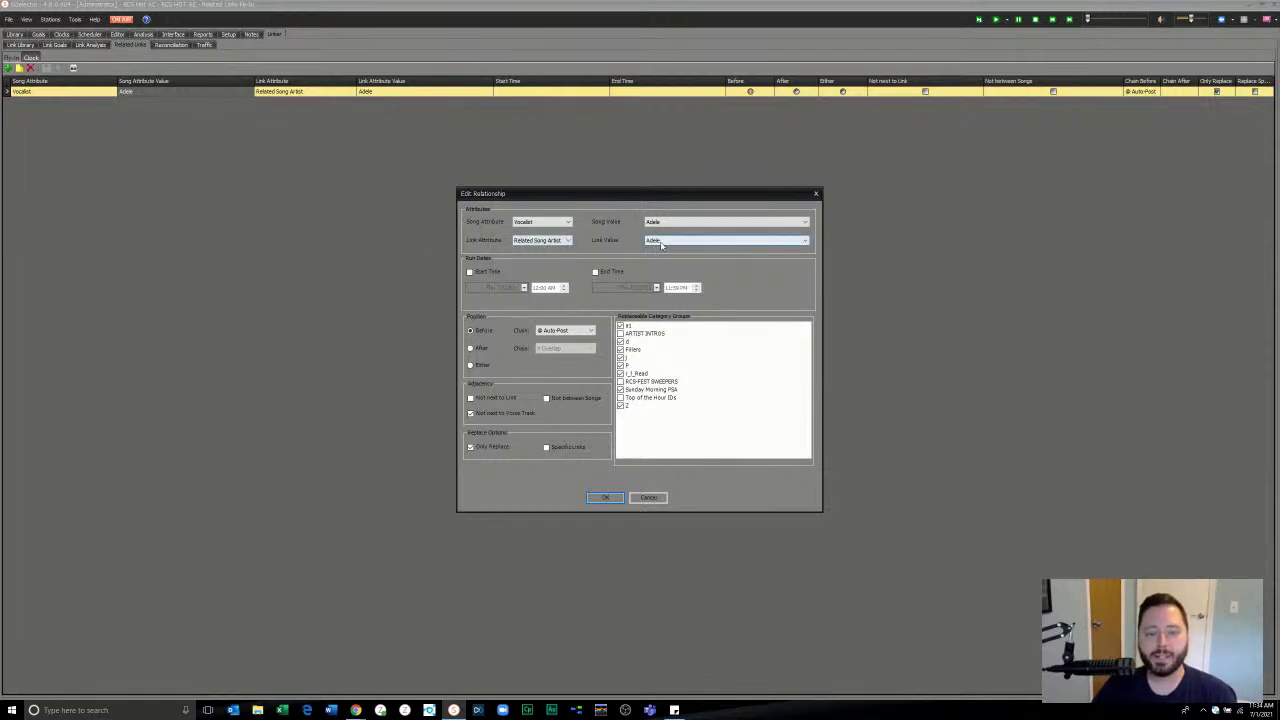
click(540, 241)
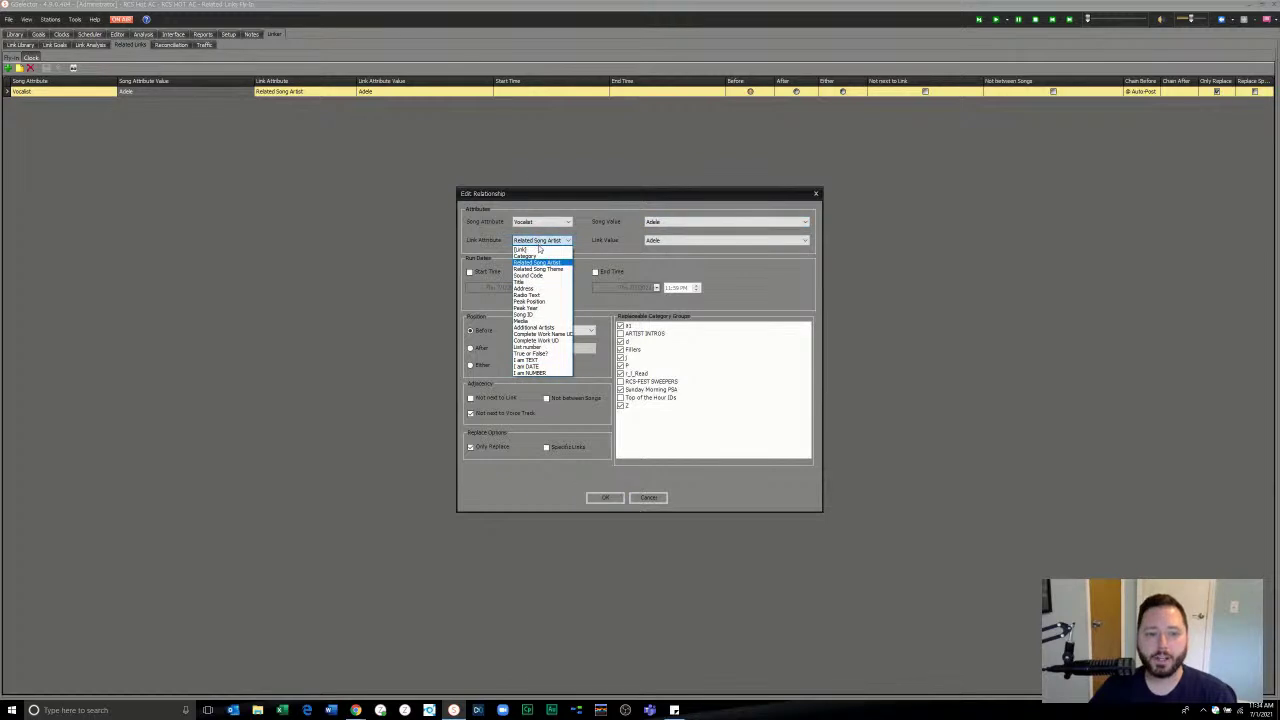
click(525, 256)
click(662, 241)
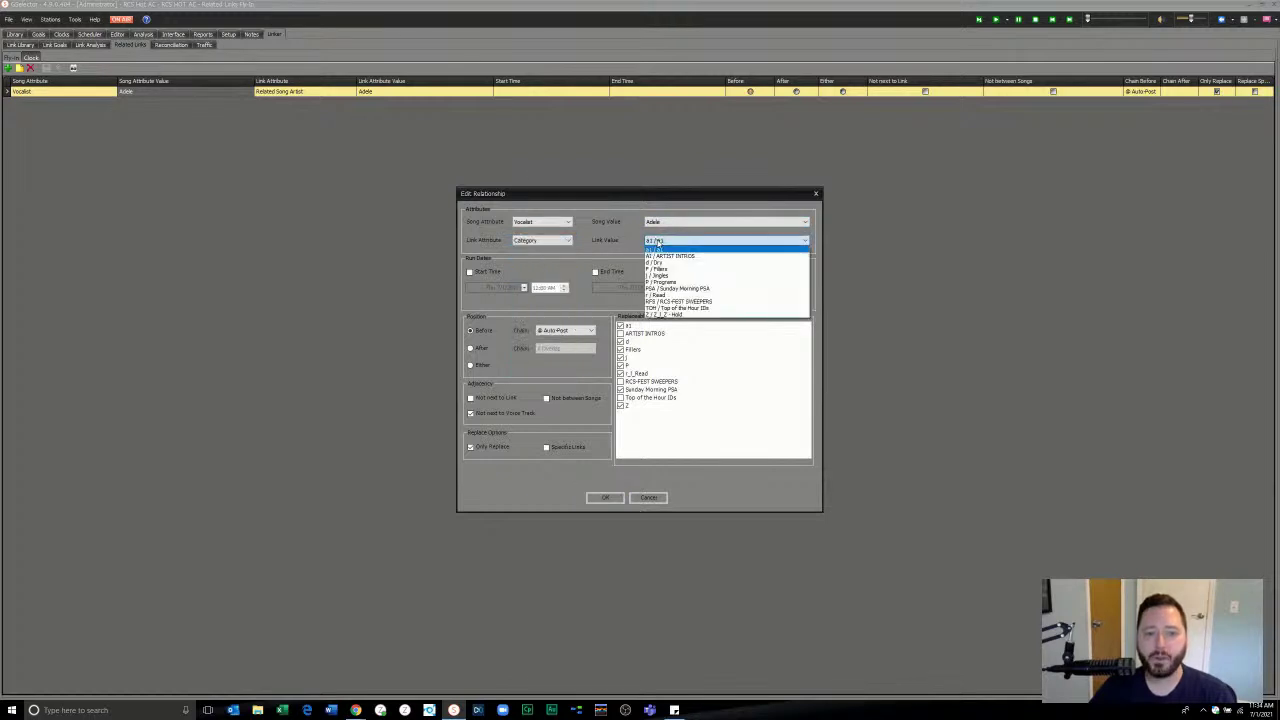
click(716, 257)
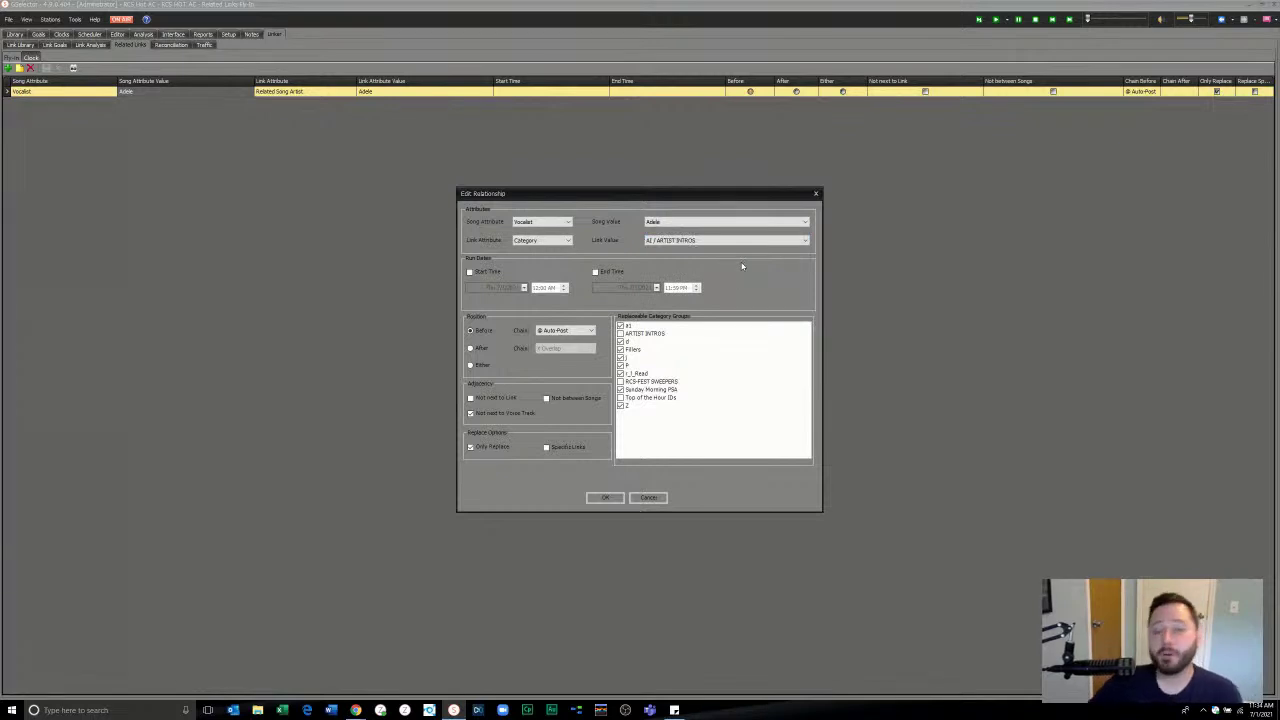
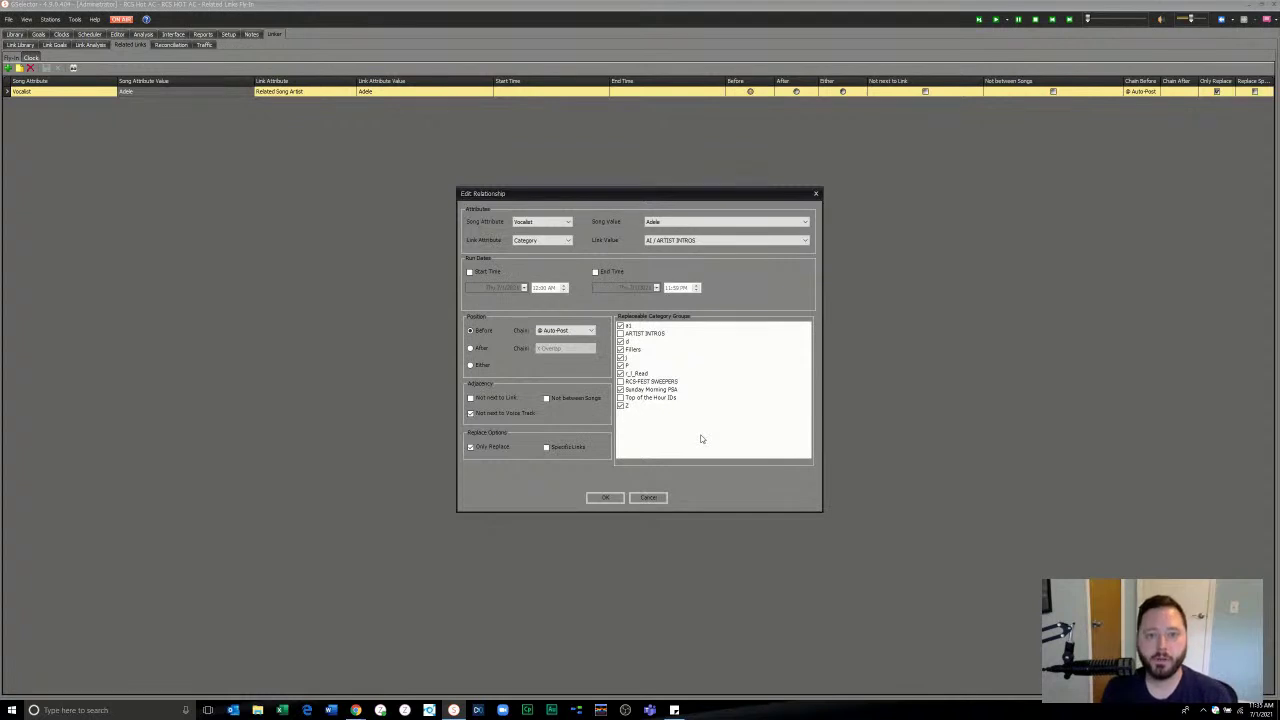
Step: Try changing the relationship's song attribute to [Song], review the available link attributes and discard the edit
click(538, 223)
scroll(538, 300, up, 5)
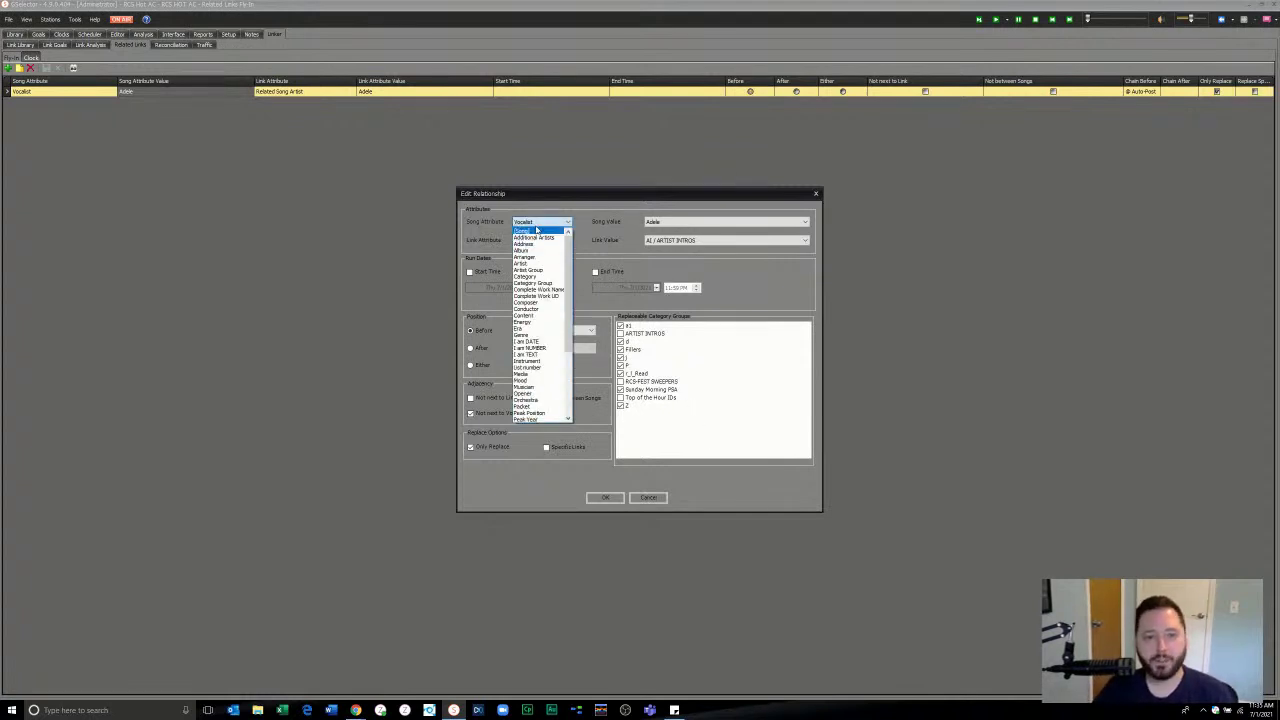
click(536, 230)
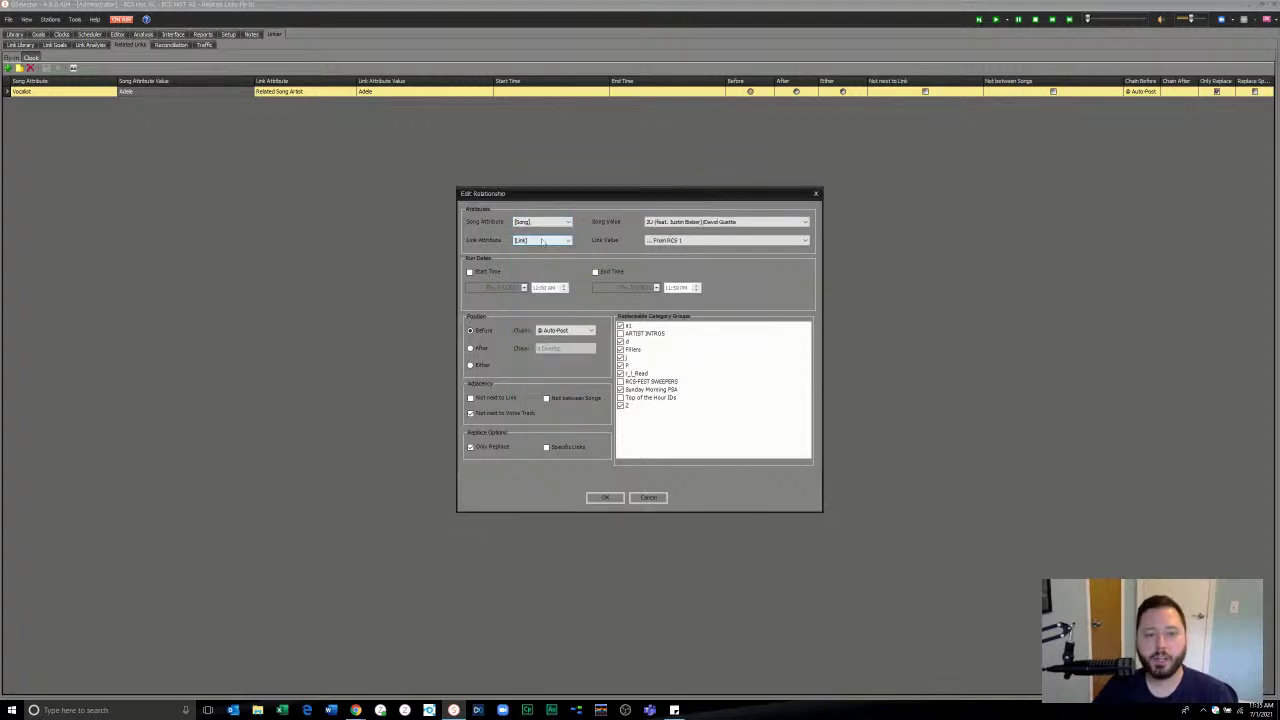
click(540, 240)
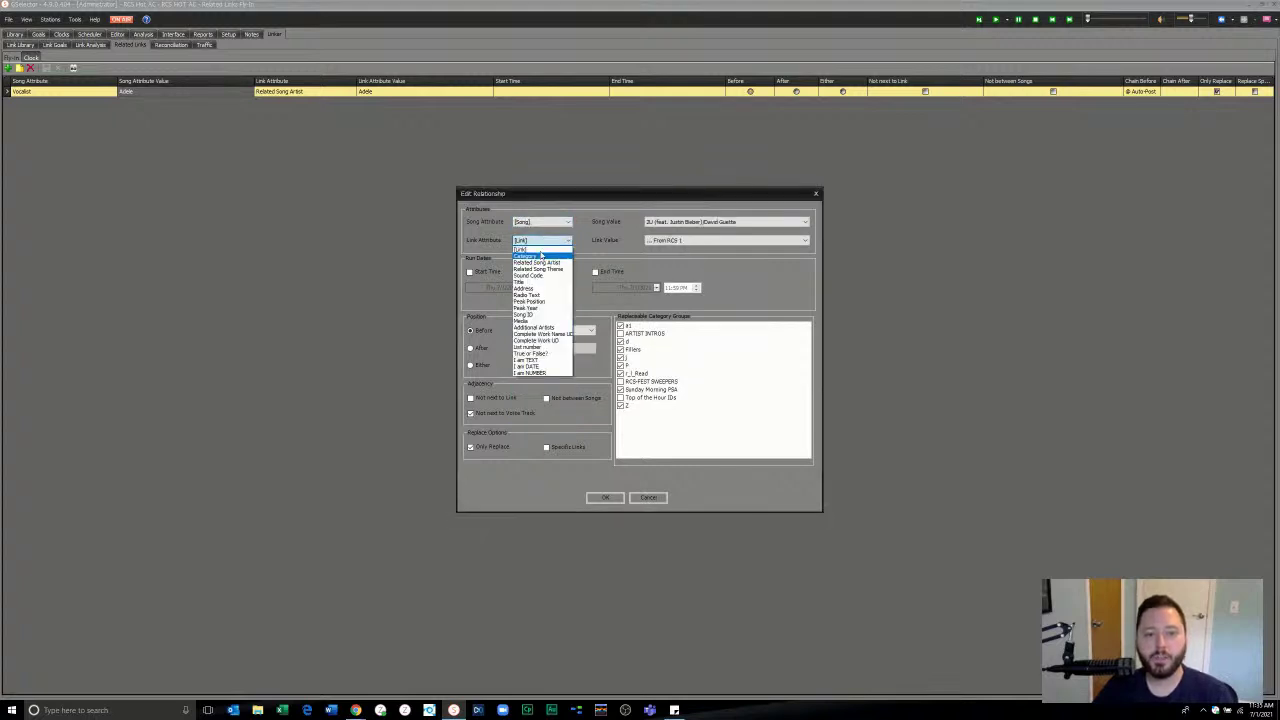
click(599, 250)
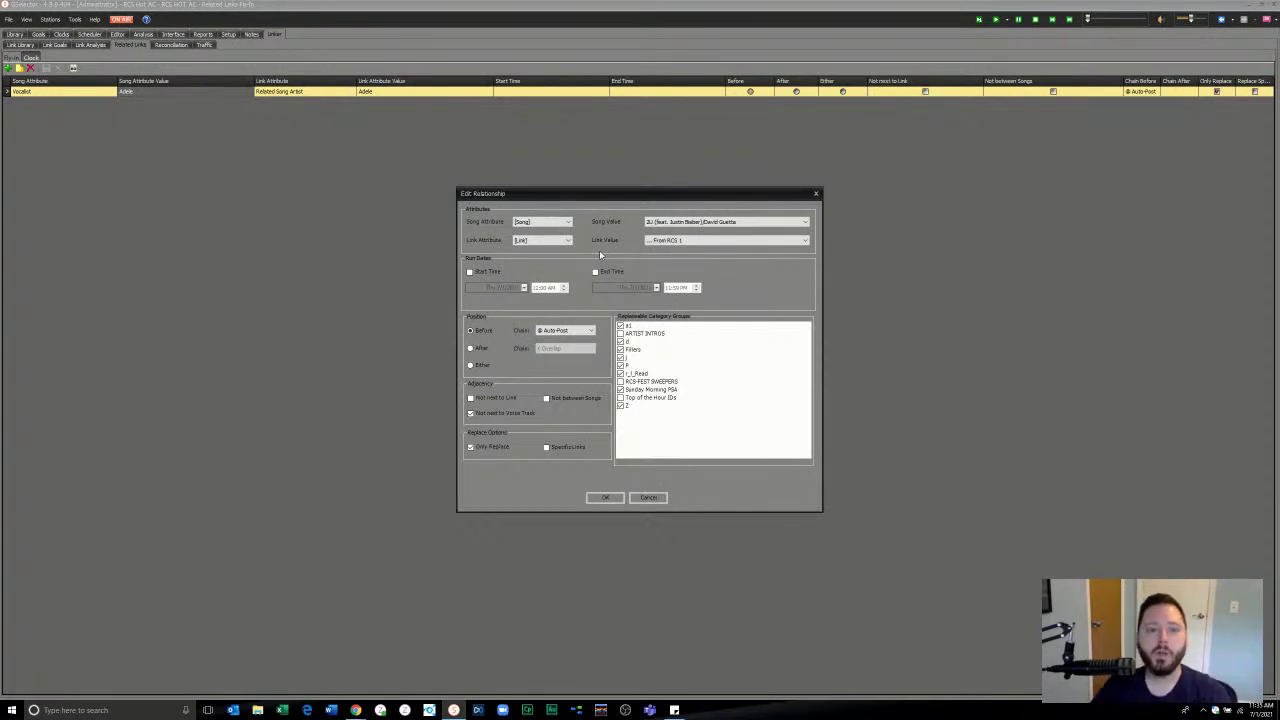
click(638, 492)
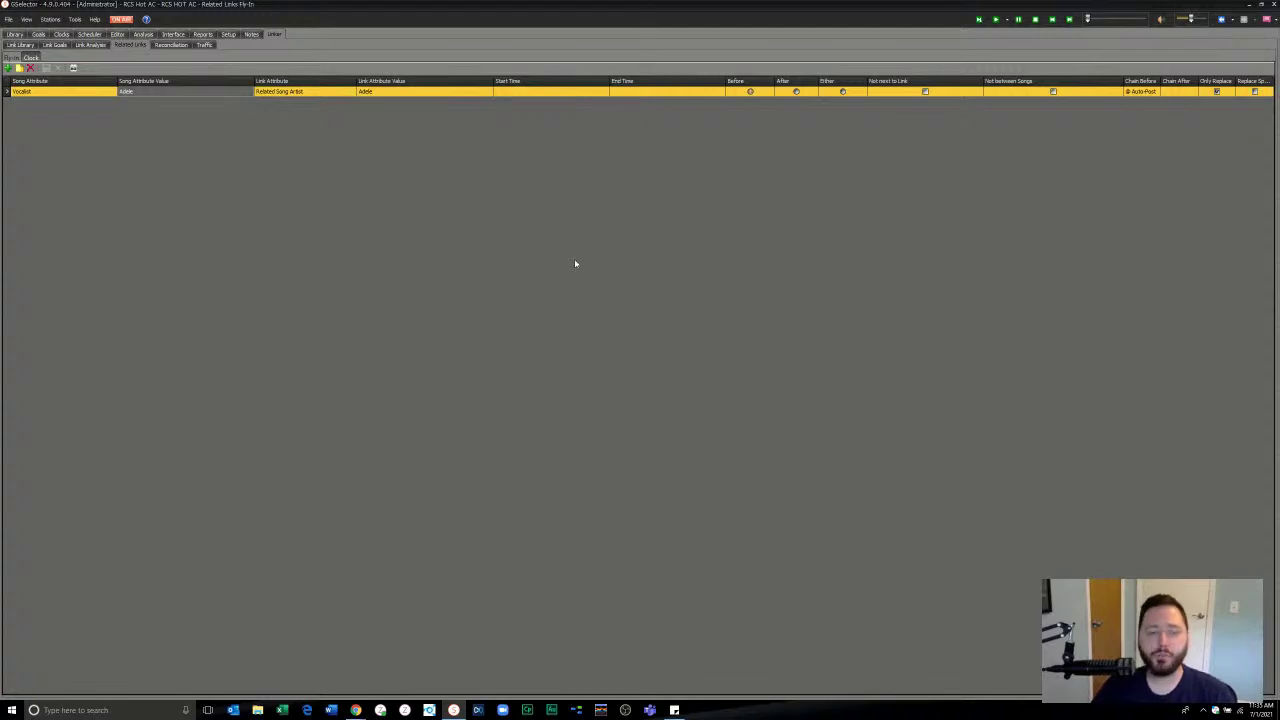
Step: In the link attribute balance goals, color the Content values FULLY PRODUCED dark green and 5 SECOND DRY light green
click(48, 45)
click(17, 55)
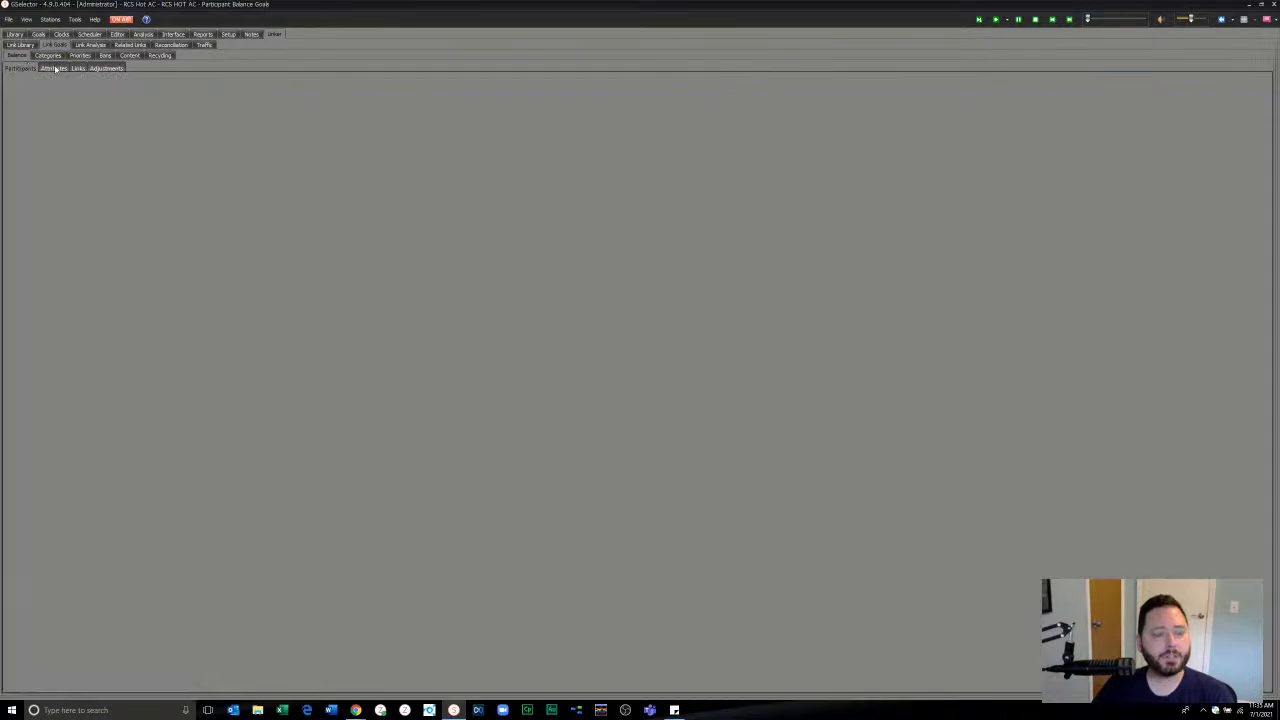
click(20, 138)
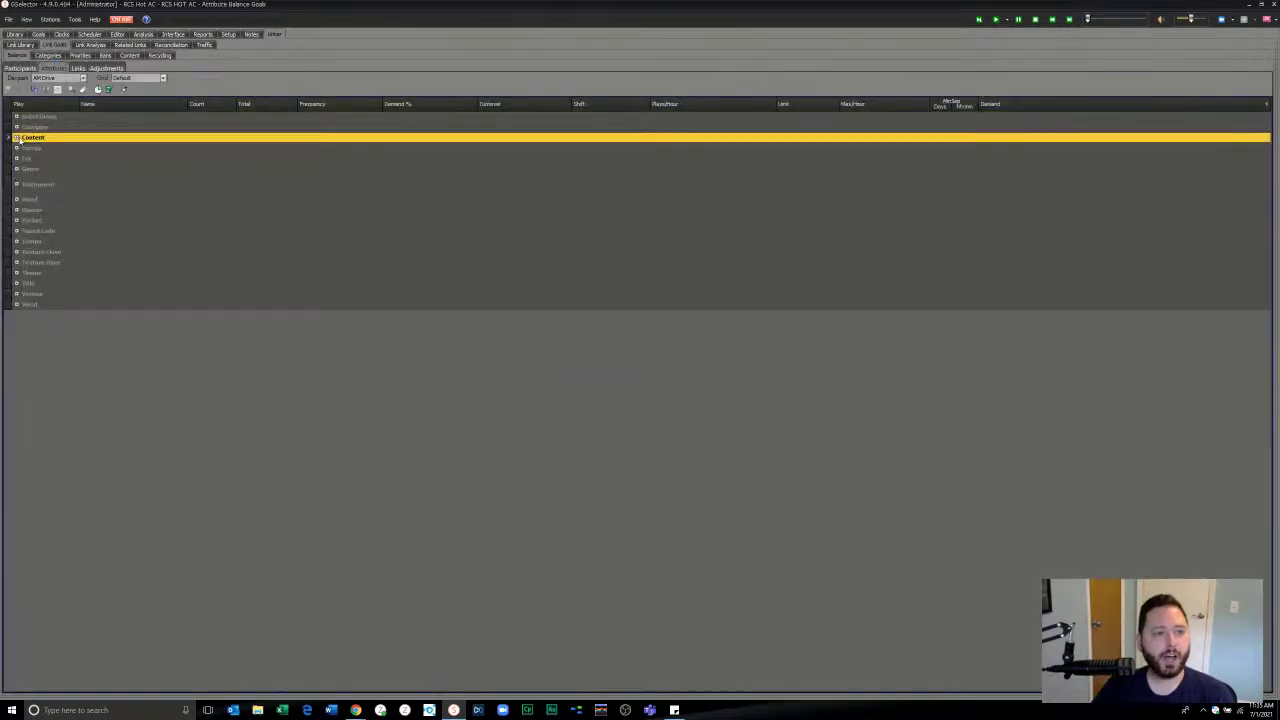
click(16, 137)
click(152, 159)
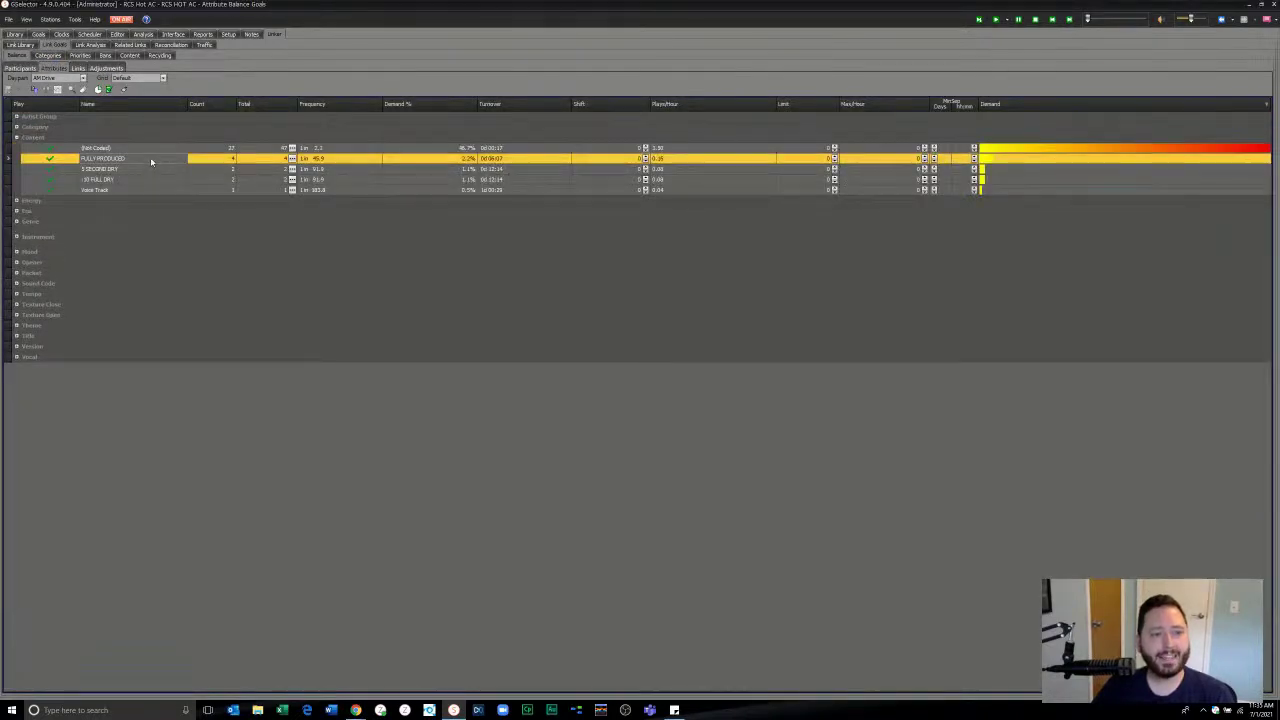
click(150, 157)
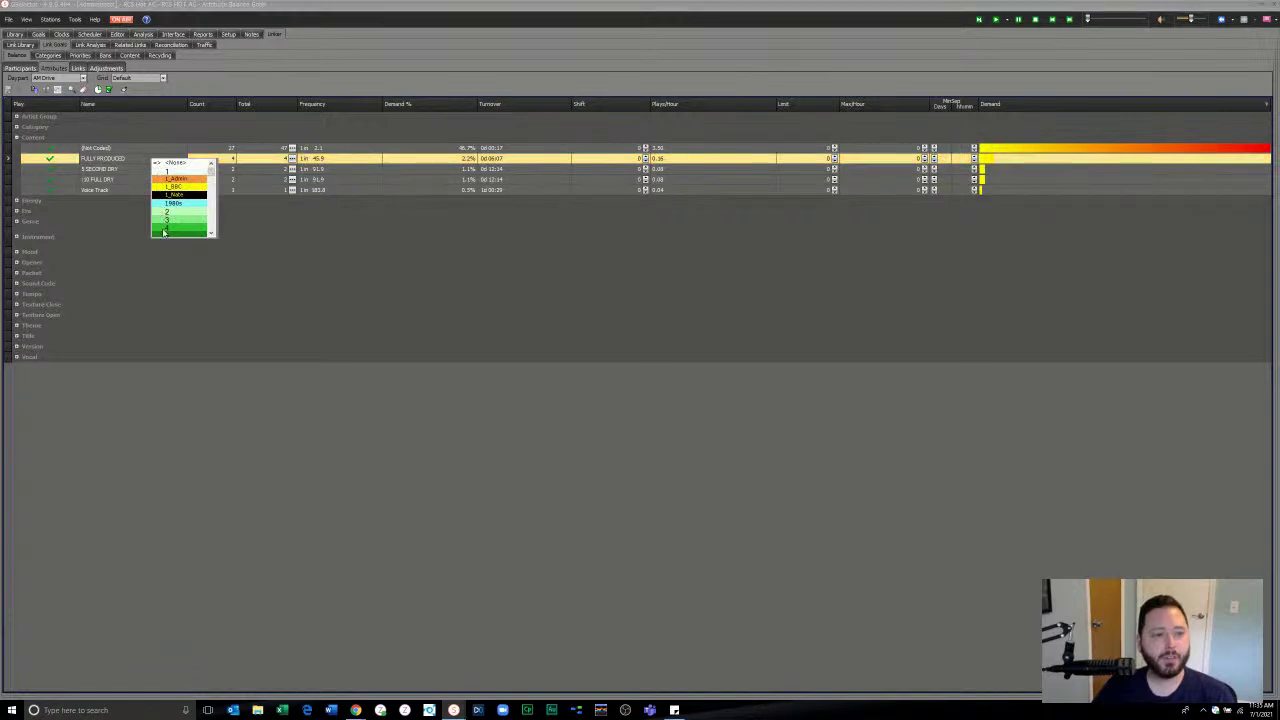
click(165, 232)
click(145, 169)
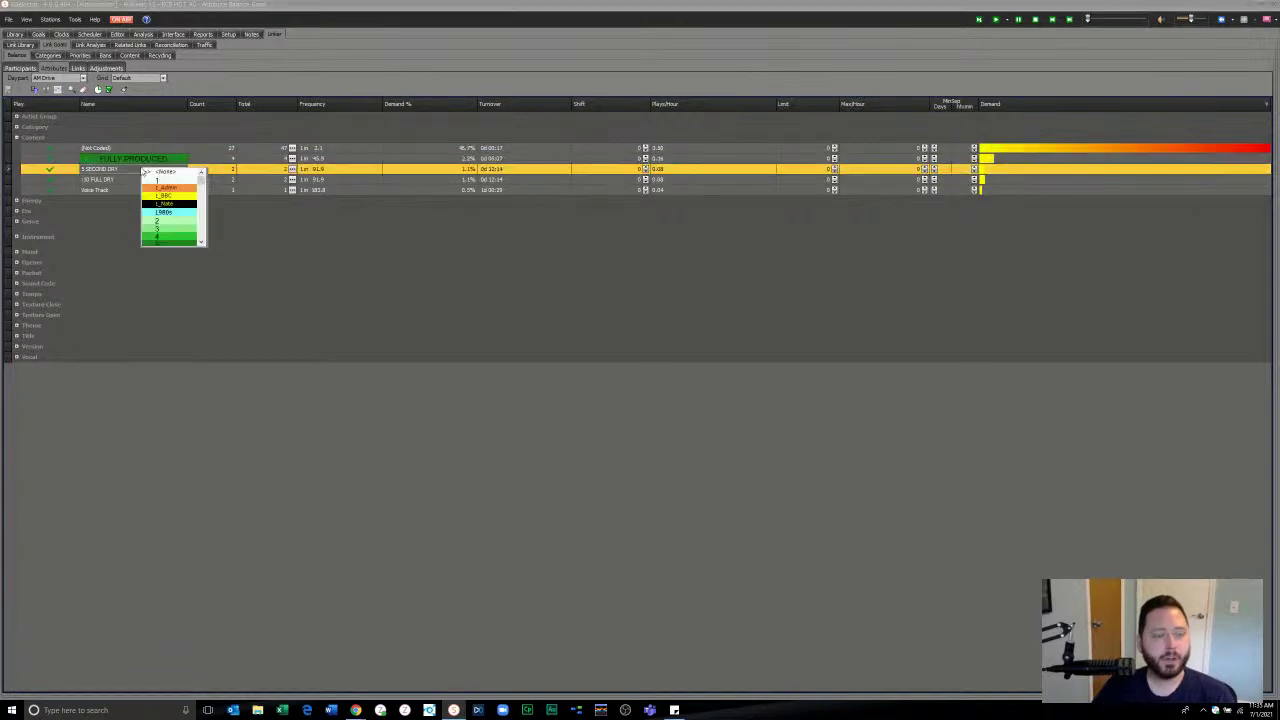
click(151, 233)
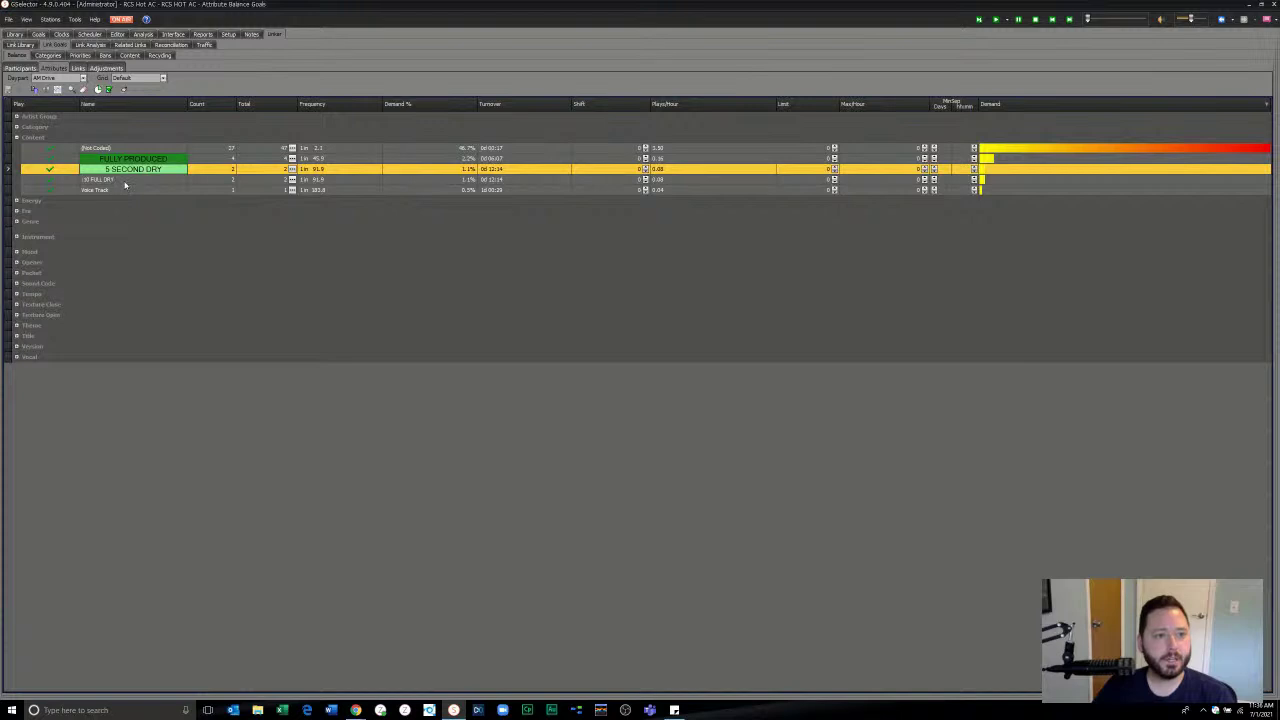
Step: Color the Content value 10 FULL DRY light green in the link attribute balance goals
click(127, 180)
click(128, 181)
click(138, 243)
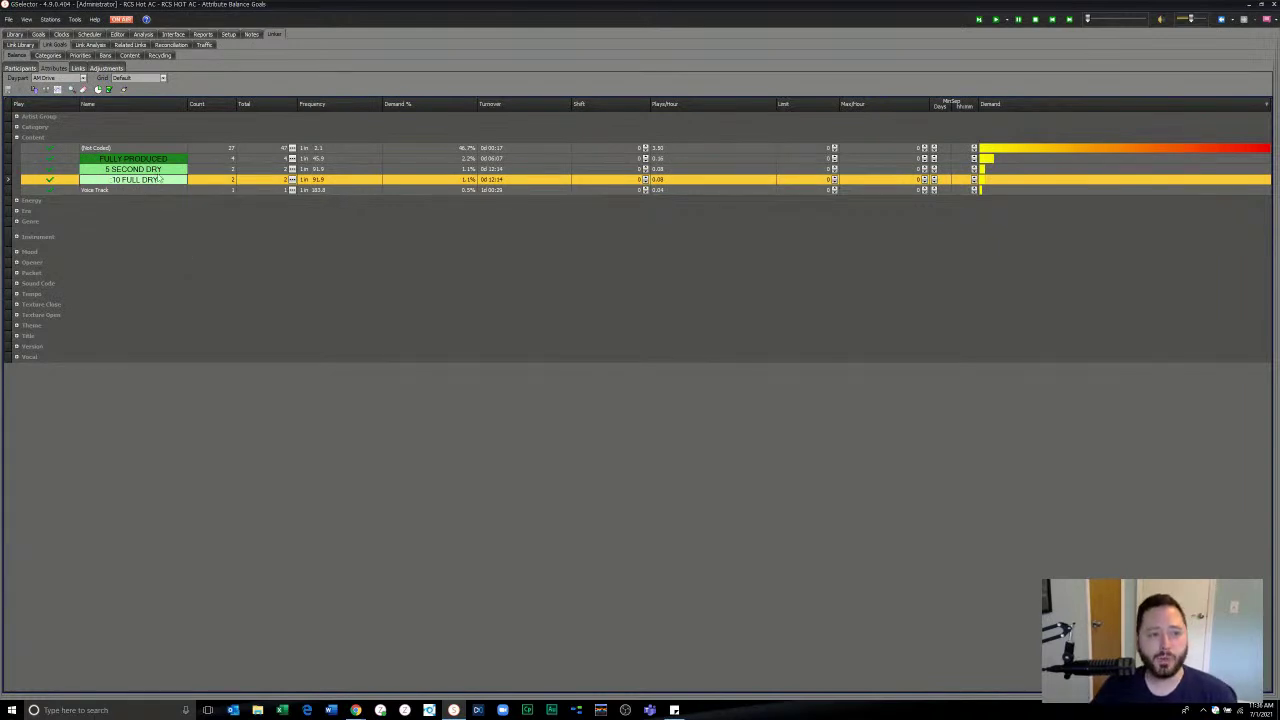
Step: Examine the minimum separation time for the 10 FULL DRY content value and for the links RCS News and I AM ANEW SONG INTRO
double_click(962, 179)
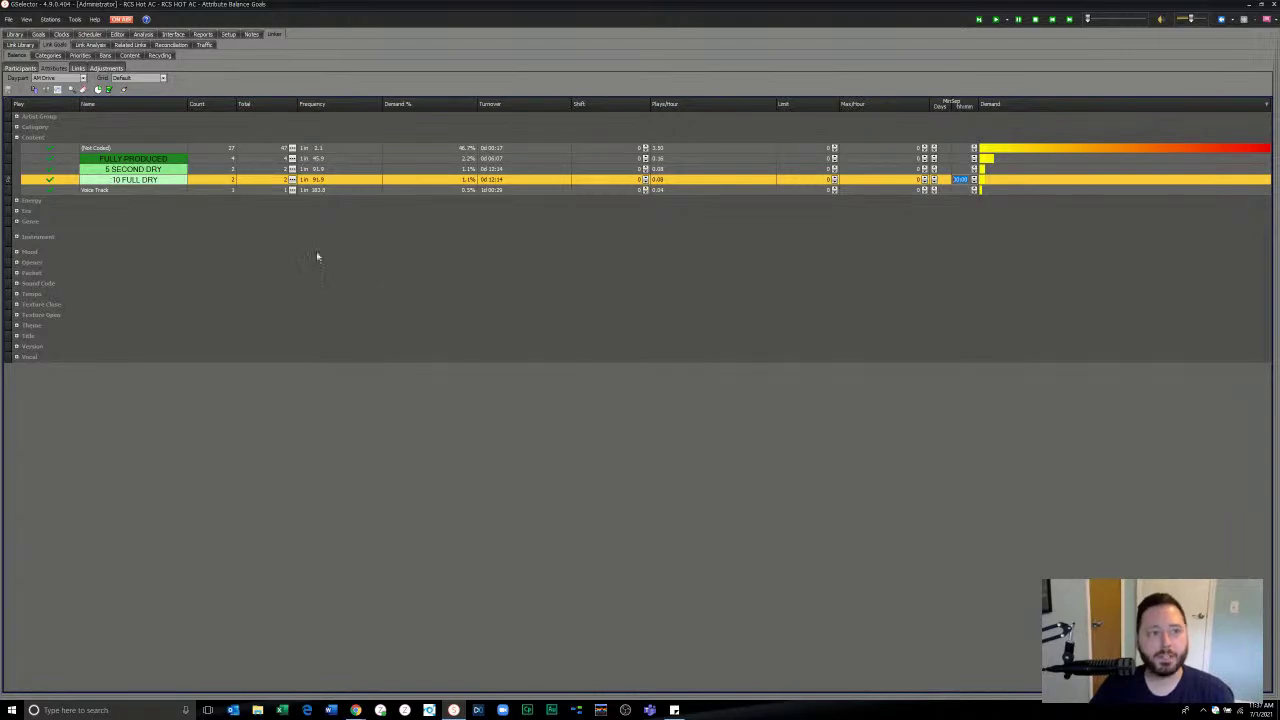
click(78, 67)
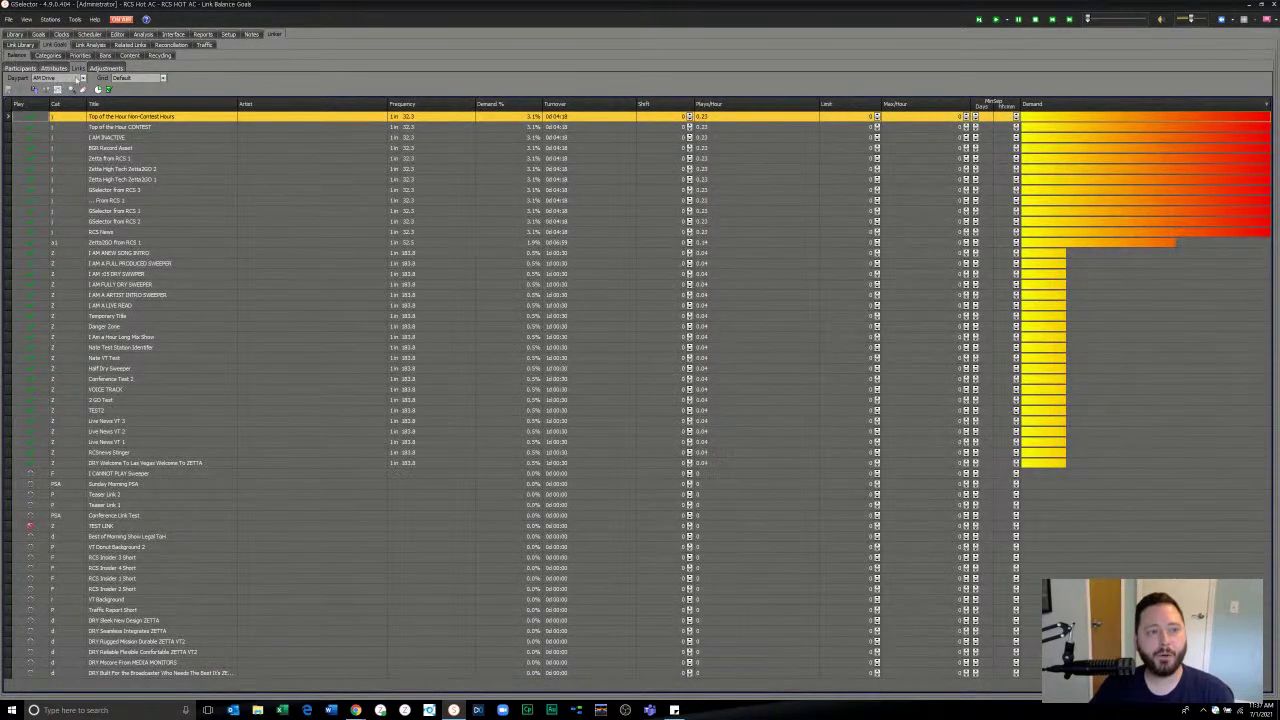
click(115, 231)
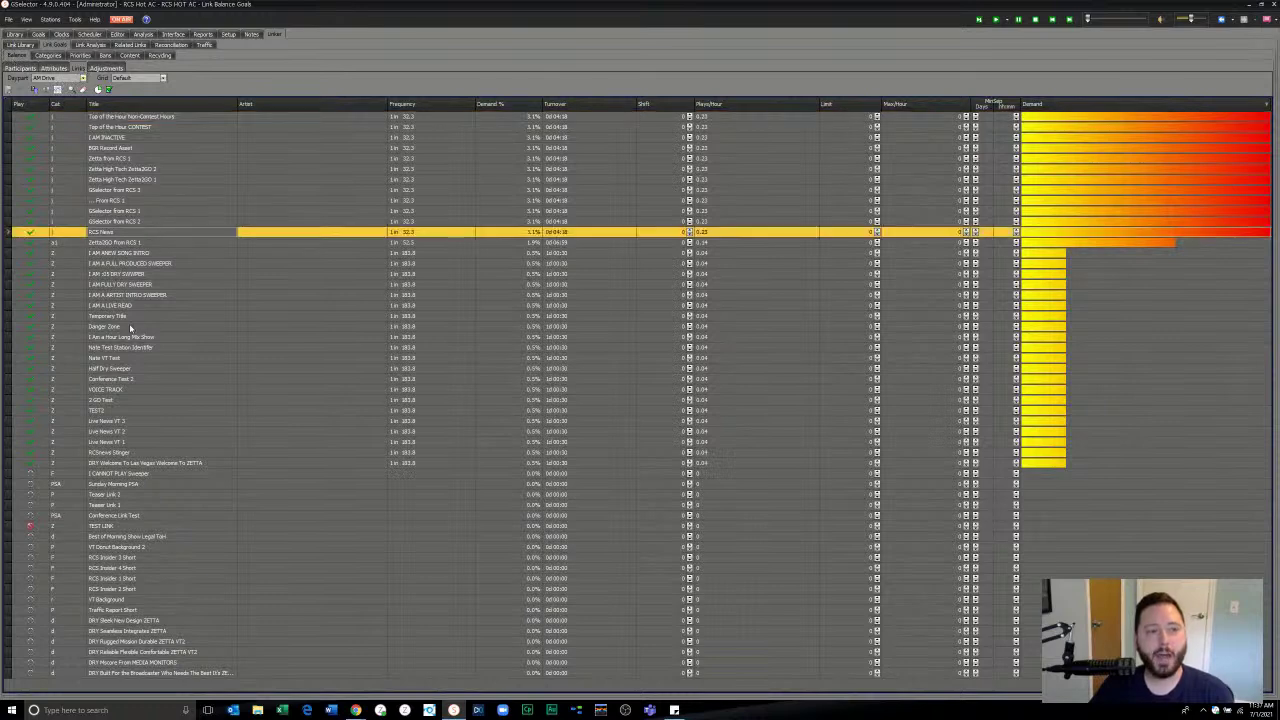
click(1000, 231)
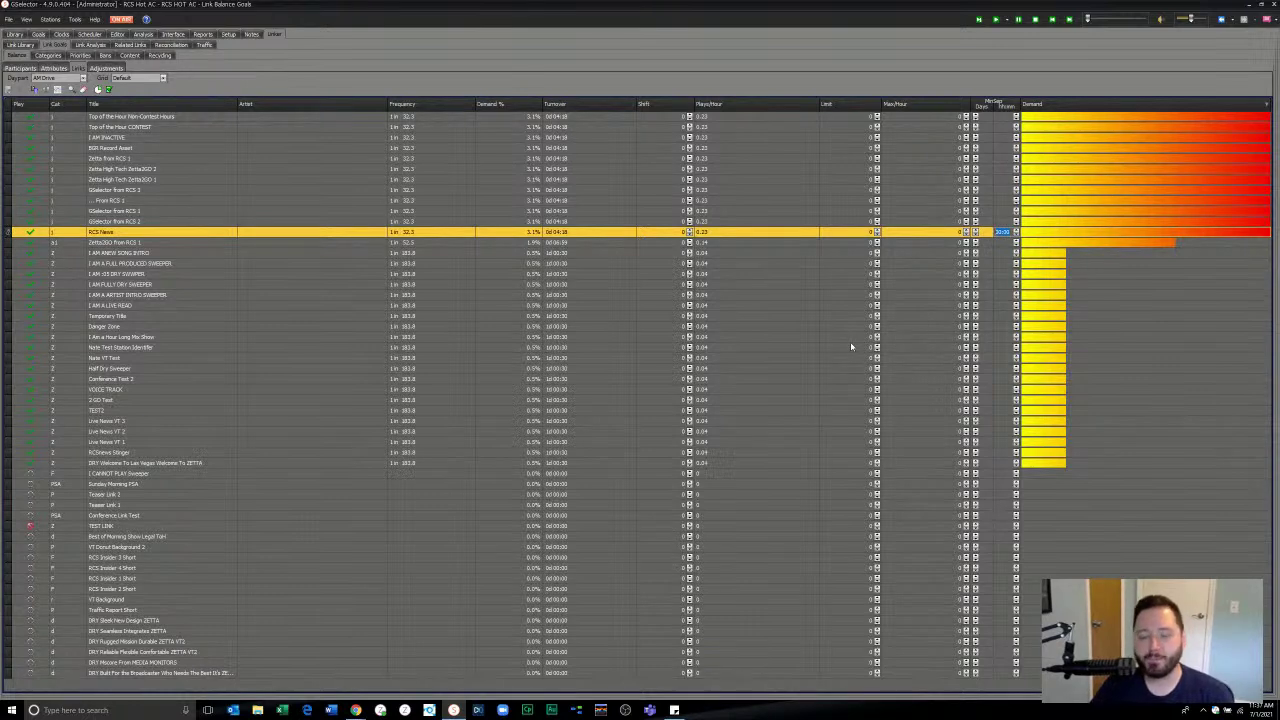
click(165, 252)
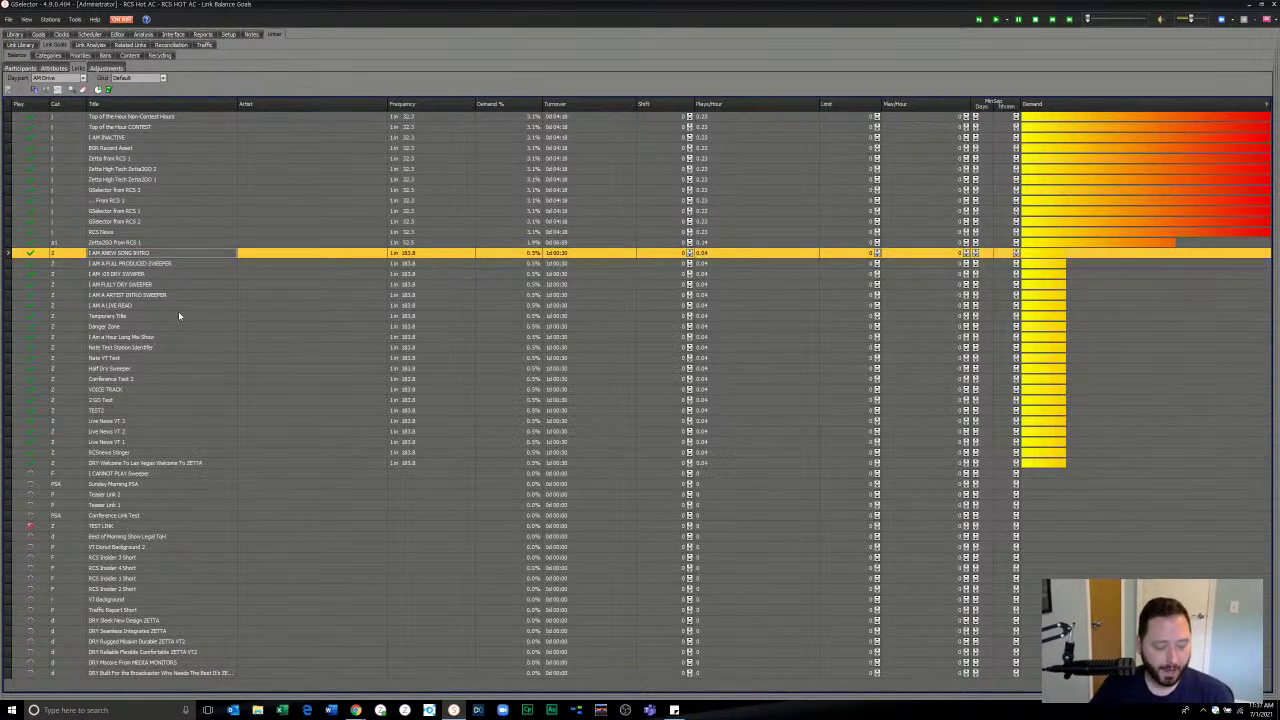
click(1000, 252)
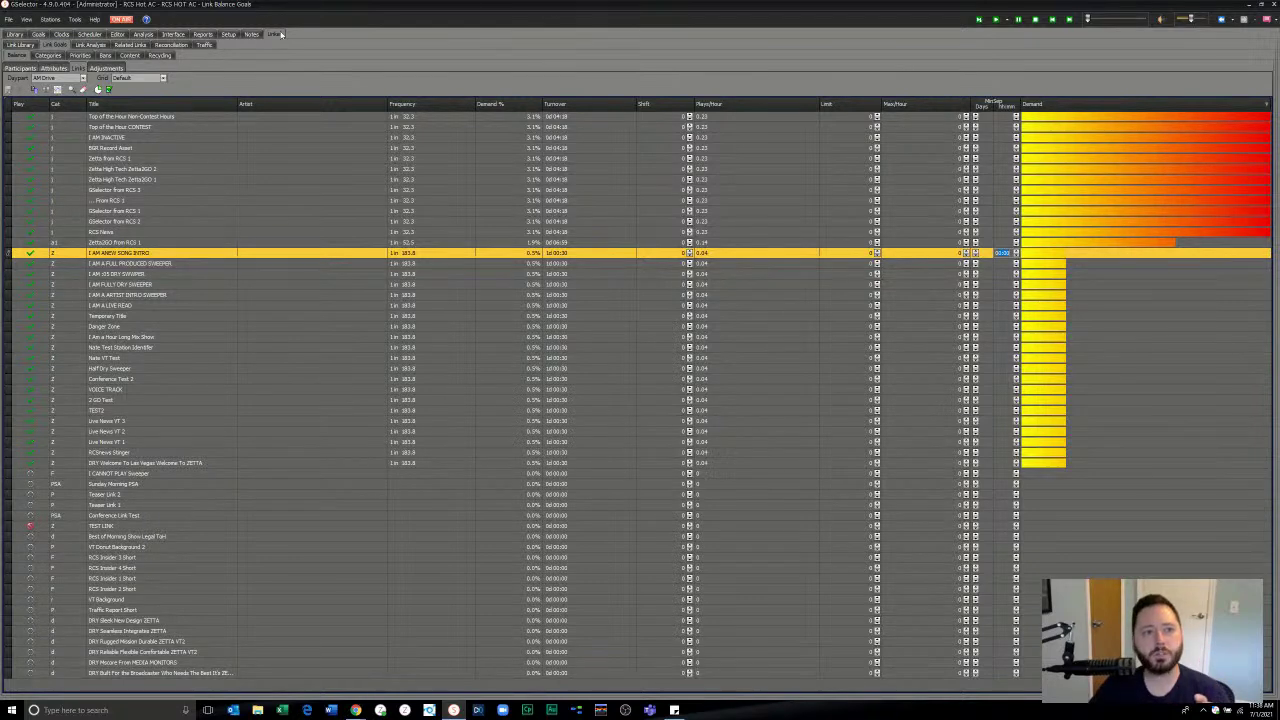
Step: Return to the related links and open the Adele vocalist relationship for editing
click(128, 46)
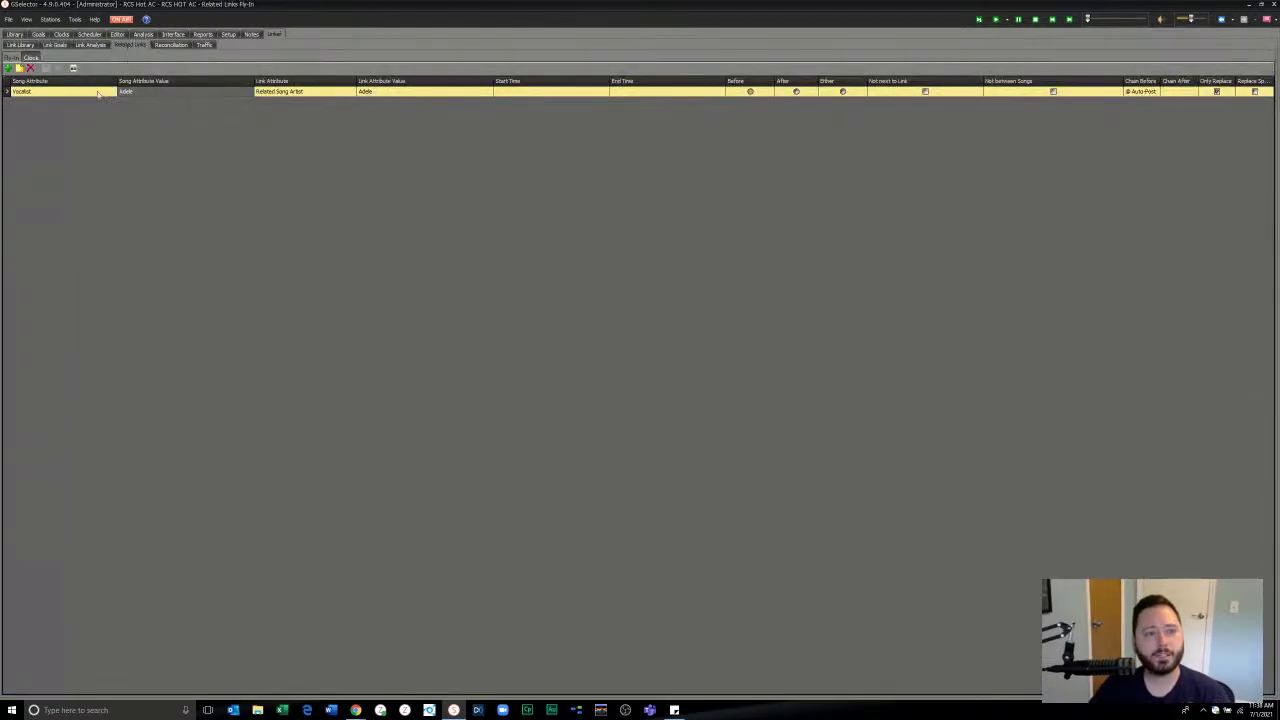
double_click(142, 93)
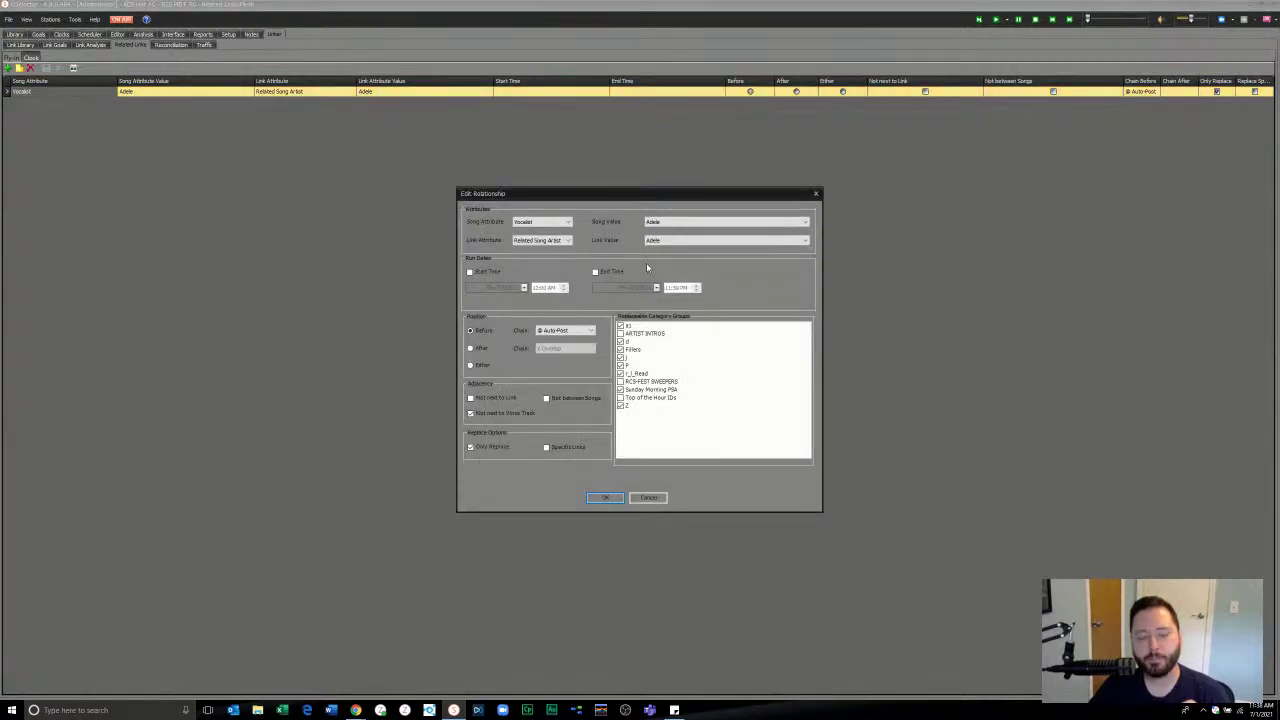